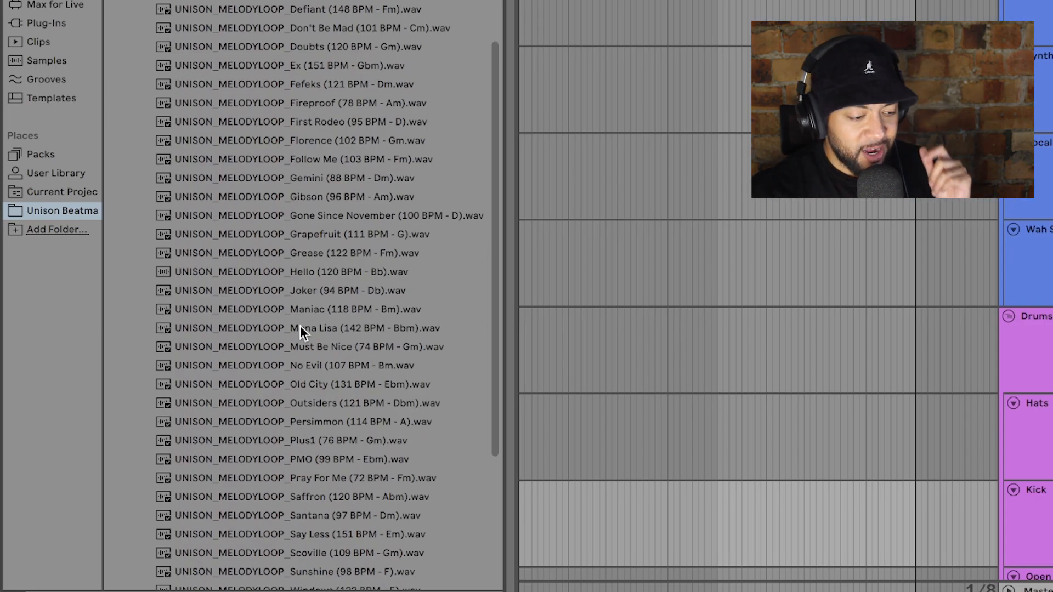
- Audition the Maniac (118 BPM - Bm) and Gibson (96 BPM - Am) melody loops, and collapse the Audio Loops folder
click(311, 316)
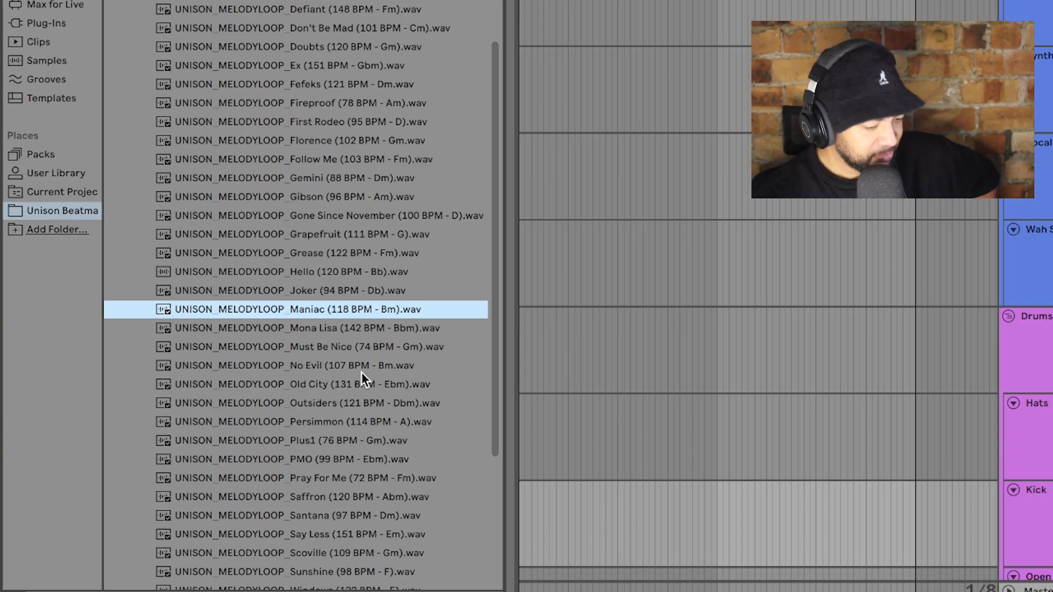
click(377, 196)
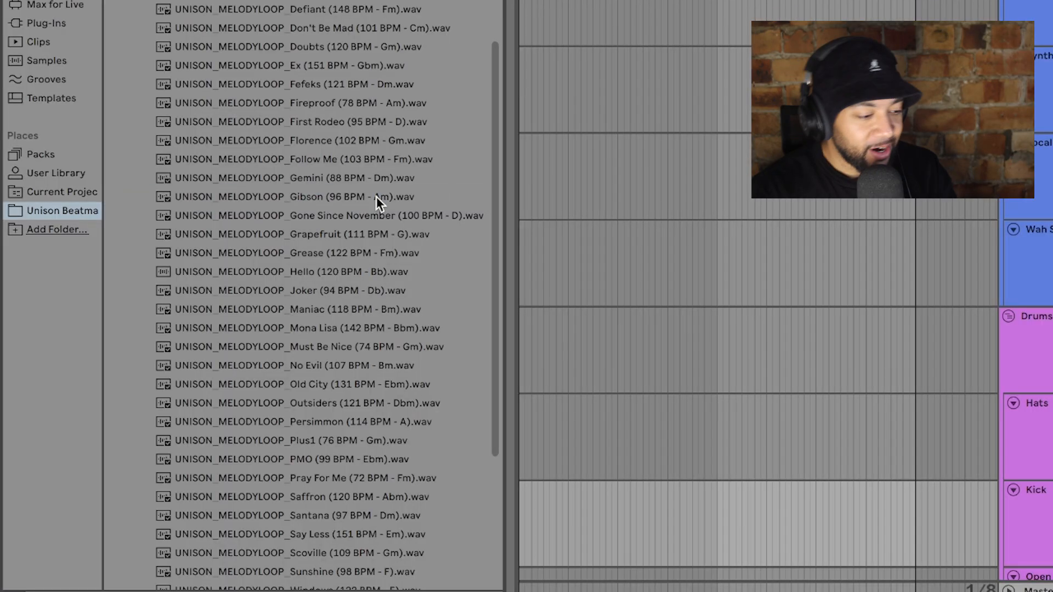
key(Left)
- Open the Gibson (96 BPM - Am) folder inside the Pop melody loops' MIDI + Stems folder
click(163, 228)
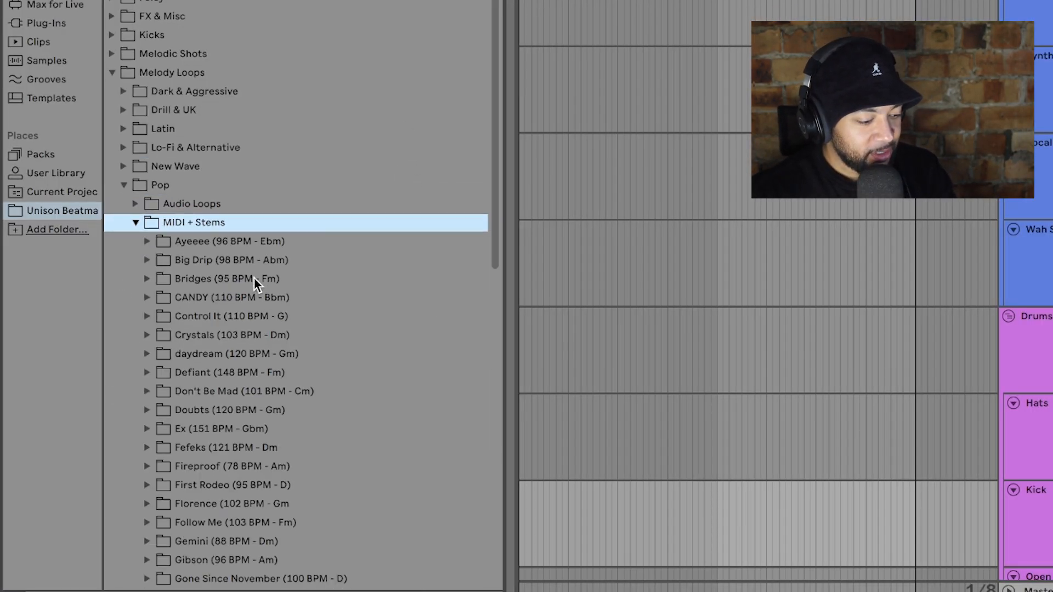
scroll(269, 291, down, 3)
scroll(291, 334, down, 1)
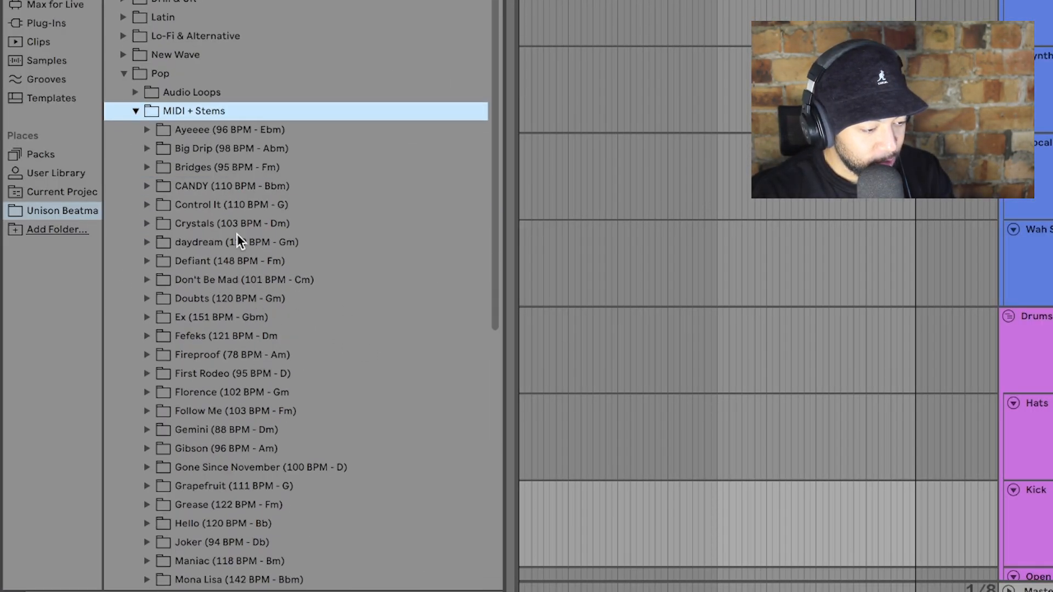
scroll(272, 337, down, 1)
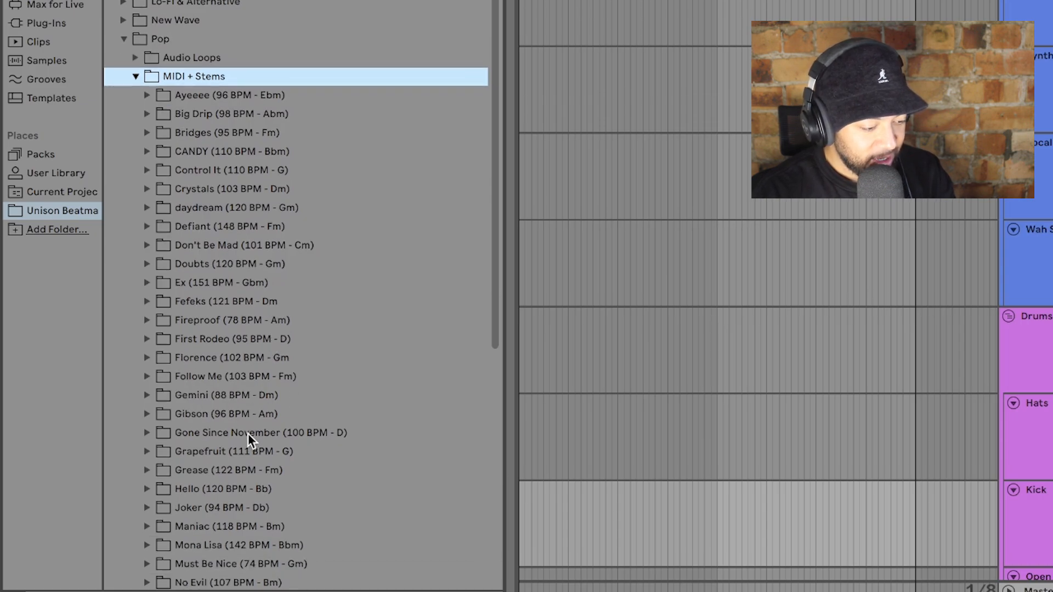
click(239, 413)
- Place the four Gibson stems at bar 1 on the Bass, Synth Pad, Vocal and Wah Synth tracks
scroll(321, 396, down, 5)
click(281, 251)
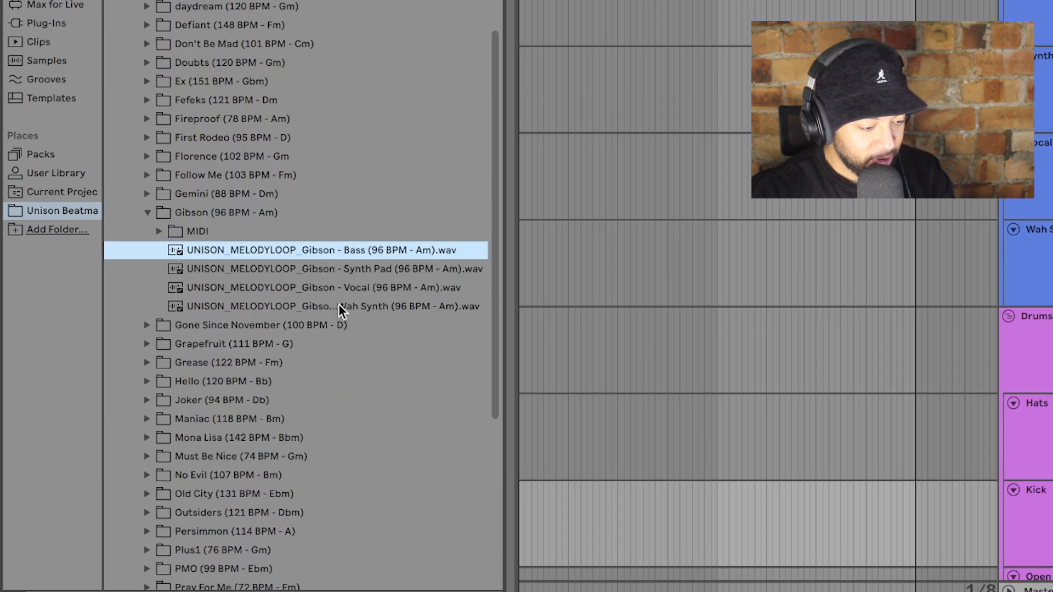
shift+click(346, 307)
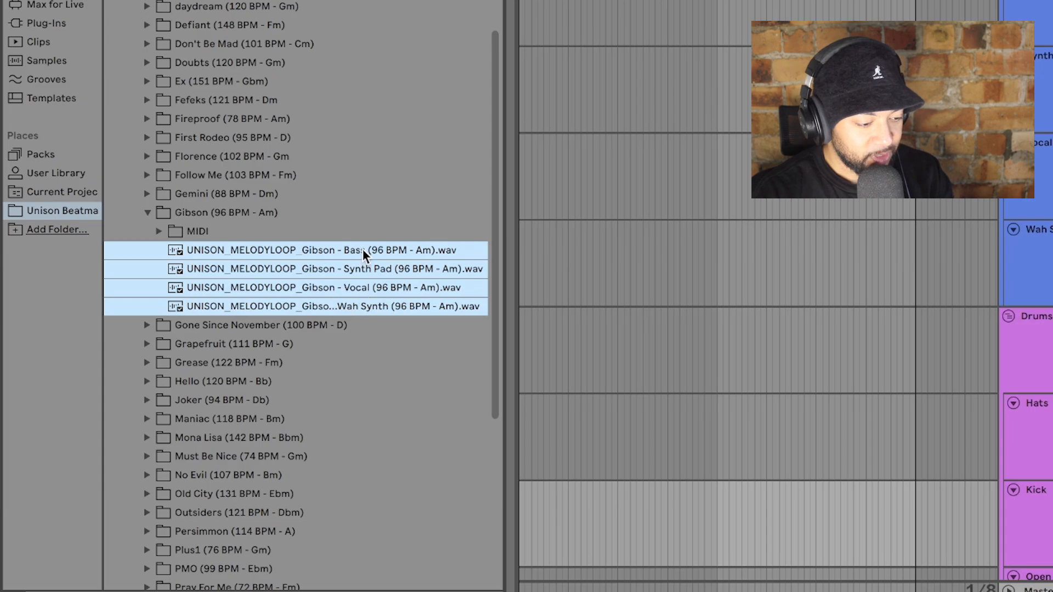
drag(363, 249, 519, 5)
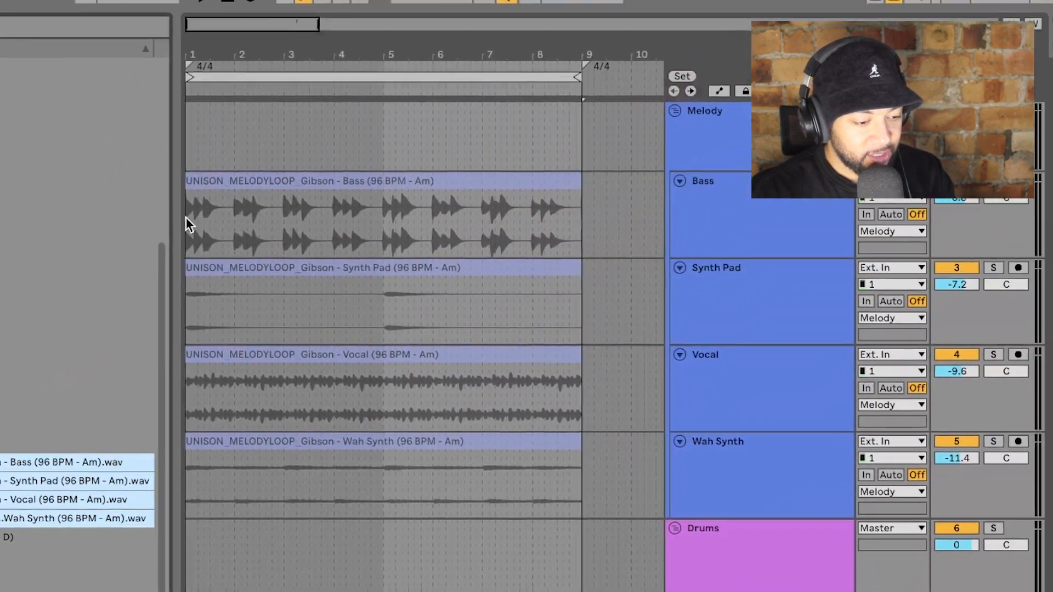
drag(186, 217, 186, 217)
- Collapse the Gibson stems folder and its parent folders up to Melody Loops in the browser
click(6, 441)
scroll(6, 441, up, 5)
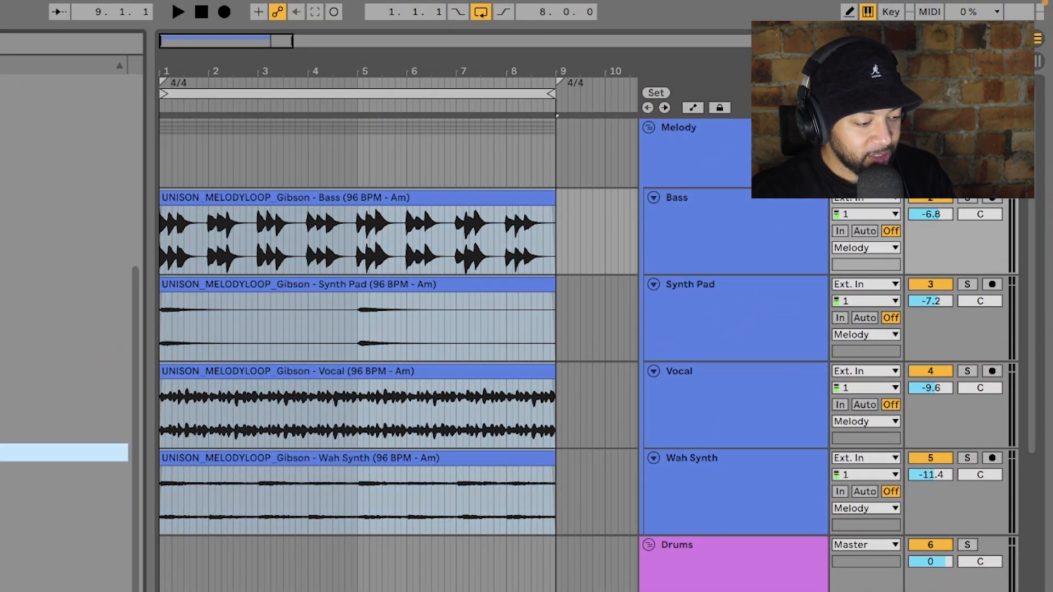
click(6, 458)
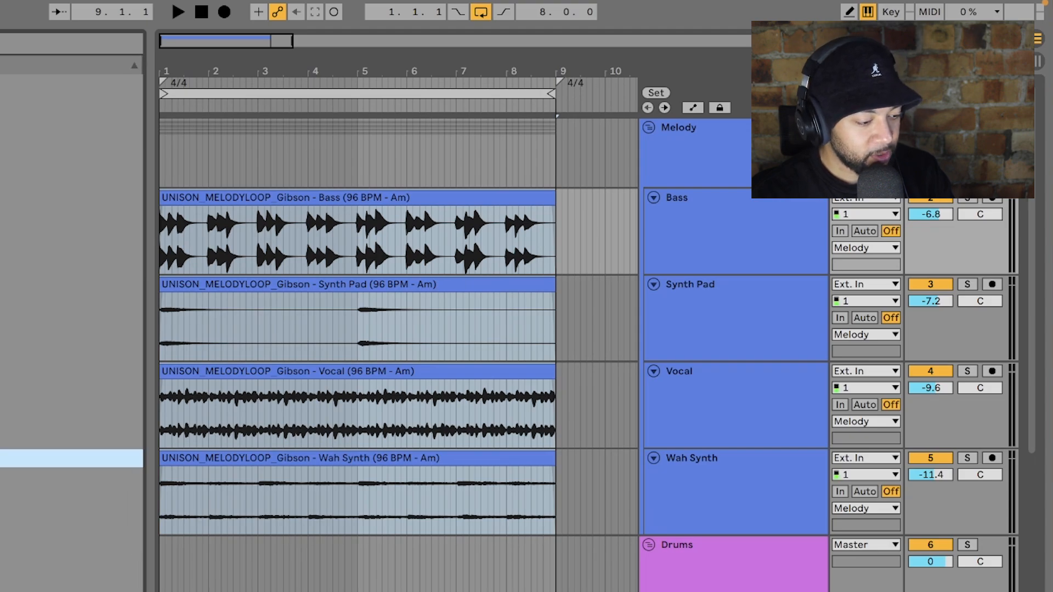
click(7, 421)
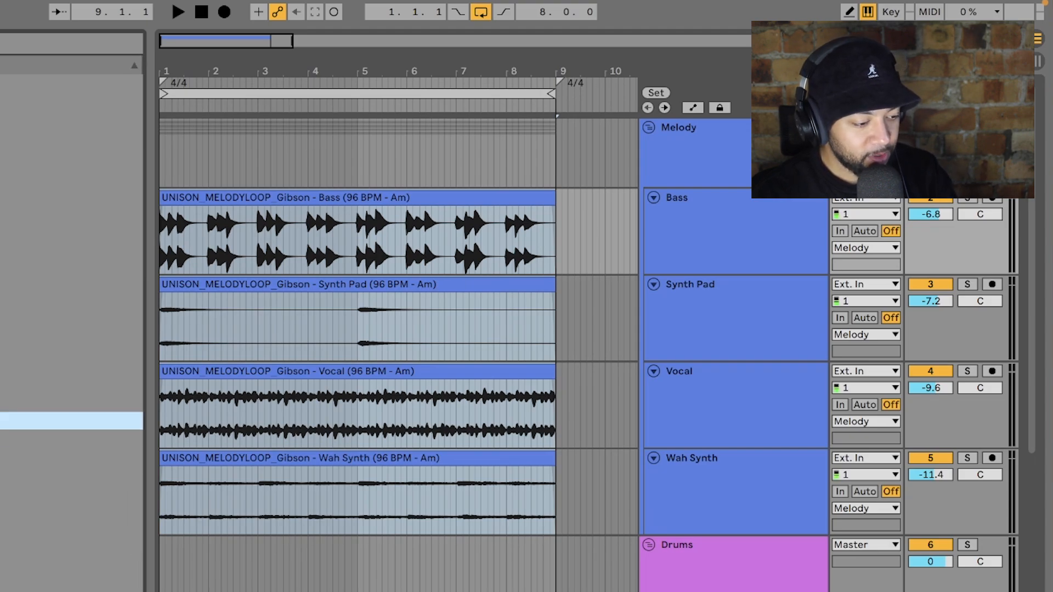
click(7, 308)
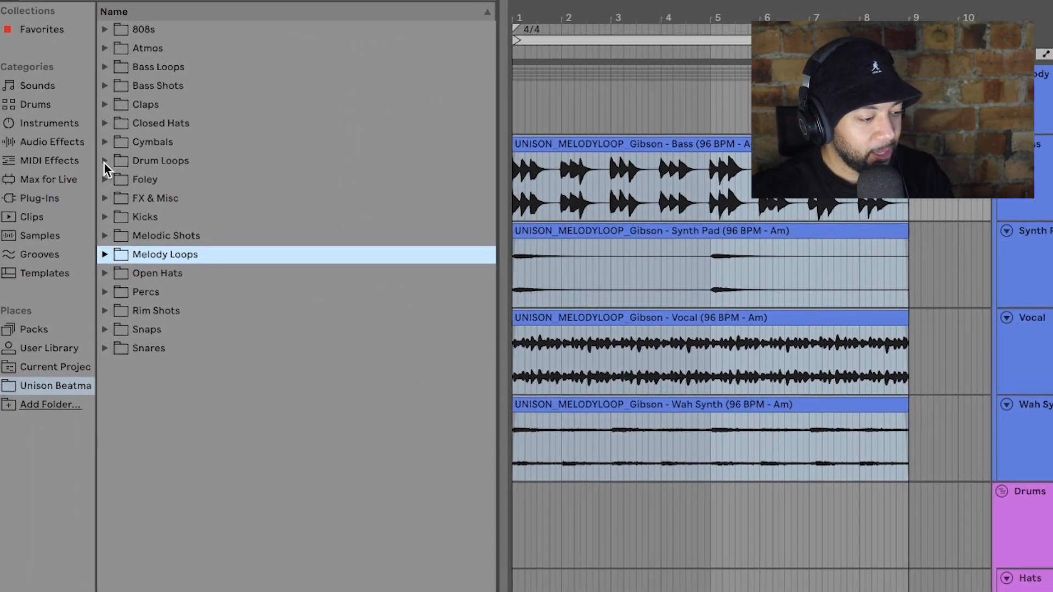
- Open the Audio folder of the Pop drum loops' 1 - Combination Loops
click(112, 160)
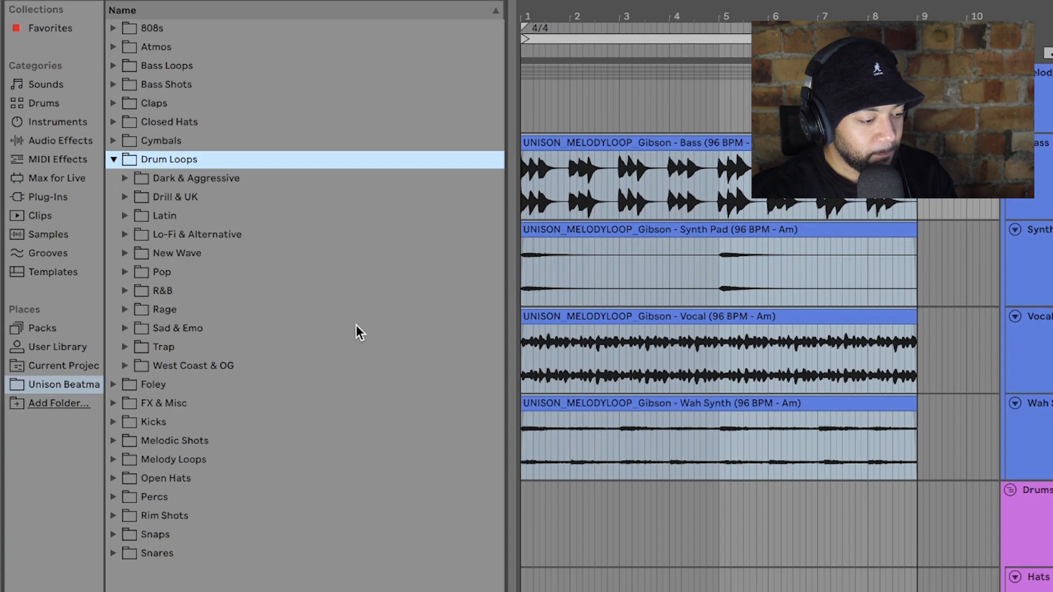
double_click(164, 270)
double_click(216, 290)
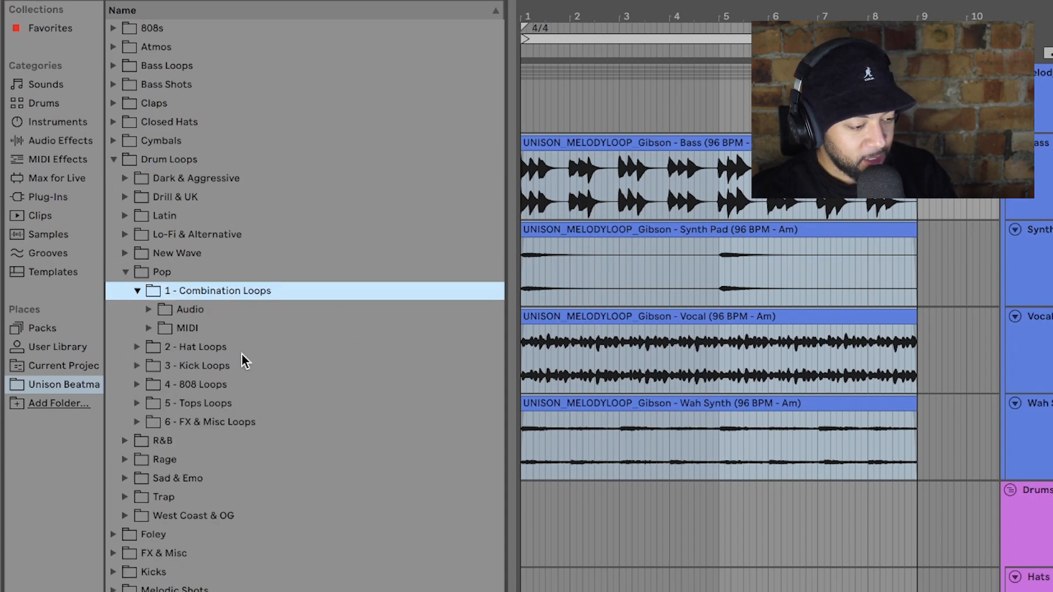
double_click(192, 310)
scroll(467, 447, down, 3)
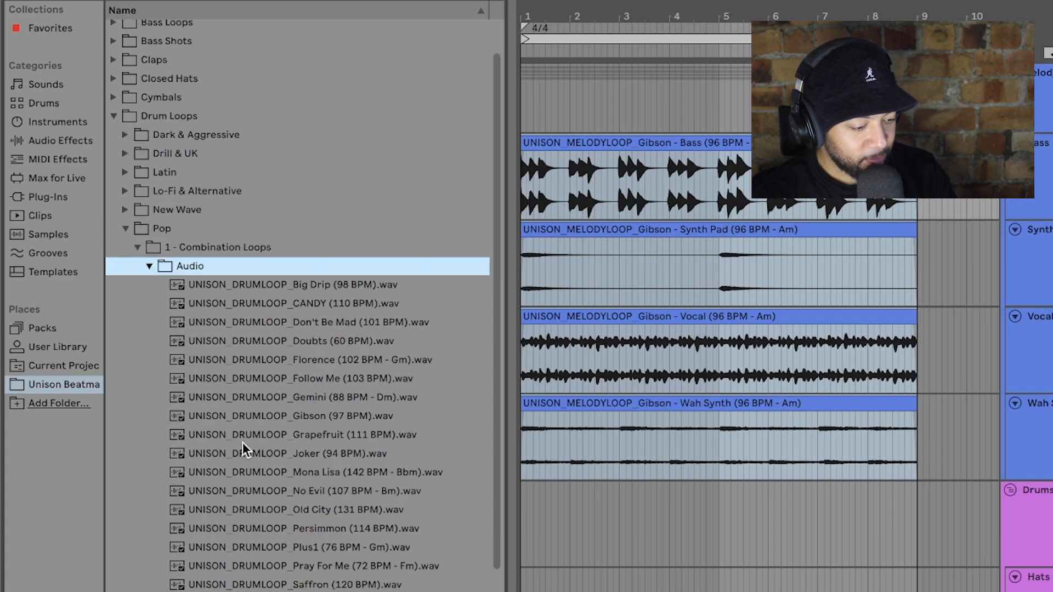
- Audition the Gibson, Old City and Pray For Me drum loops, and collapse their Audio folder
click(370, 420)
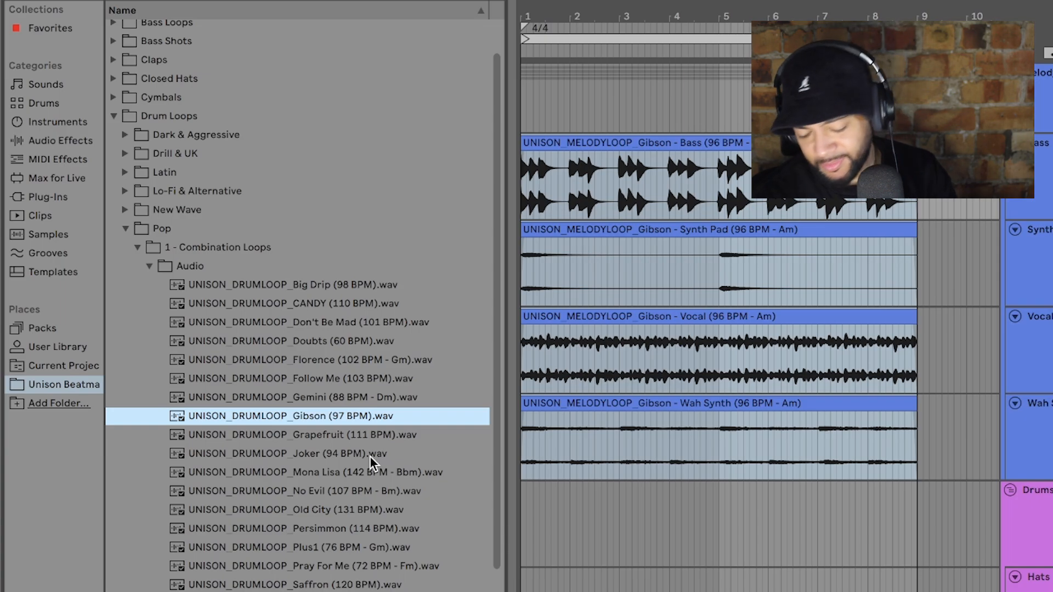
click(344, 509)
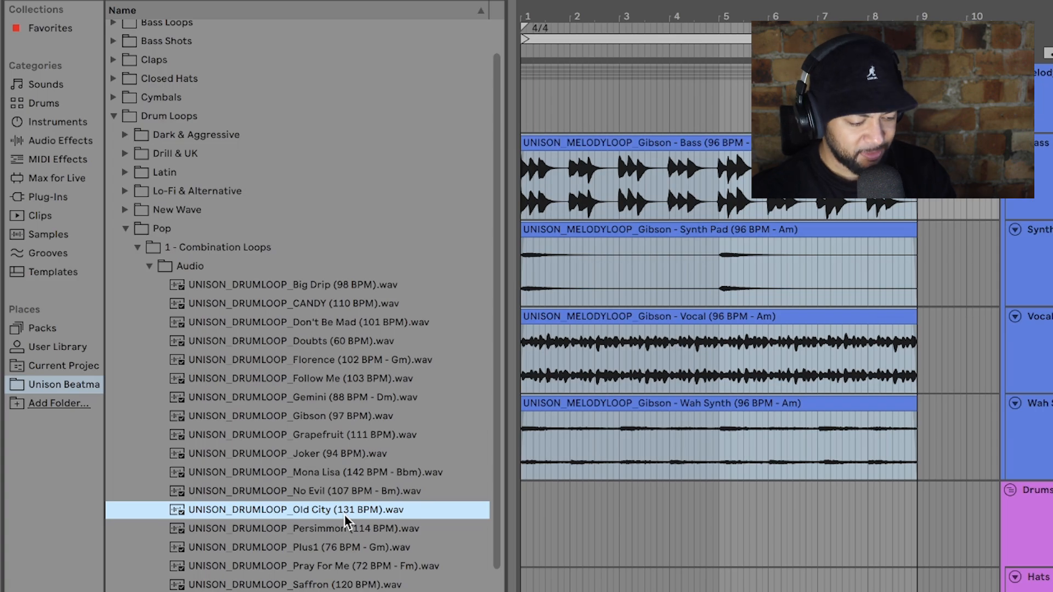
click(348, 567)
click(159, 273)
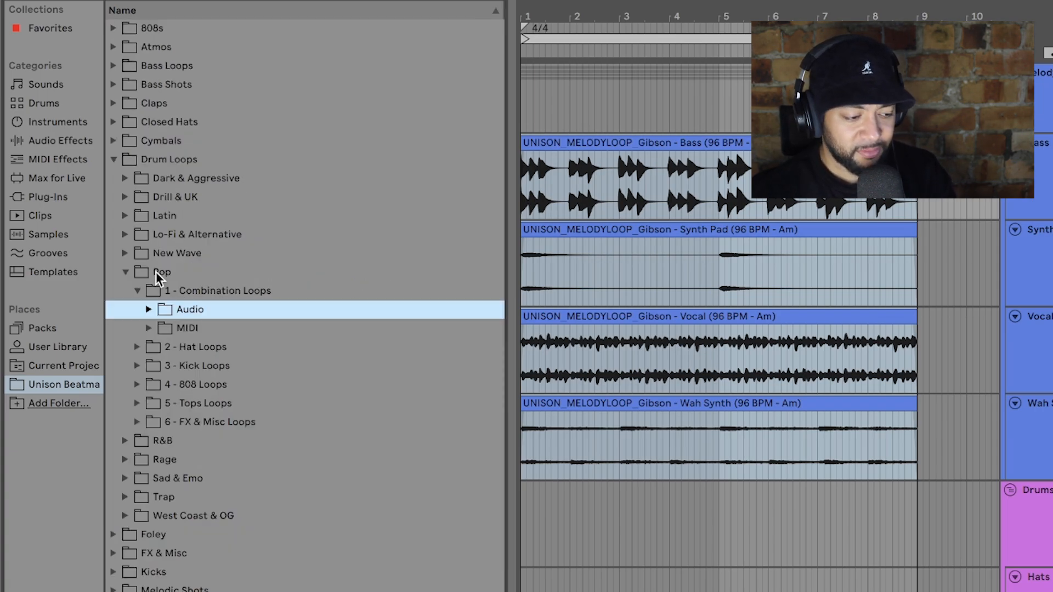
- Open the Gibson (97 BPM) folder within the MIDI folder of the Pop combination drum loops
click(181, 328)
click(148, 328)
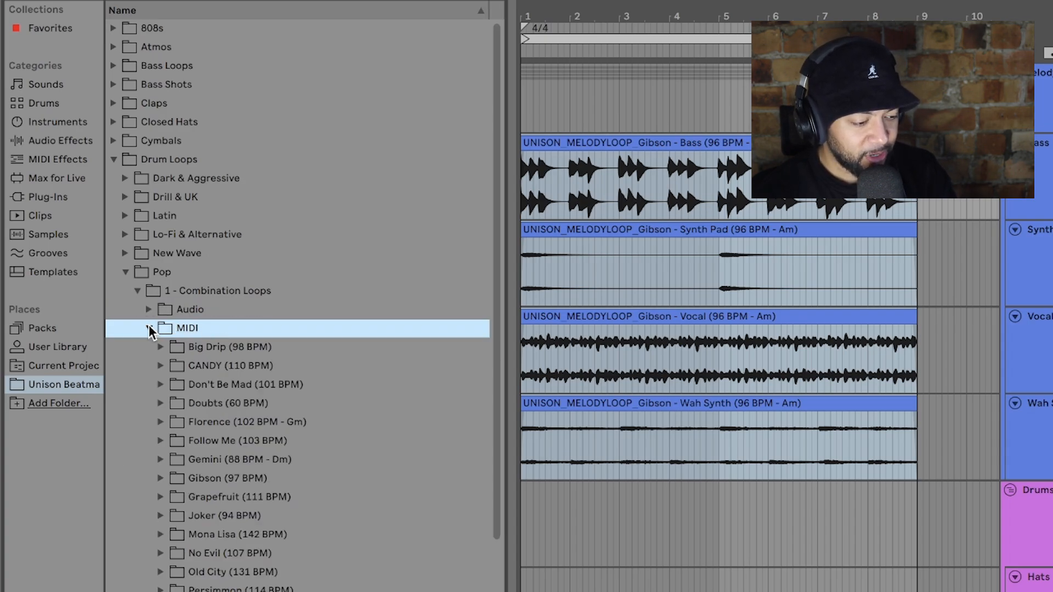
scroll(347, 415, down, 2)
click(161, 373)
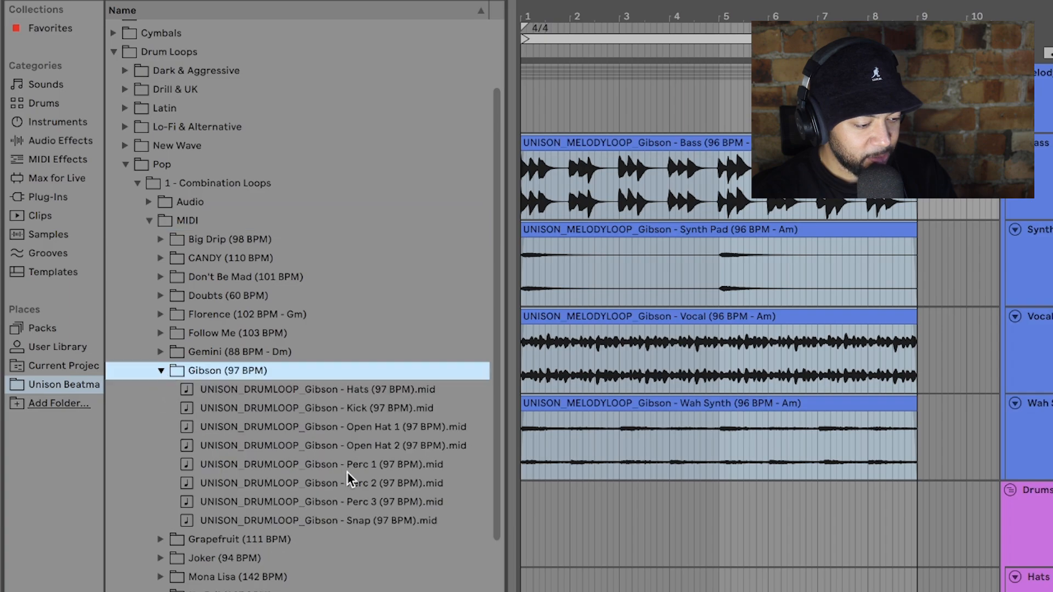
- Place all eight Gibson drum MIDI files at bar 1 on the Hats through Snap tracks, importing their tempo and time signature data
click(295, 395)
shift+click(294, 522)
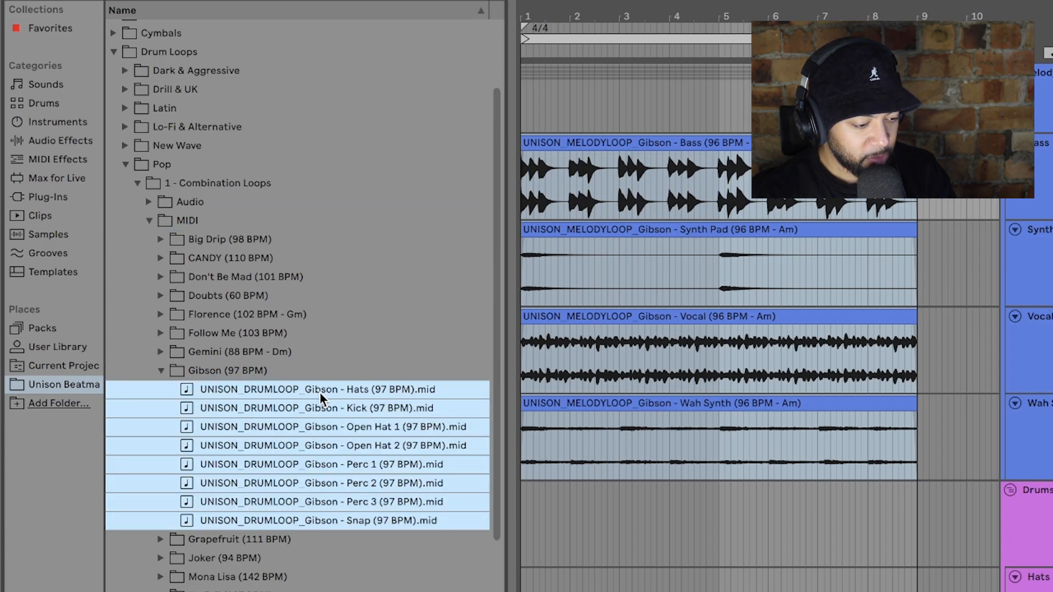
drag(320, 393, 522, 583)
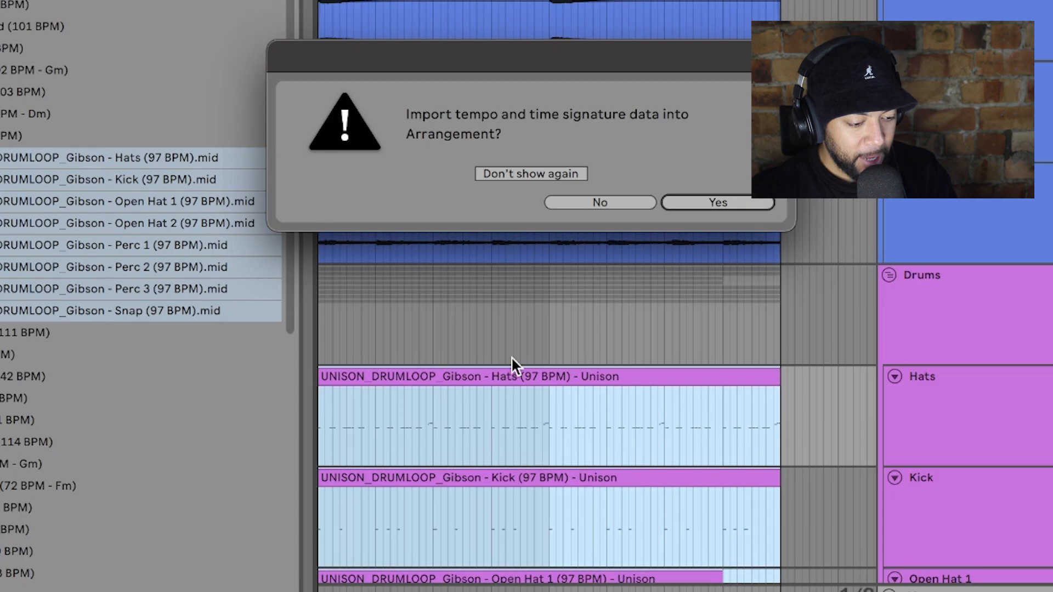
click(718, 203)
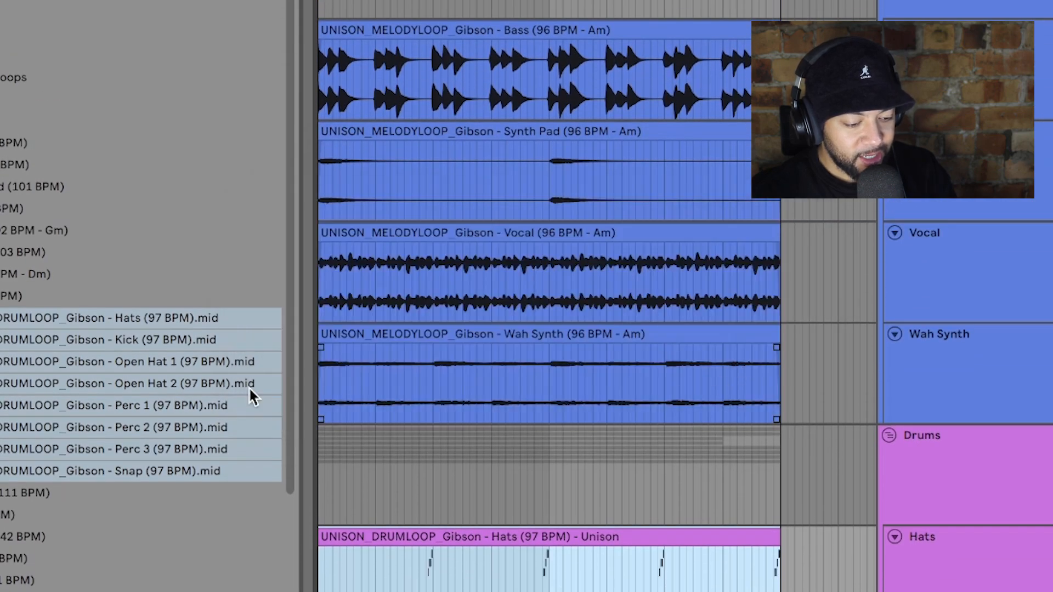
- Play the arrangement from the start to hear the melody stems and drum clips together
click(321, 470)
key(space)
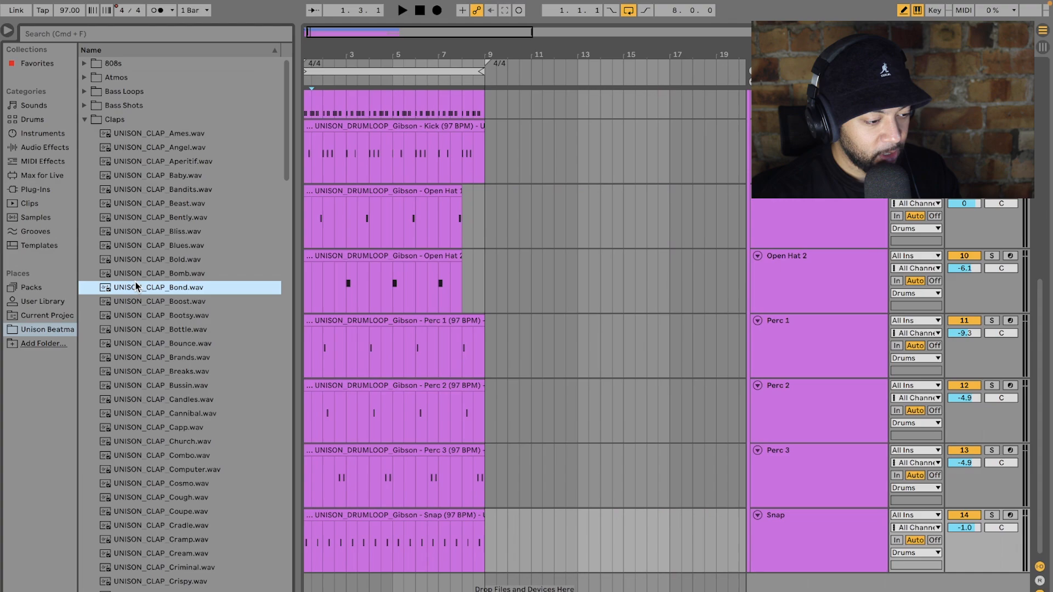
- Audition the clap samples in order from UNISON_CLAP_Bond.wav to UNISON_CLAP_Disco.wav
key(Down)
key(Down)
key(Down)
key(Down)
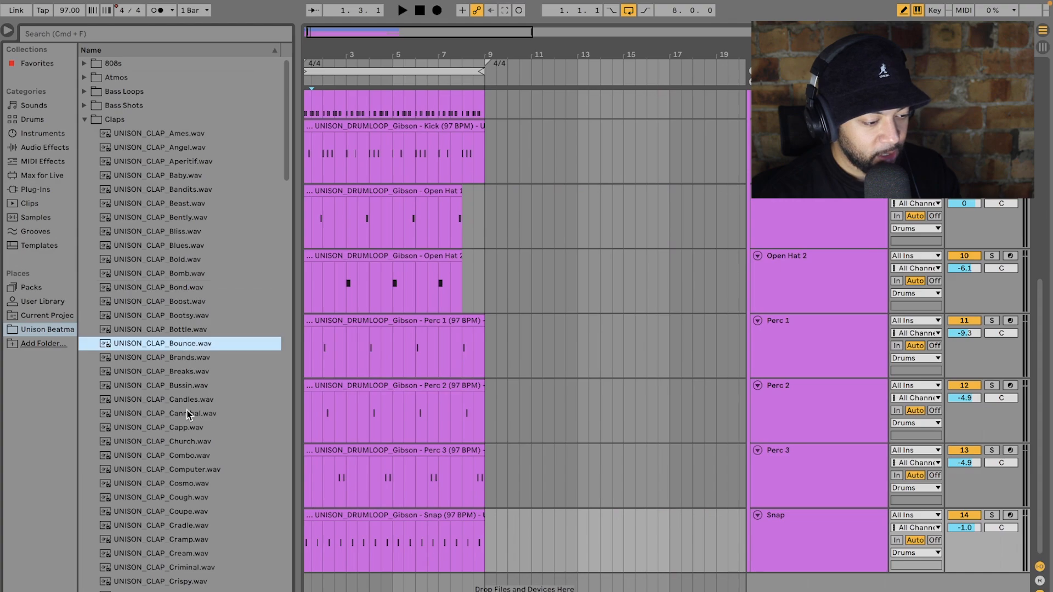
key(Down)
key(Down)
key(Down)
key(Down)
key(Down)
key(Down)
key(Down)
key(Down)
key(Down)
key(Down)
key(Down)
key(Down)
key(Down)
key(Down)
key(Down)
key(Down)
key(Down)
key(Down)
key(Down)
key(Down)
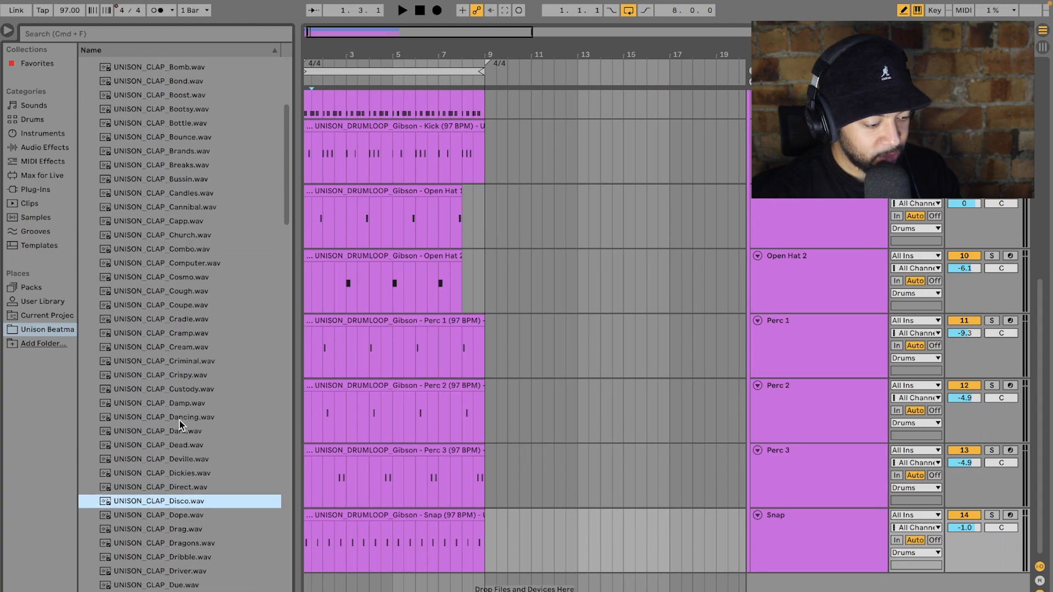
- Audition further claps between Dope and Gaza, and select UNISON_CLAP_Eastern.wav
click(185, 516)
scroll(185, 384, down, 5)
click(189, 449)
click(200, 492)
click(191, 436)
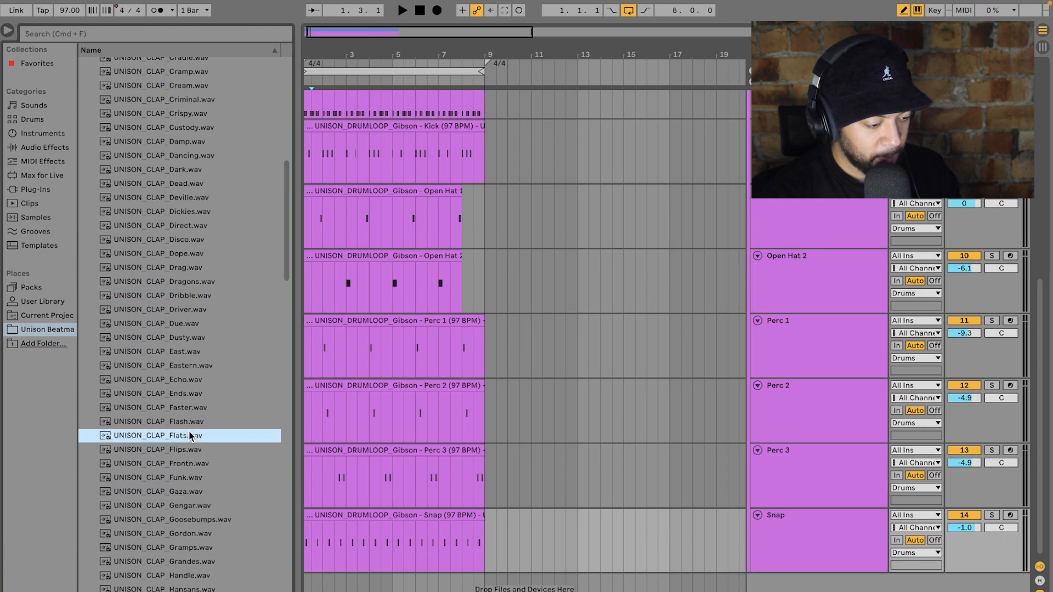
click(187, 409)
click(192, 379)
click(195, 365)
click(194, 353)
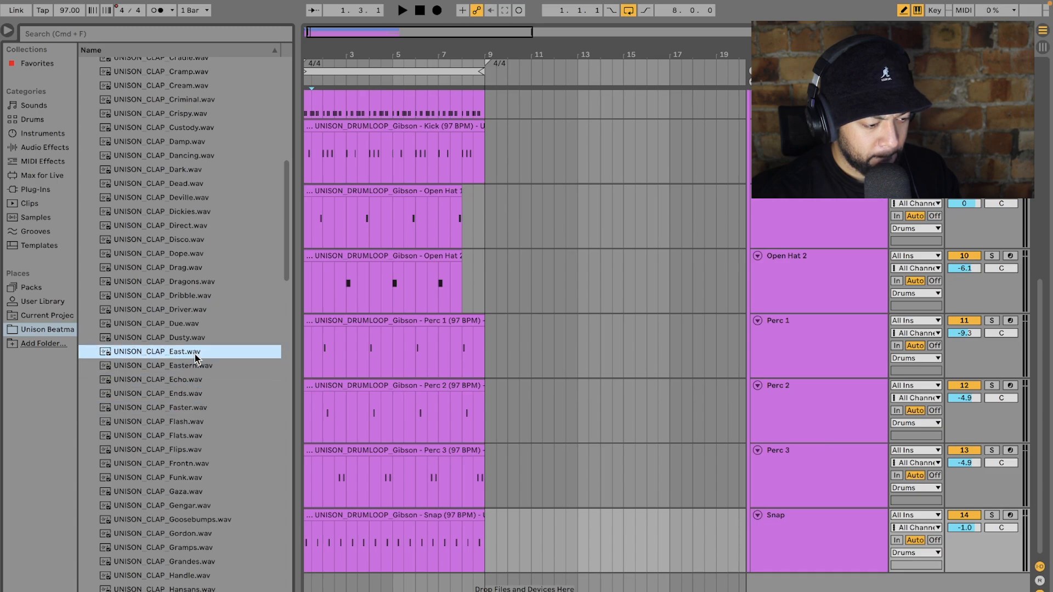
click(195, 365)
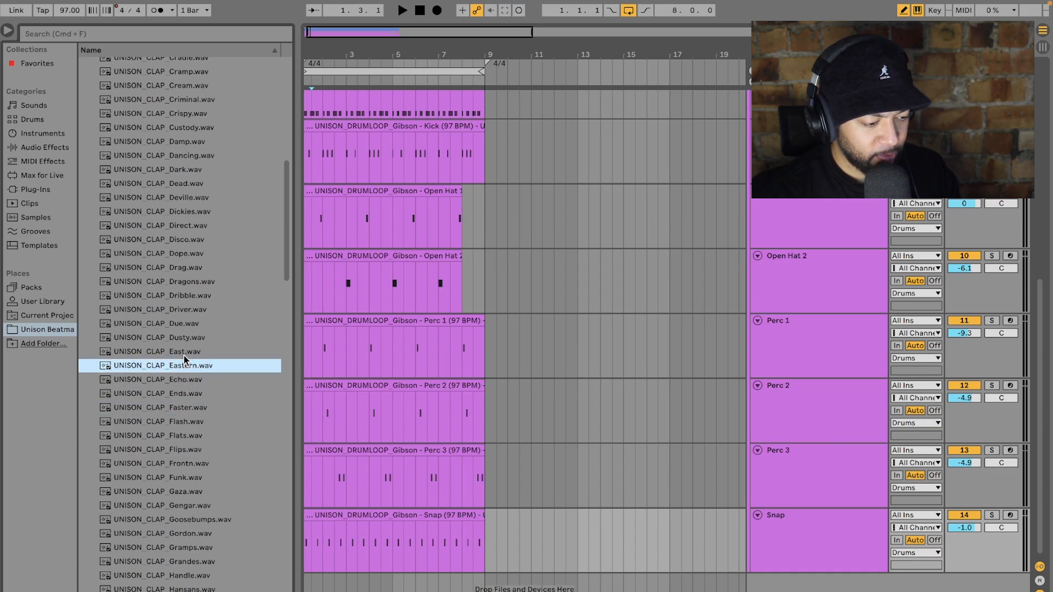
- Delete the first four bars of the clip on the Snap track
drag(383, 531, 294, 513)
key(Delete)
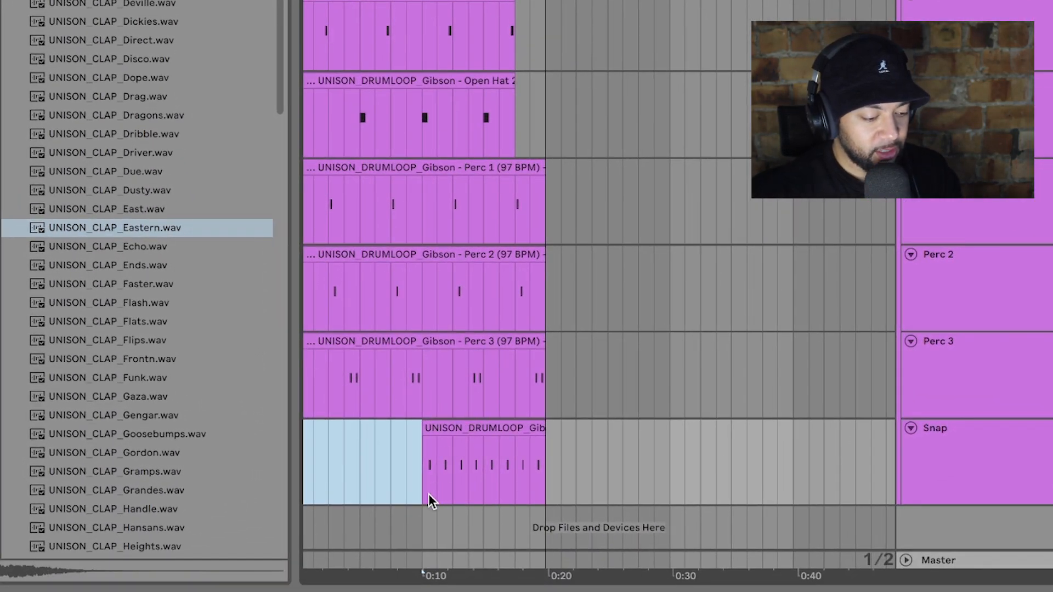
- Insert a new audio track directly below the Snap track
click(412, 470)
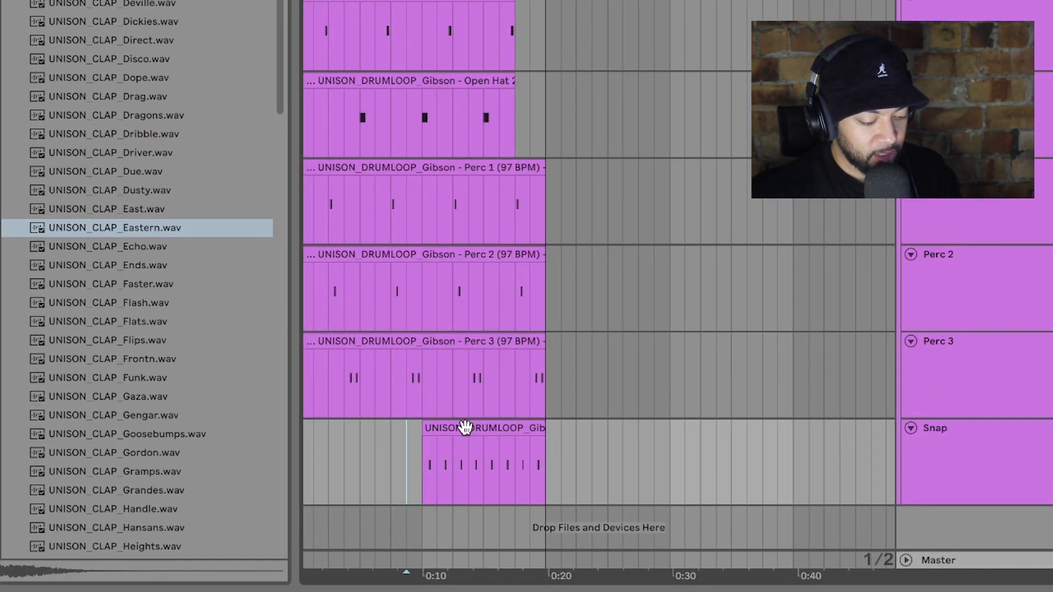
key(ctrl+t)
click(987, 488)
- Place UNISON_CLAP_Eastern.wav on beat 2 of bar 1 on the new audio track and play the arrangement from the start
click(312, 507)
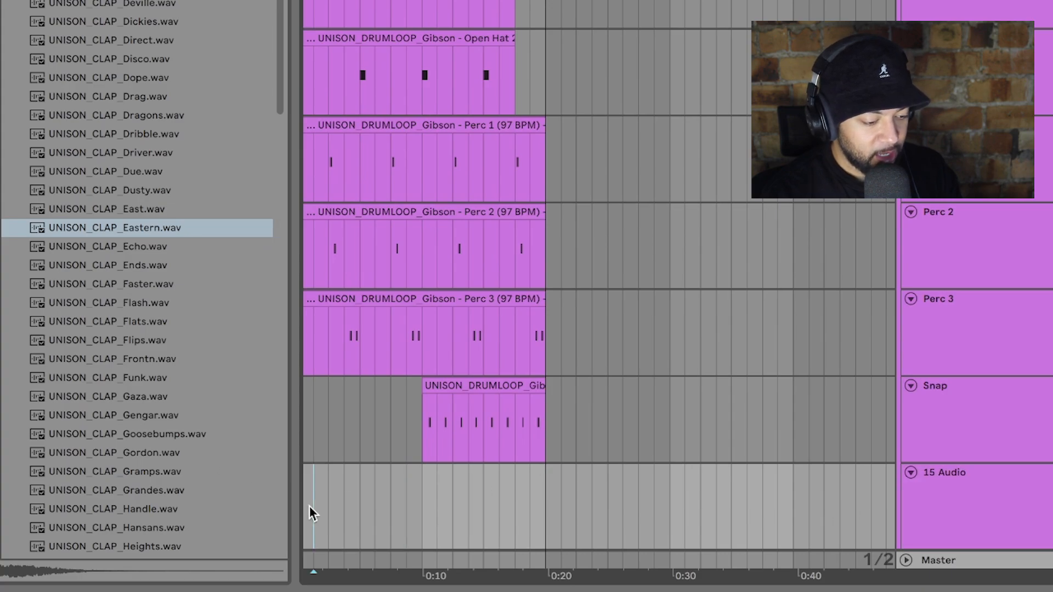
key(plus)
key(plus)
key(plus)
key(plus)
key(plus)
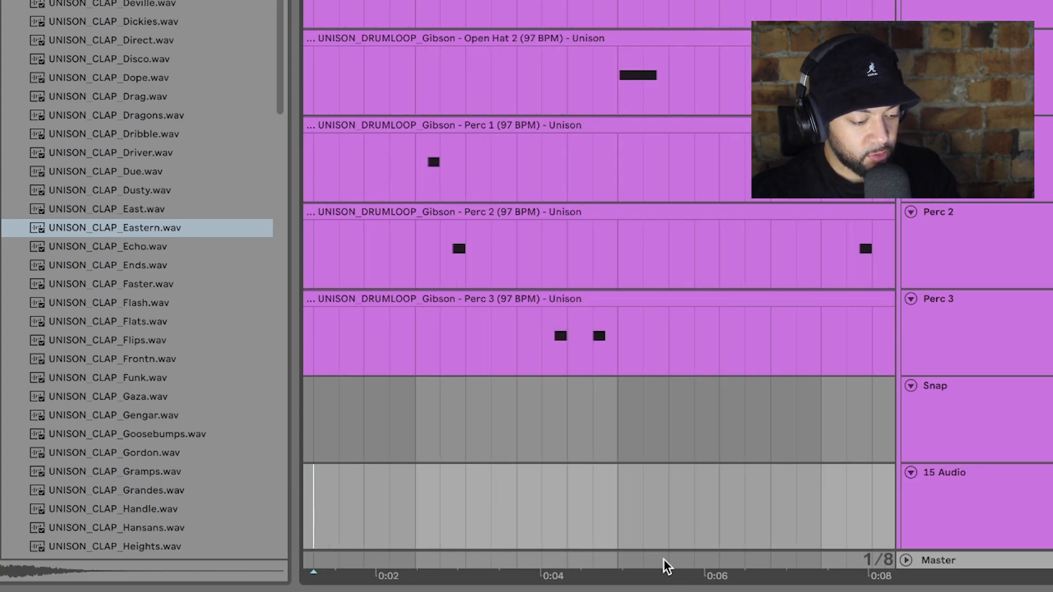
scroll(598, 285, left, 5)
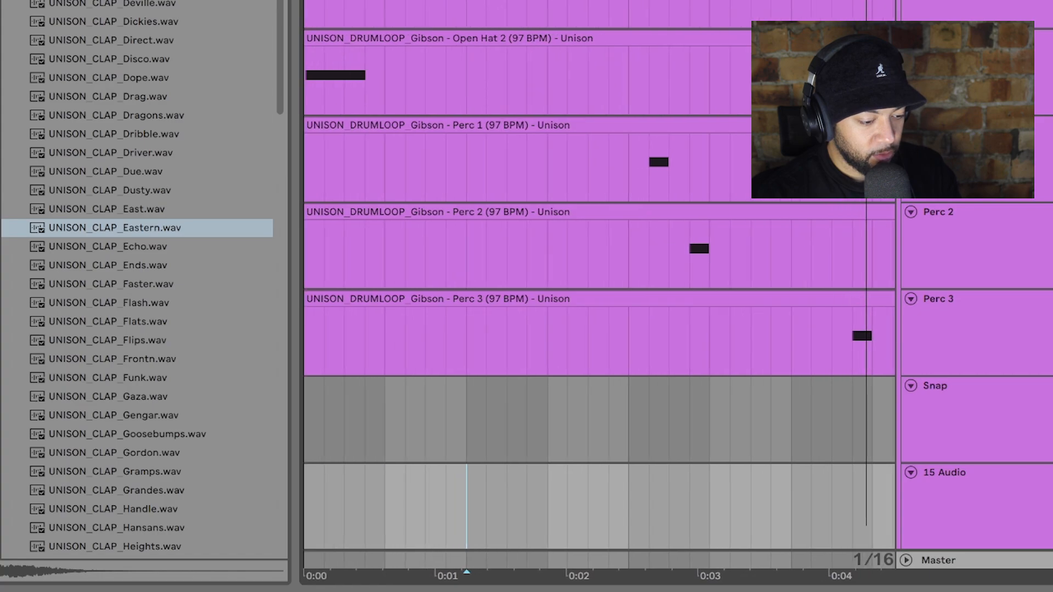
drag(100, 231, 395, 516)
click(54, 495)
key(space)
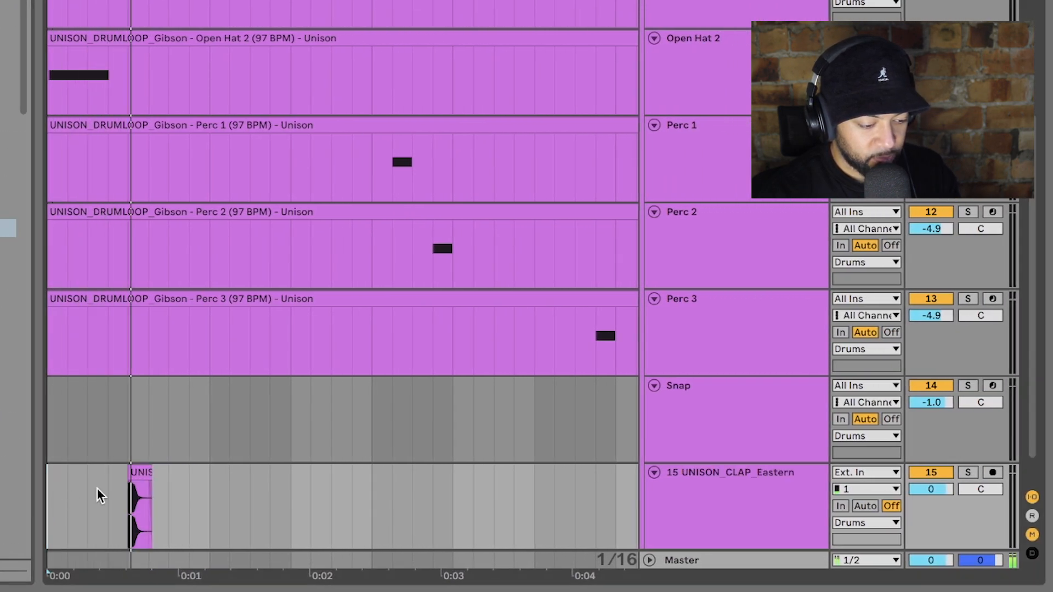
- Lower the volume of the UNISON_CLAP_Eastern track to -5.9 dB and replay the arrangement from the start
click(134, 475)
drag(936, 488, 936, 502)
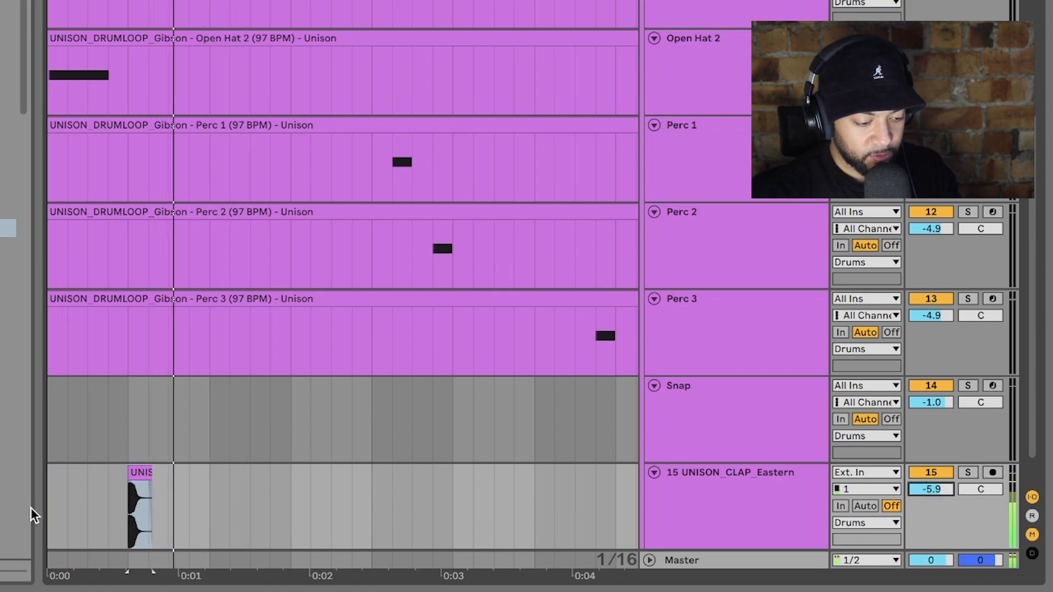
click(54, 515)
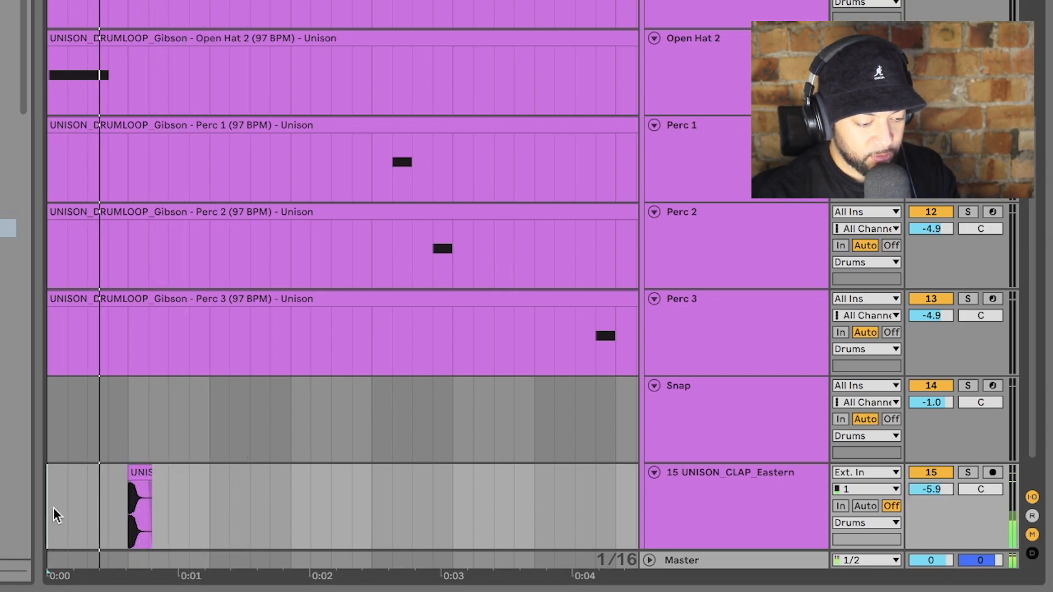
- Copy the Eastern clap onto beat 4 of bar 1 and consolidate the full bar into one clip
click(142, 473)
drag(142, 472, 308, 490)
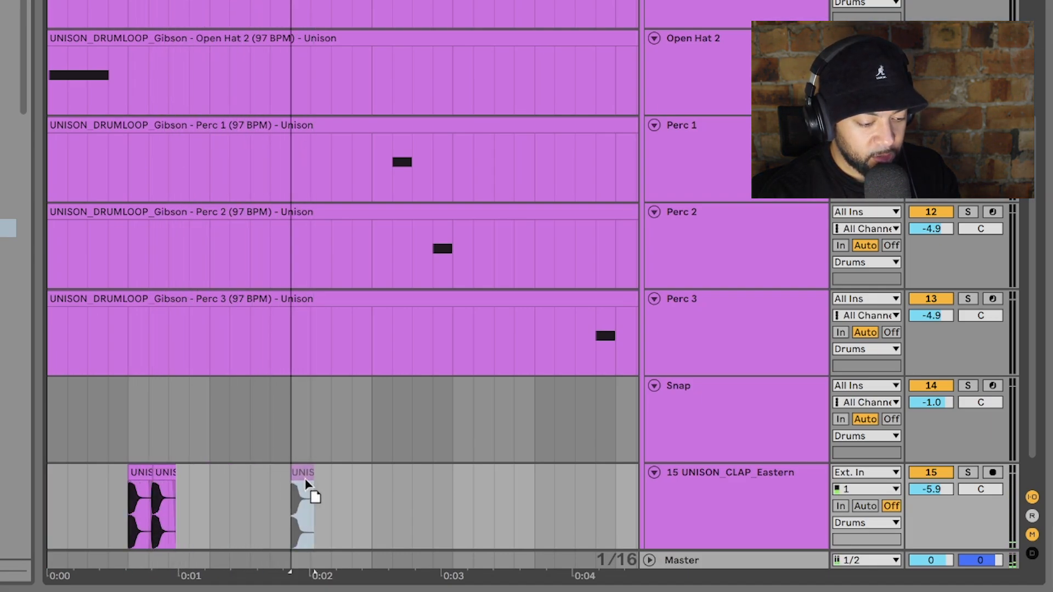
click(379, 496)
drag(382, 501, 40, 479)
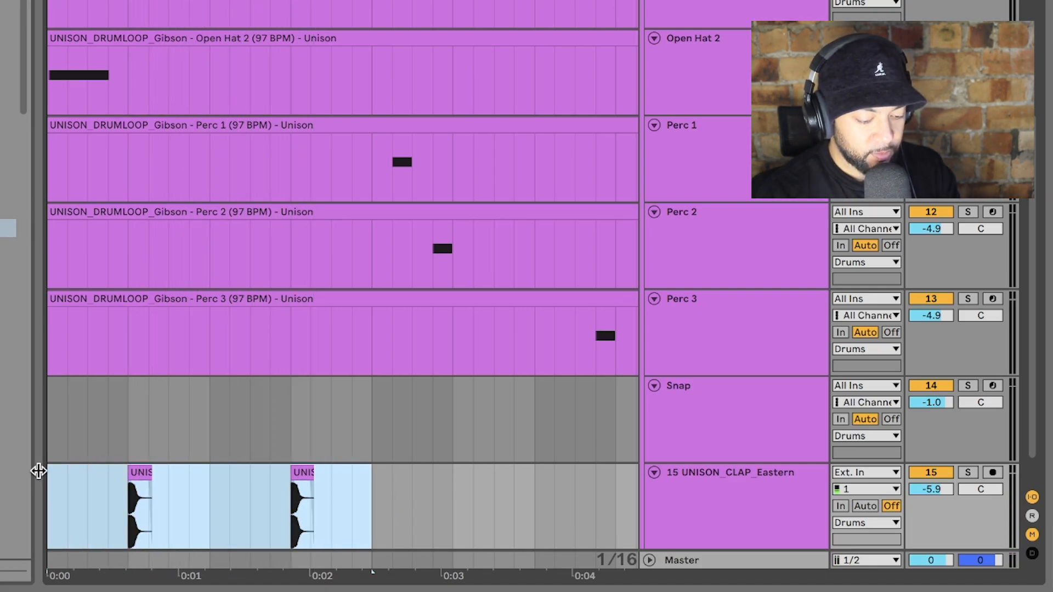
key(ctrl+j)
- Duplicate the consolidated one-bar clap clip three times so the claps fill bars 1 to 4
key(minus)
key(minus)
key(minus)
key(minus)
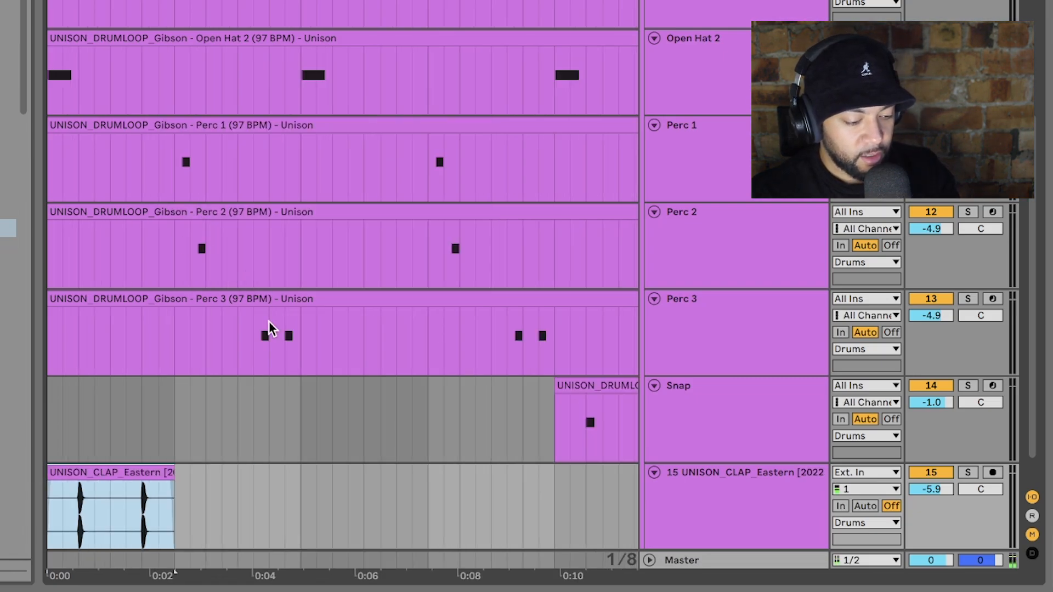
key(ctrl+d)
key(ctrl+d)
key(ctrl+d)
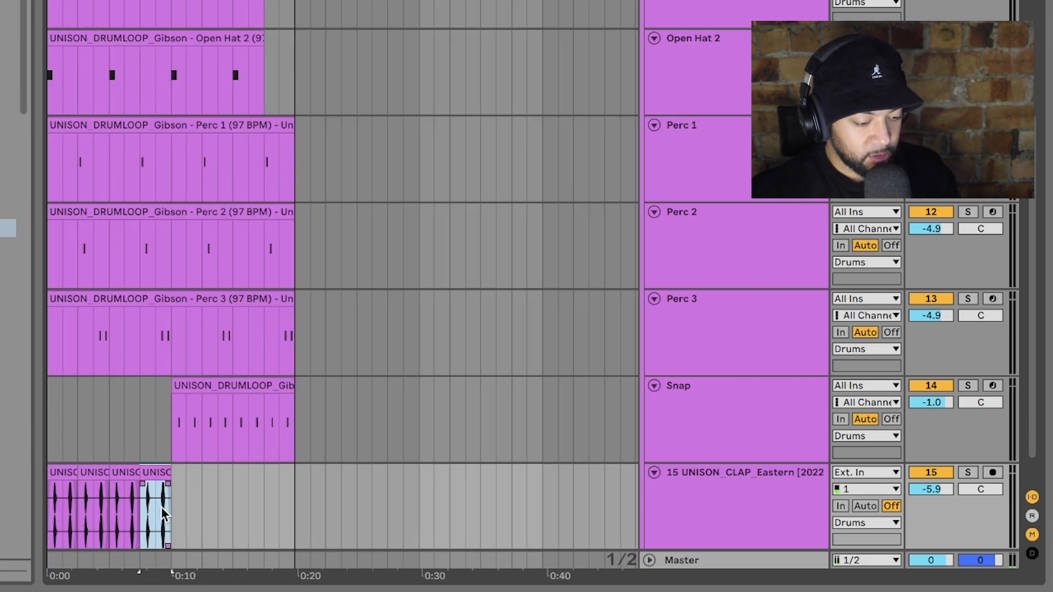
- Play the arrangement from the start and lower the clap track's volume to -7.4 dB
click(51, 512)
key(space)
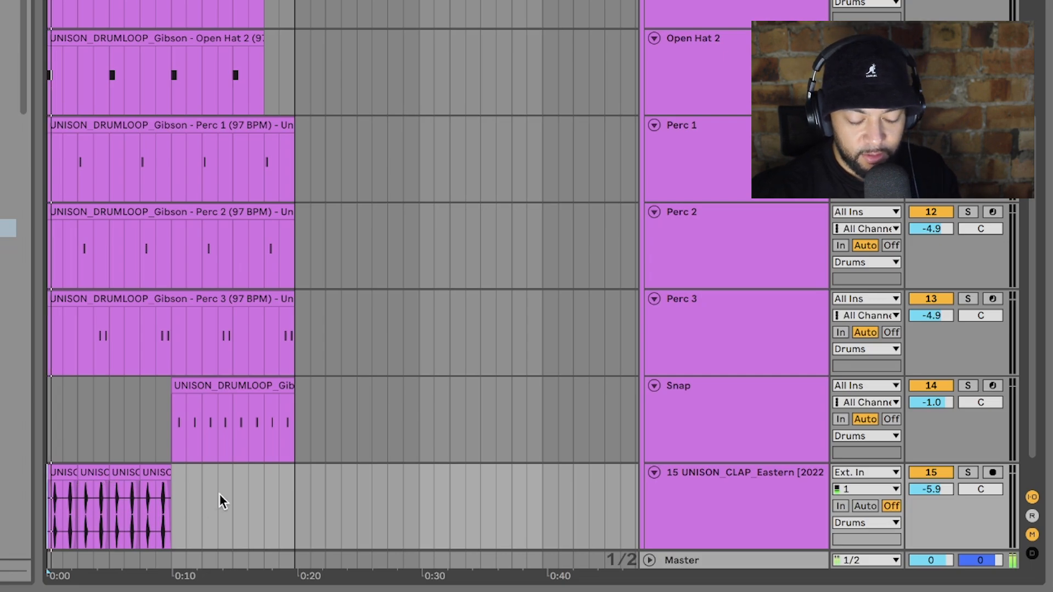
drag(931, 488, 930, 502)
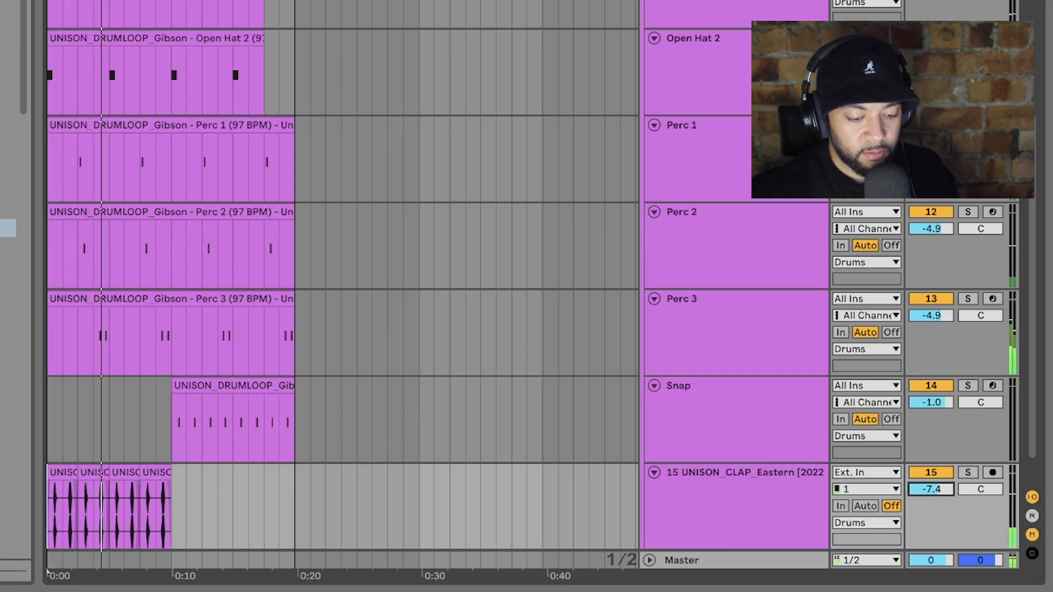
- Delete bars 5 to 8 of the Gibson Vocal clip
click(183, 439)
scroll(176, 438, up, 5)
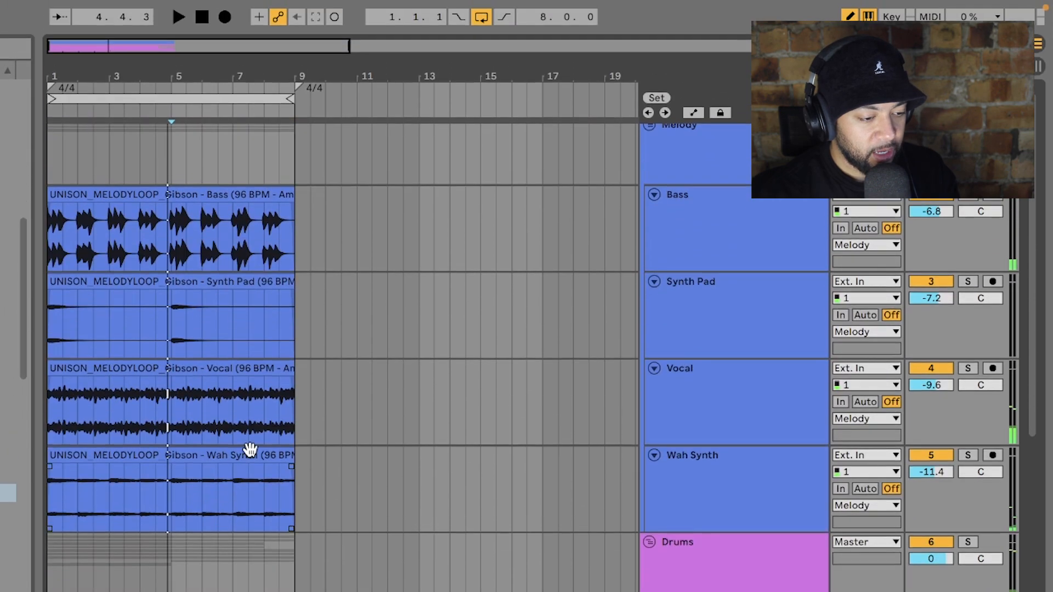
click(179, 323)
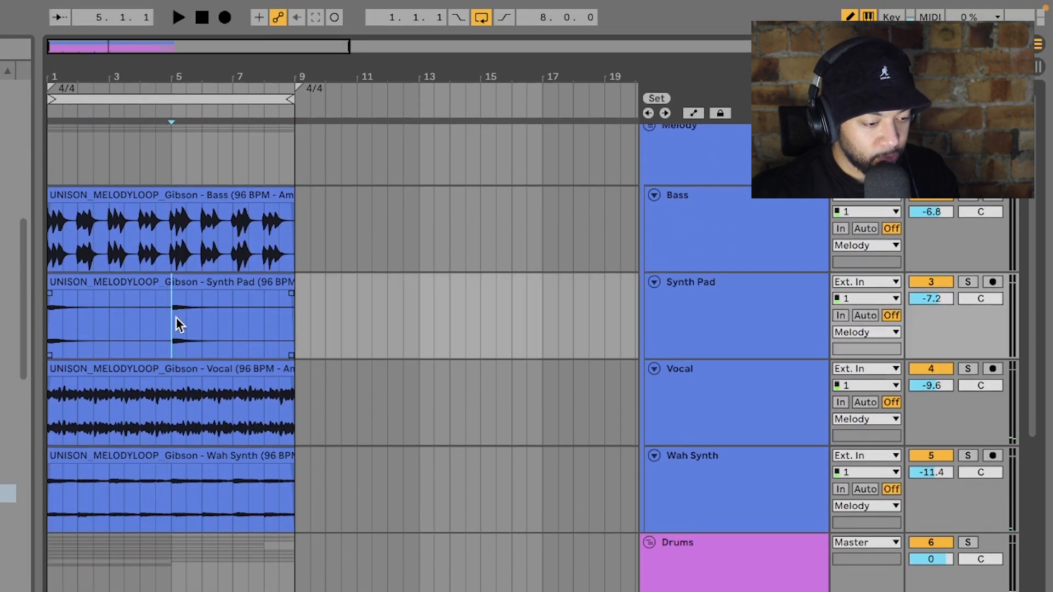
click(172, 241)
click(173, 416)
drag(172, 409, 287, 410)
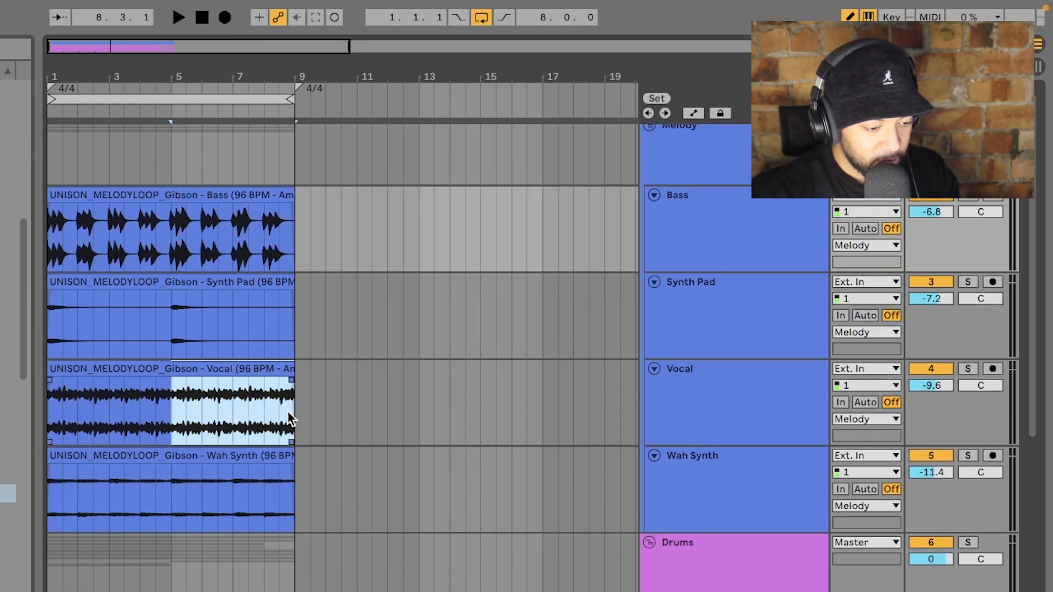
key(Delete)
- Listen to the arrangement from bar 5 and again from the start, checking the melody and drum tracks
click(172, 262)
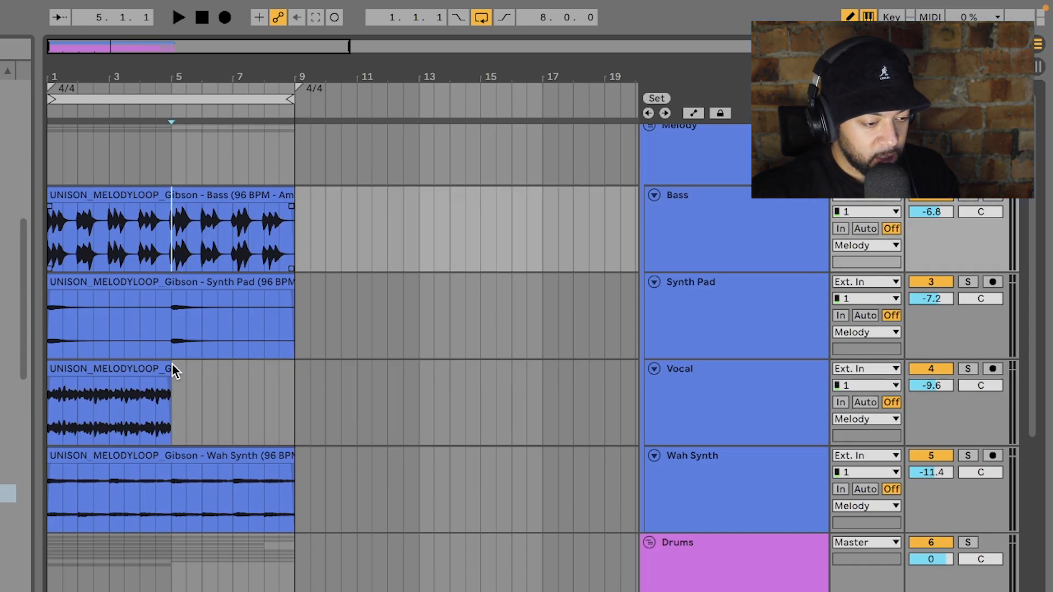
click(174, 466)
key(space)
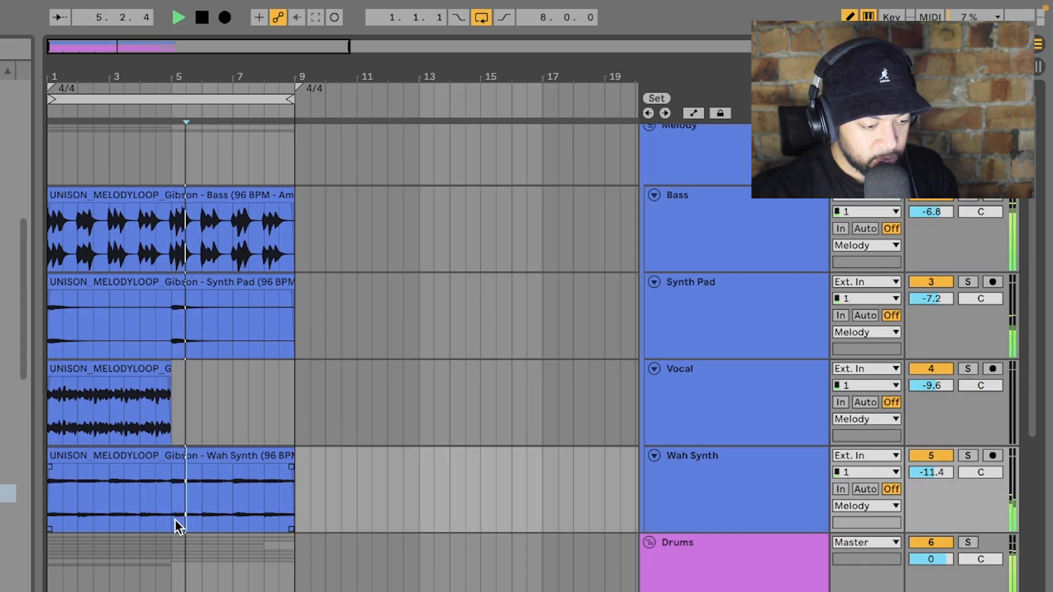
scroll(176, 519, down, 2)
scroll(176, 518, down, 5)
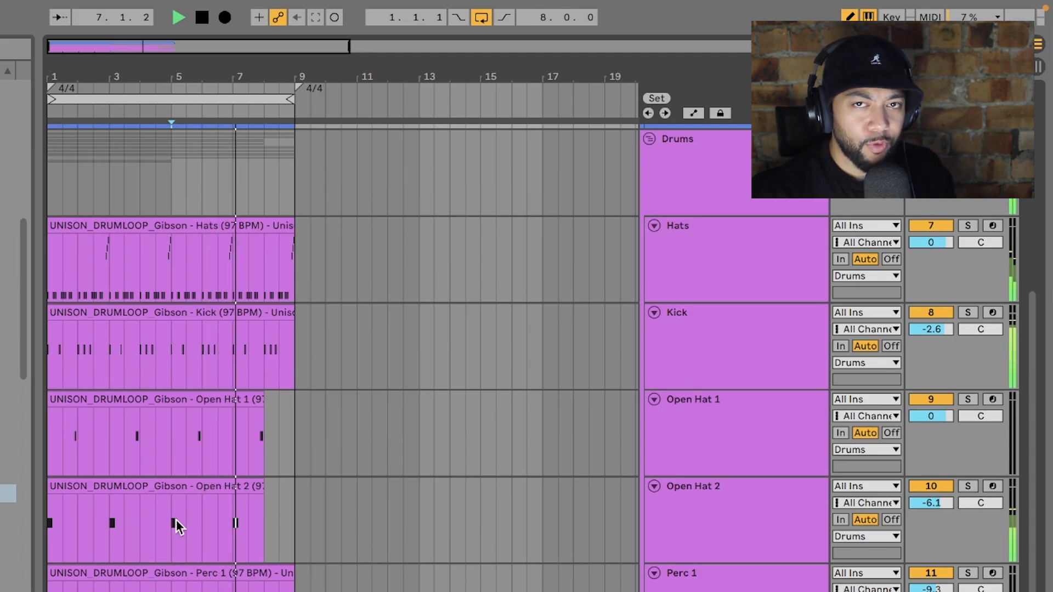
scroll(176, 519, up, 6)
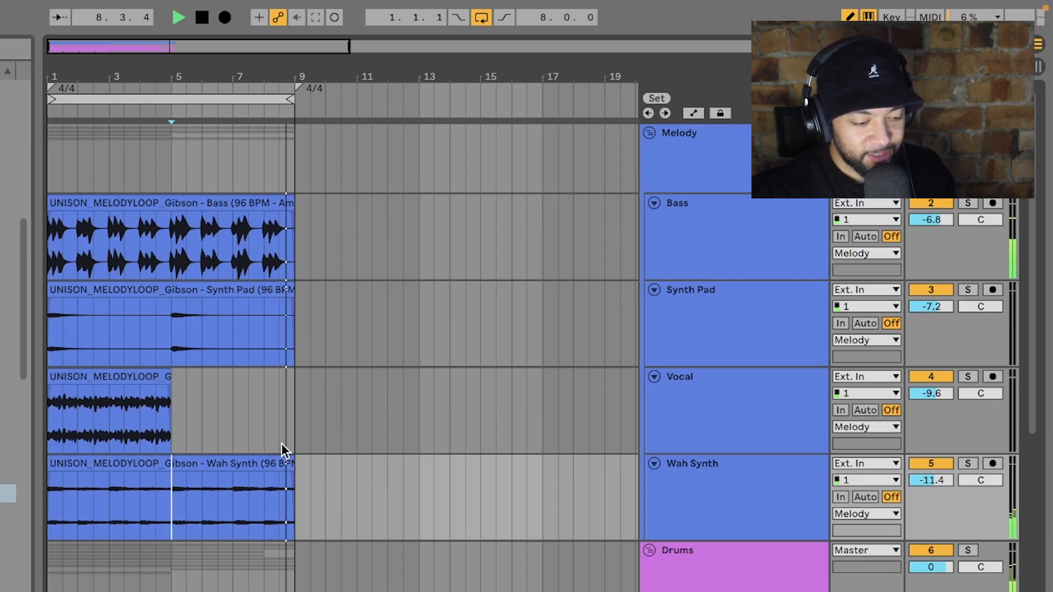
key(space)
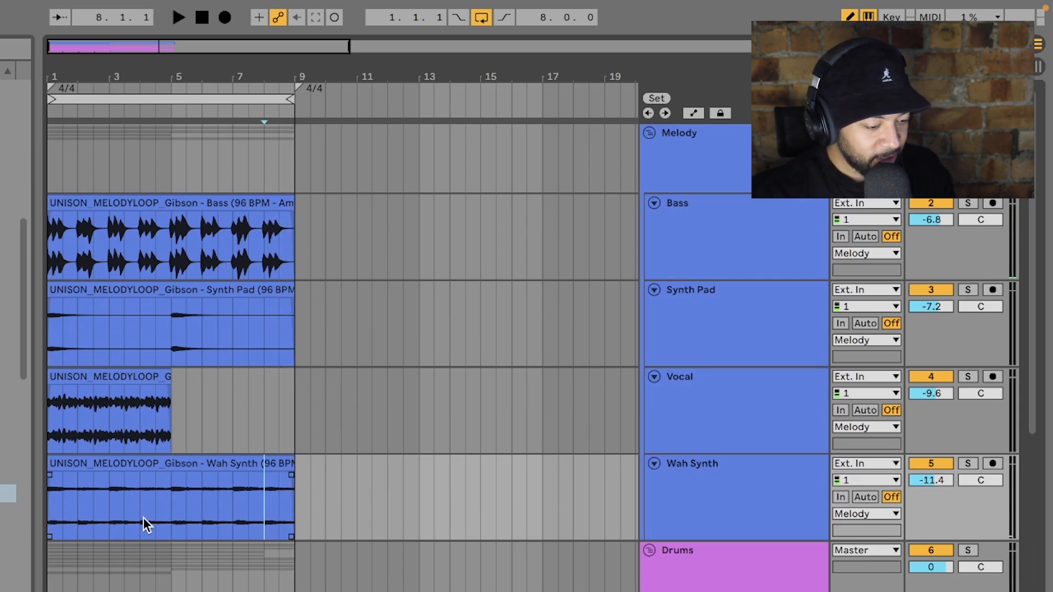
click(54, 511)
key(space)
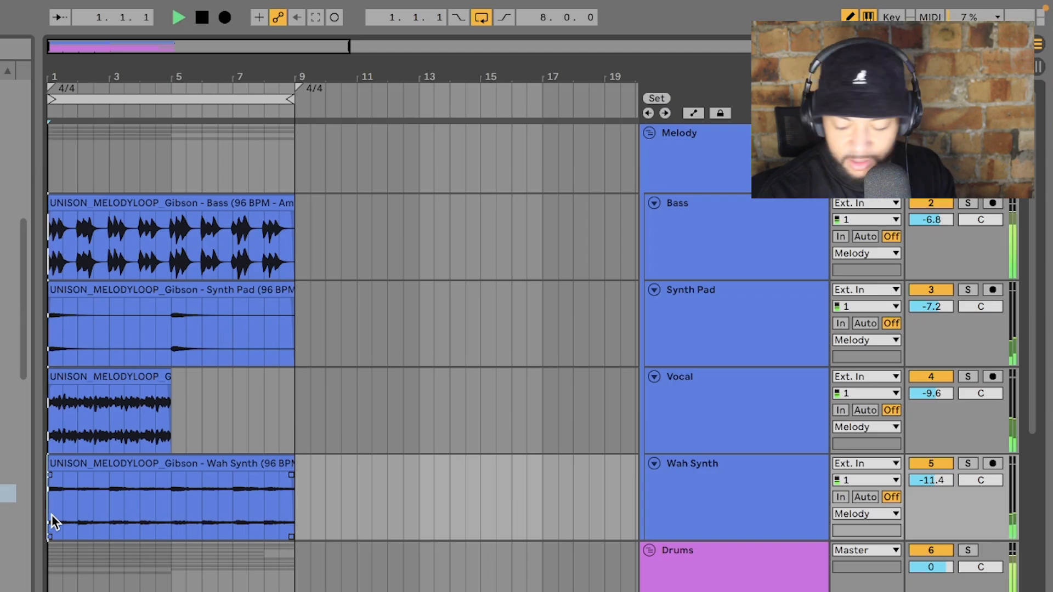
scroll(137, 504, down, 10)
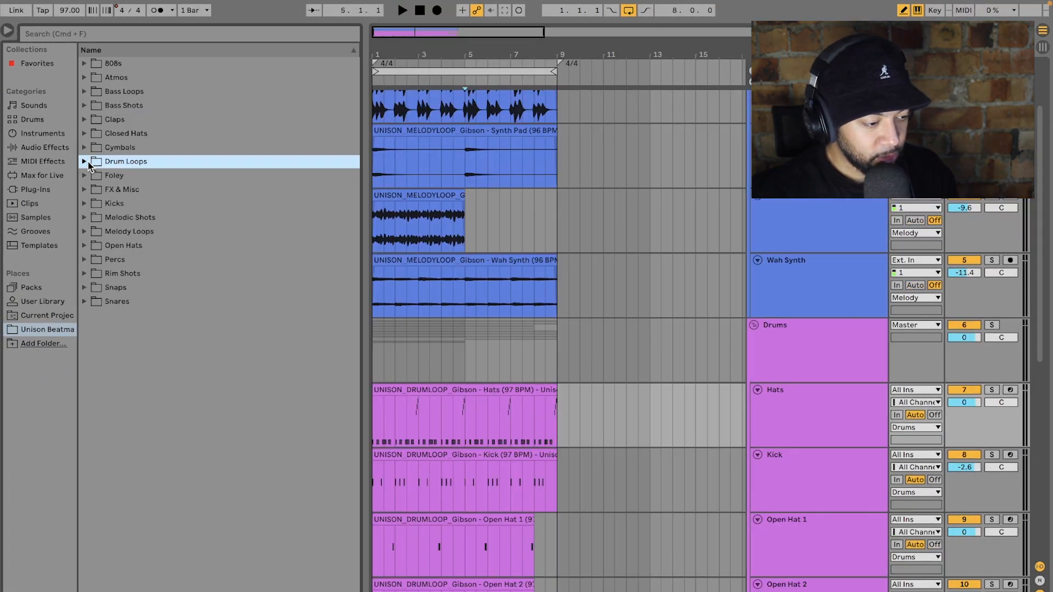
- Browse to the Hat Loops folder of the Pop drum loops in the Unison sample pack
click(84, 161)
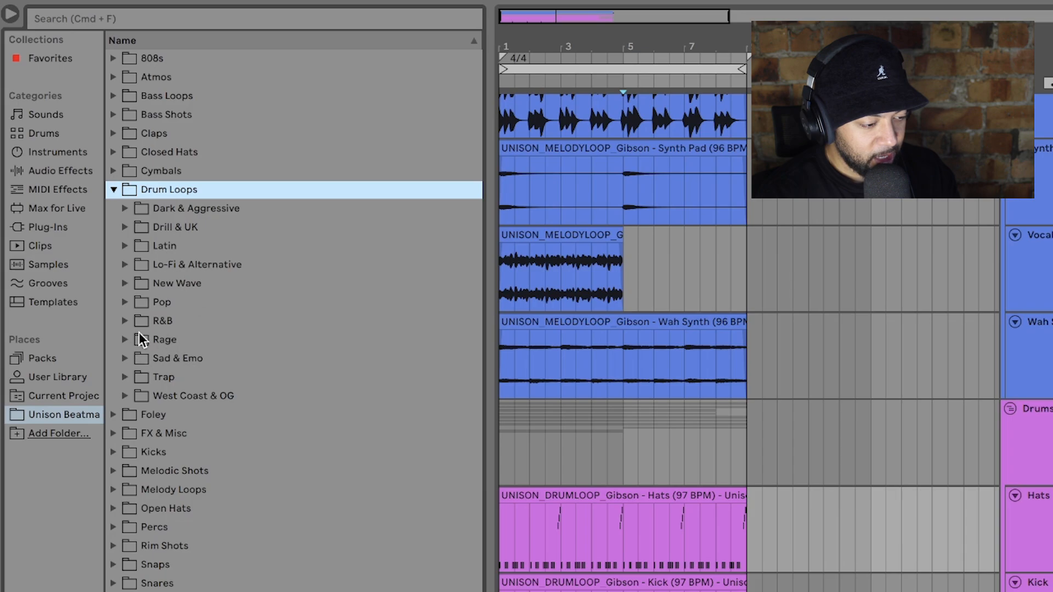
click(125, 302)
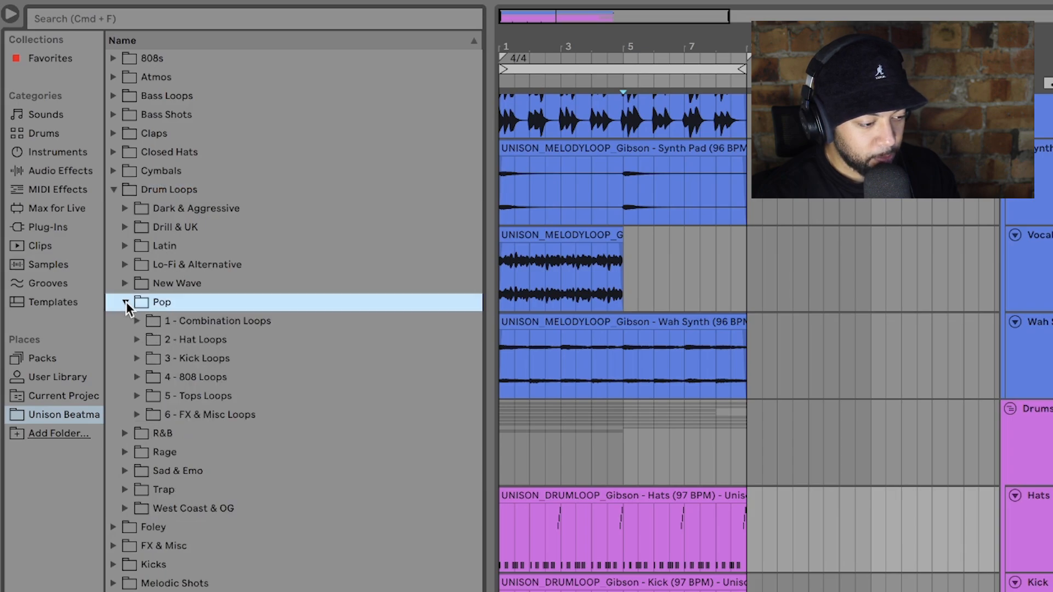
click(137, 339)
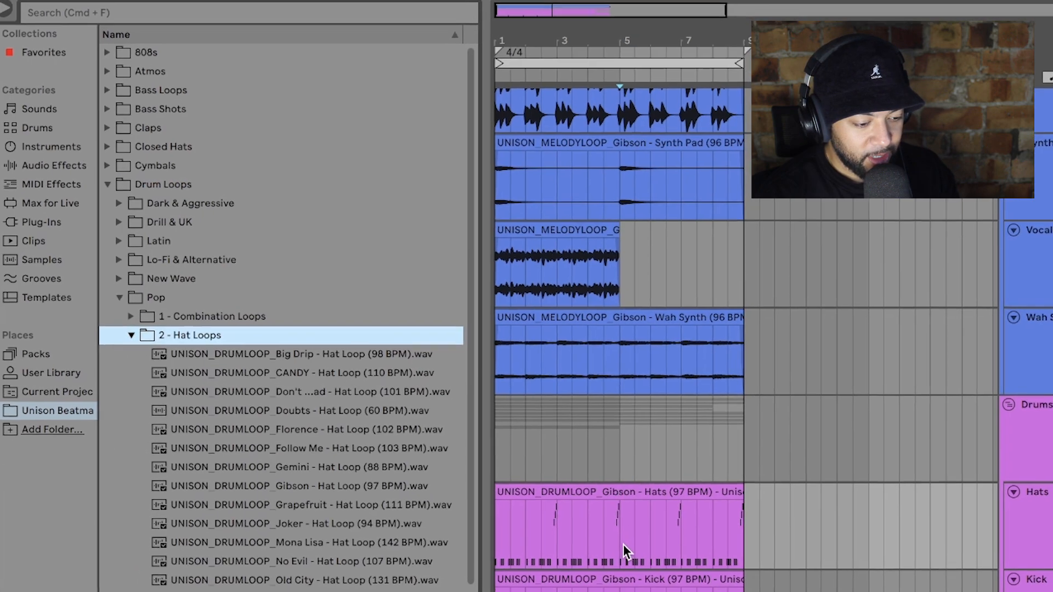
- Delete bars 5 to 8 of the clip on the Hats track
drag(623, 544, 743, 545)
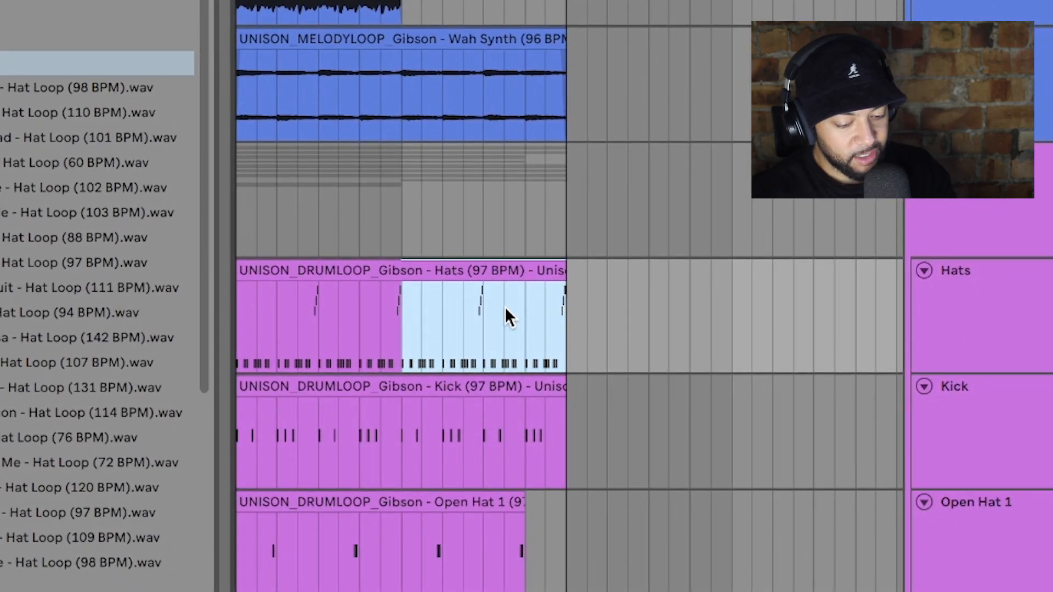
key(Delete)
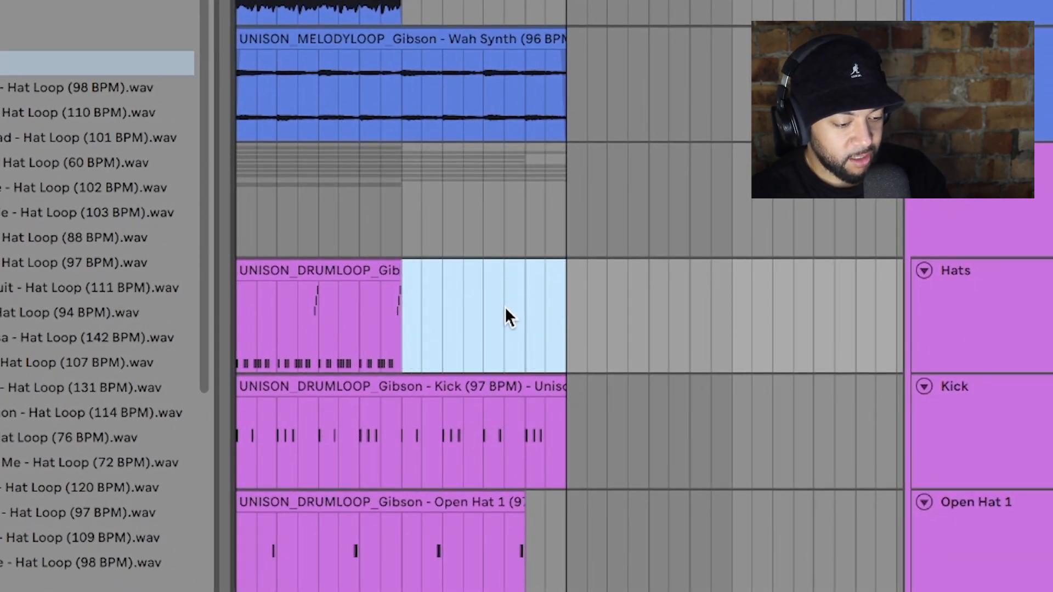
click(410, 306)
- Audition the Follow Me hat loop and insert a new audio track below the UNISON_CLAP_Eastern track
scroll(403, 308, down, 5)
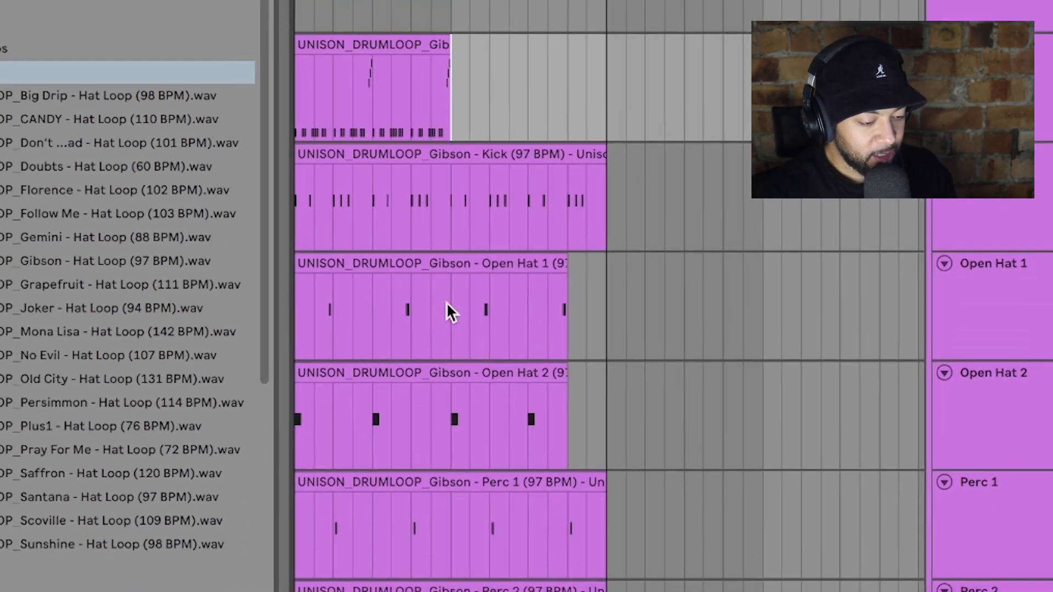
scroll(447, 307, down, 4)
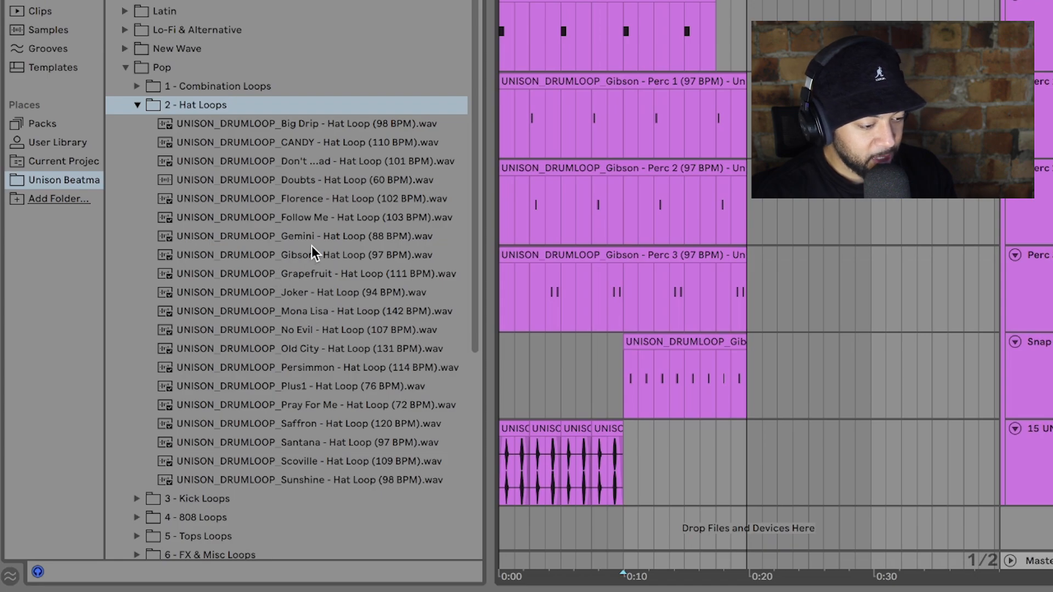
click(320, 219)
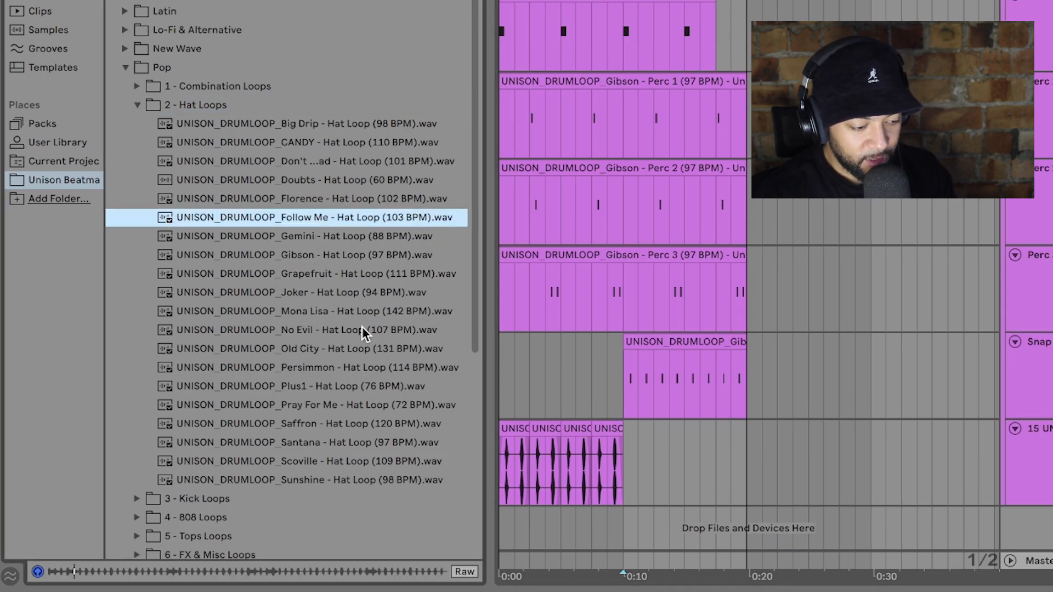
click(677, 460)
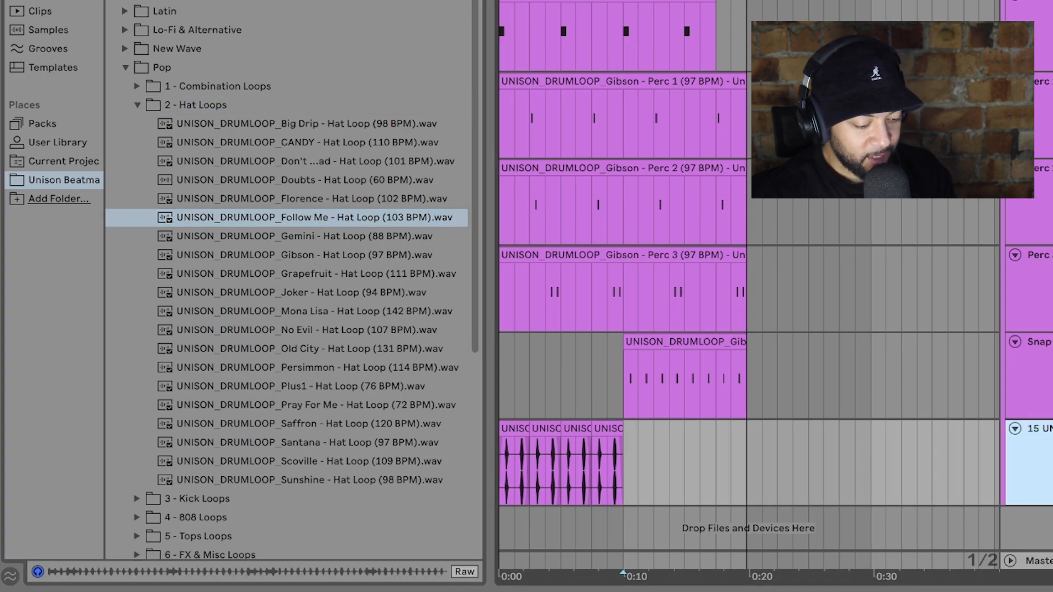
key(ctrl+t)
- Audition the Mona Lisa, Plus1, Santana, Saffron and Sunshine hat loops
click(345, 313)
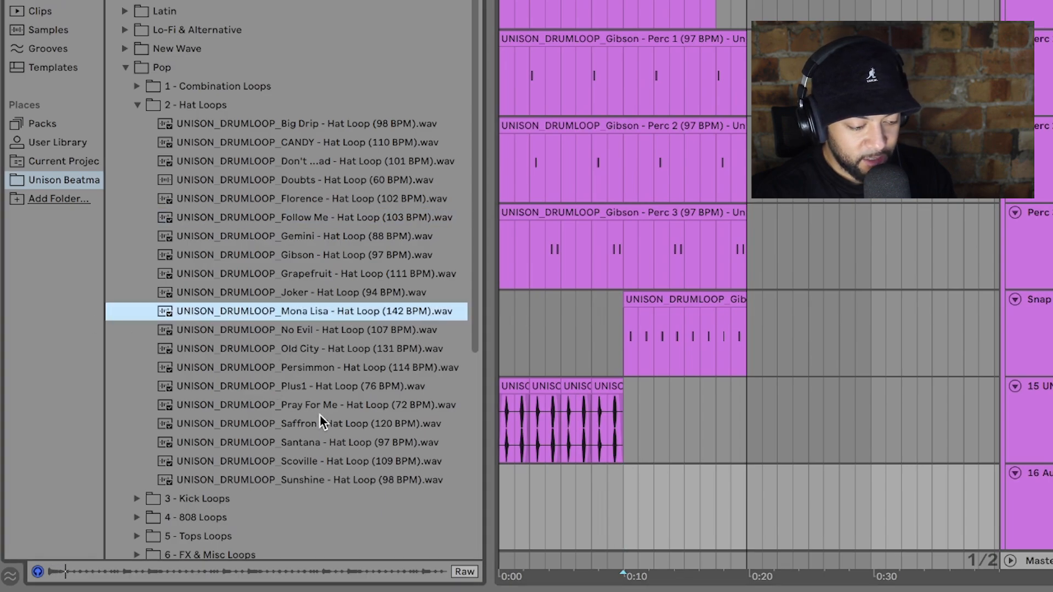
click(324, 387)
click(344, 441)
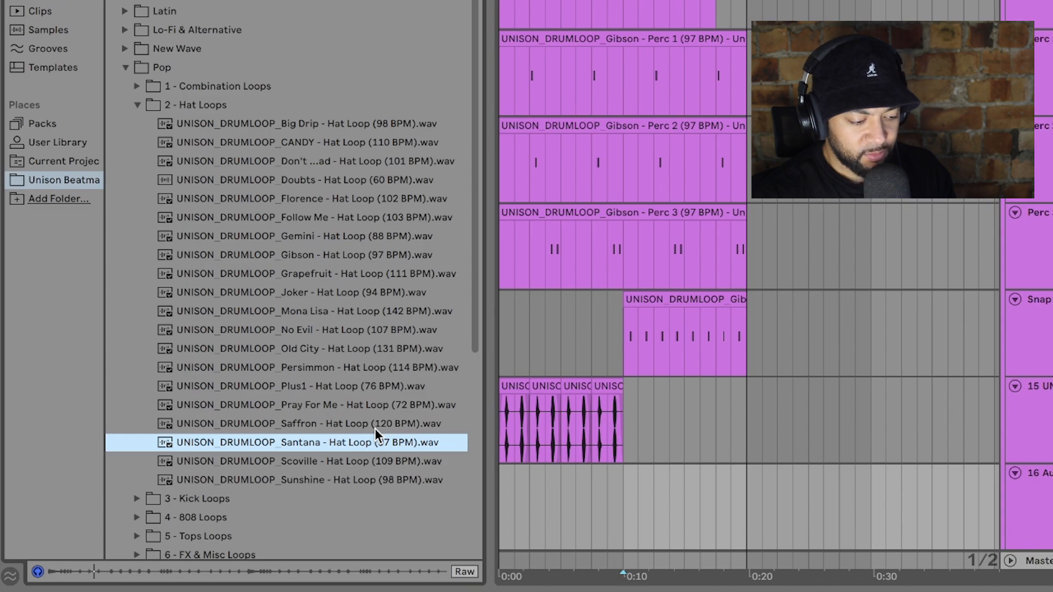
click(374, 428)
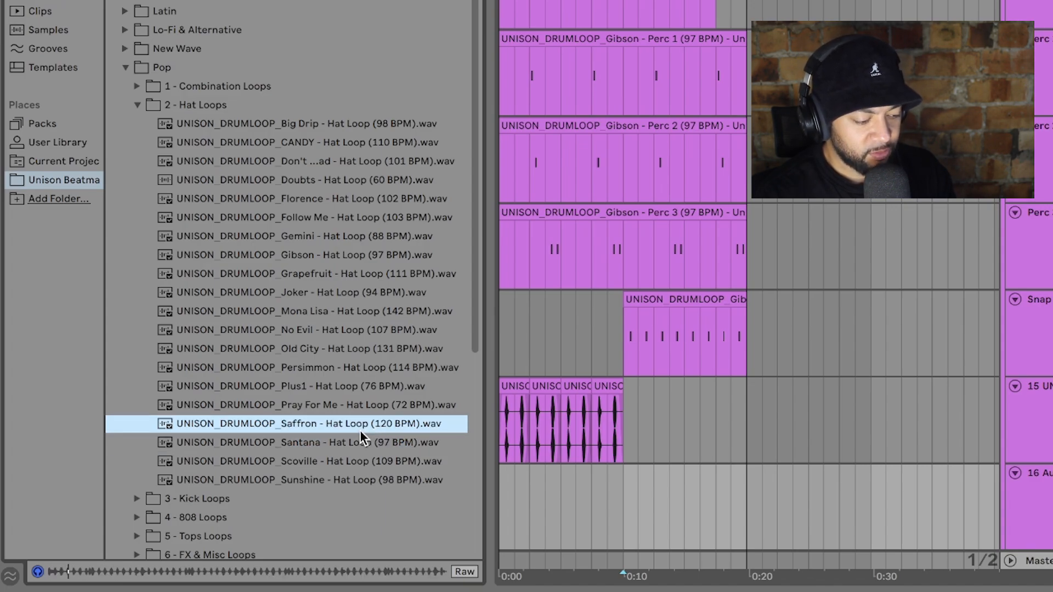
click(355, 480)
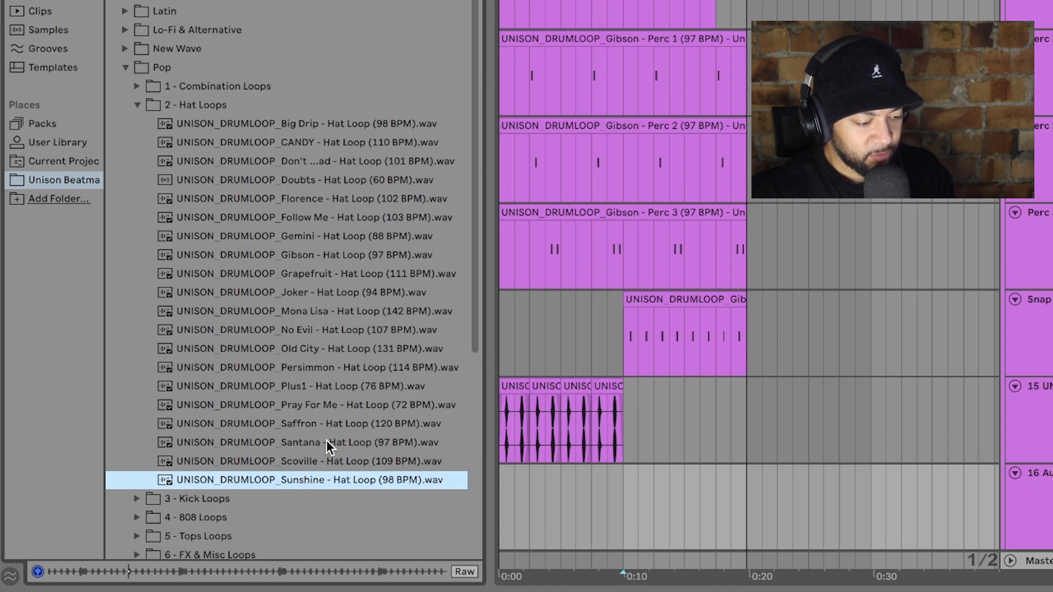
- Place the Santana hat loop (97 BPM) at bar 5 on the new audio track and cut off everything after bar 8
drag(326, 440, 638, 502)
drag(291, 498, 292, 499)
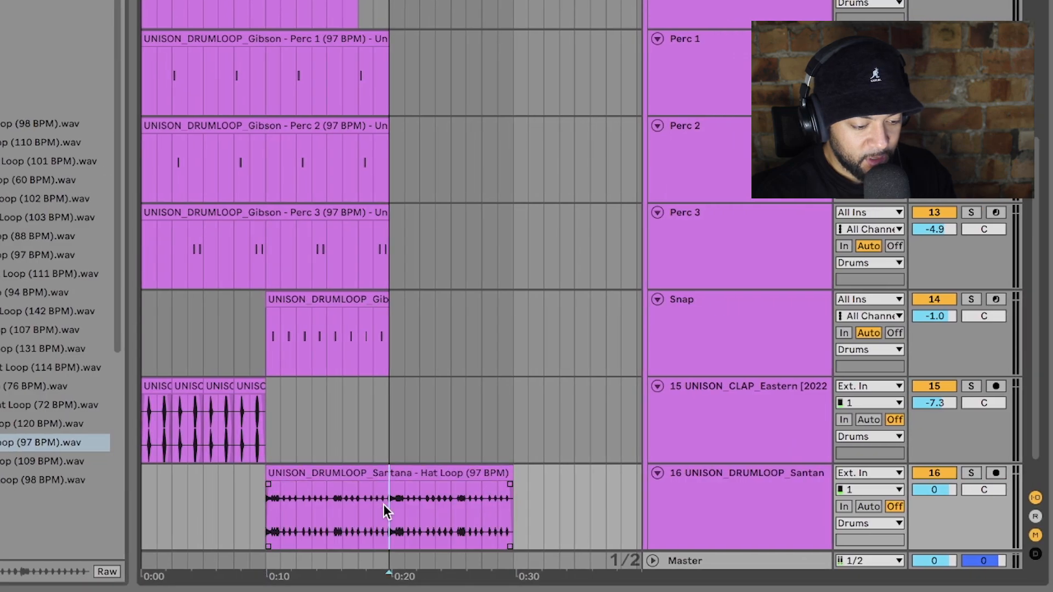
key(ctrl+e)
click(455, 474)
key(Delete)
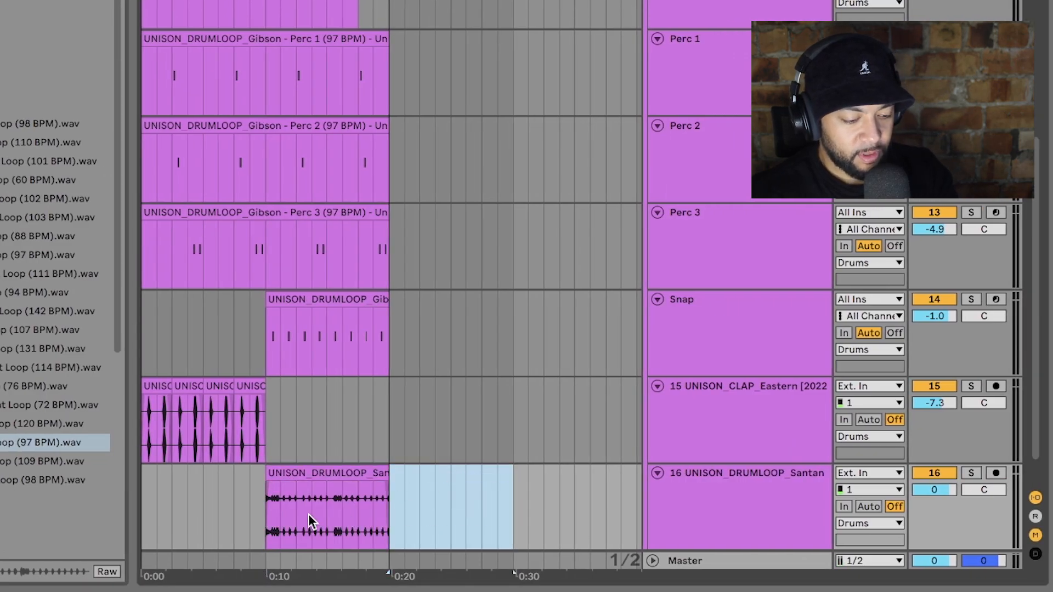
- Play the arrangement from bar 5 and lower the Santana hat loop track's volume to -3.0 dB
click(271, 514)
key(space)
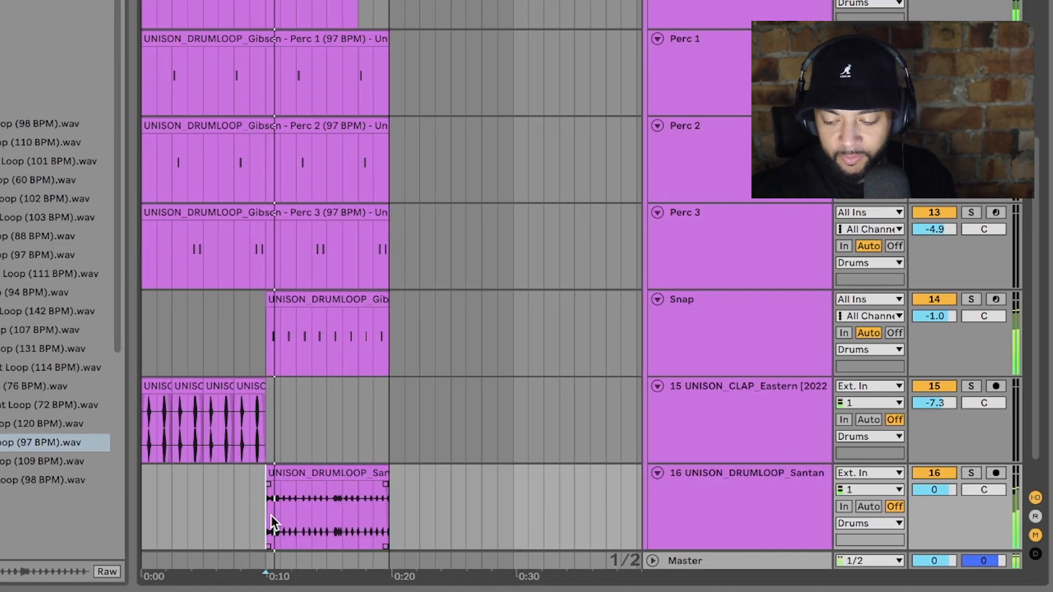
drag(933, 489, 934, 507)
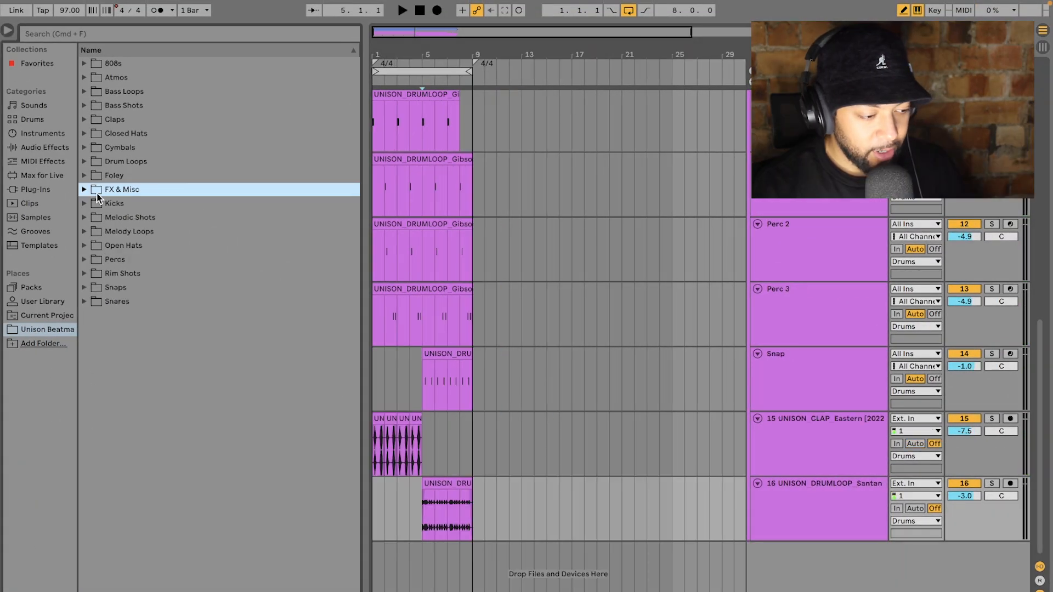
- Browse the FX & Misc folder and audition miscellaneous samples, including Belli and Demon Summon
click(98, 189)
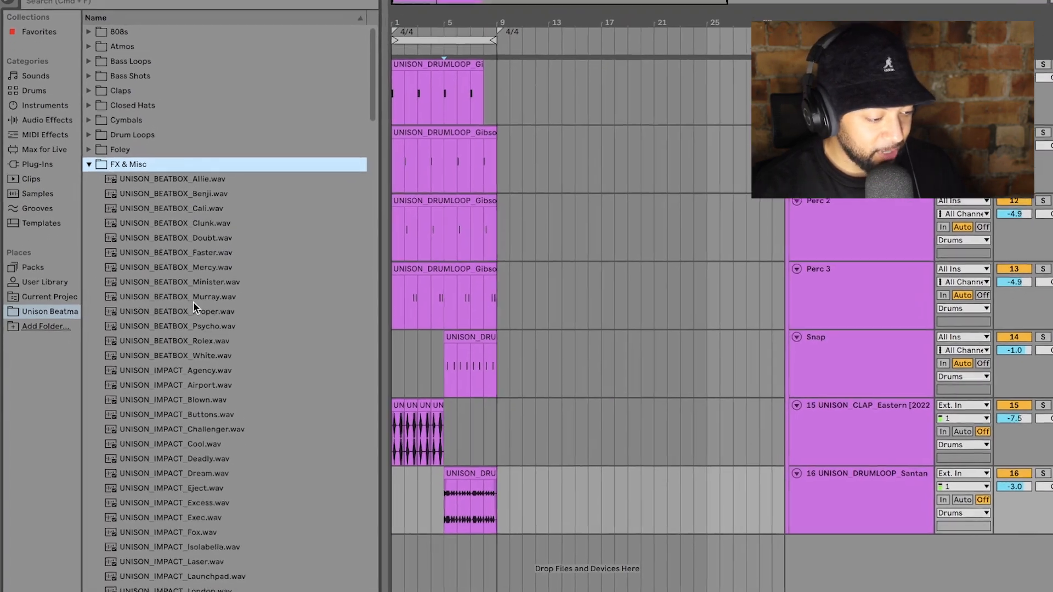
scroll(236, 325, down, 3)
scroll(298, 236, down, 5)
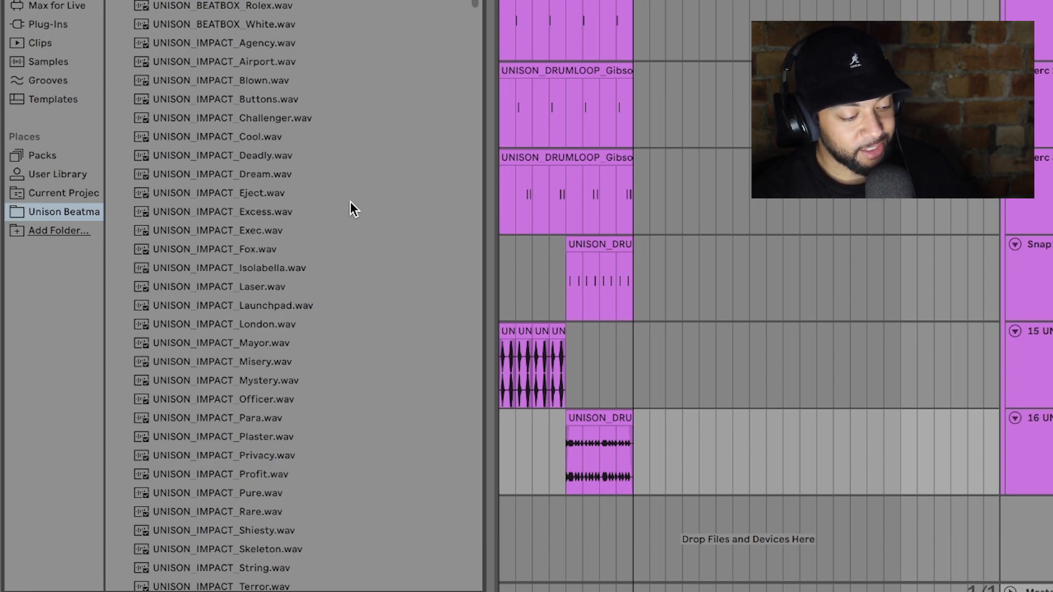
scroll(354, 233, down, 7)
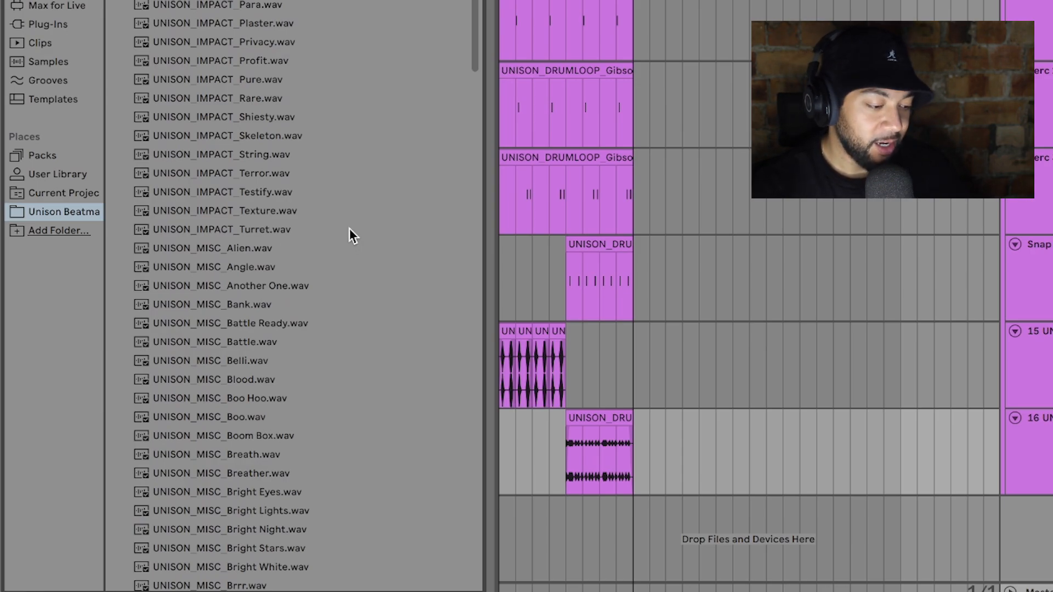
click(288, 269)
click(334, 360)
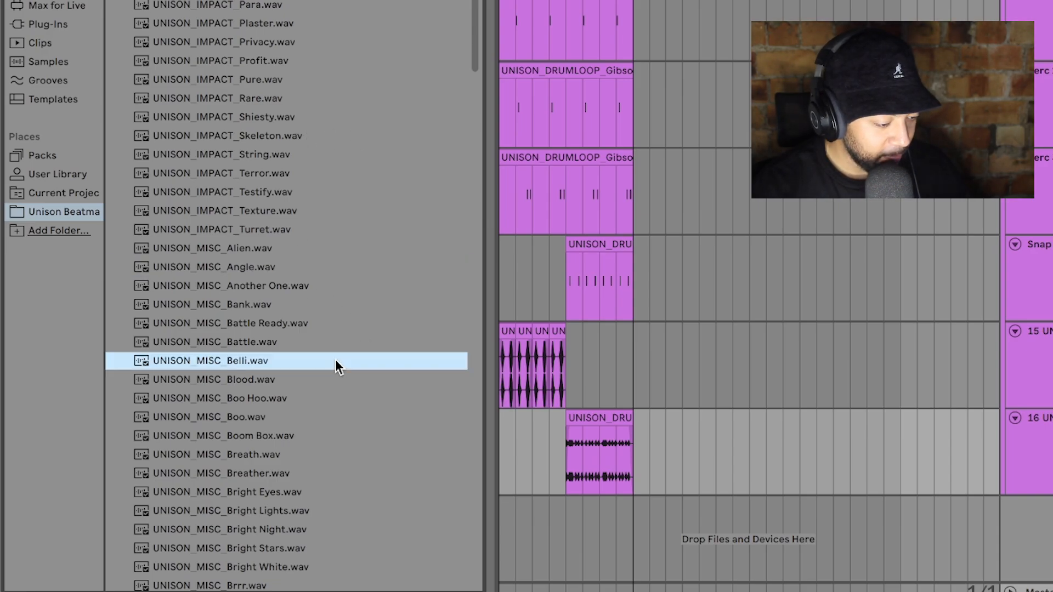
scroll(331, 357, down, 4)
click(330, 362)
scroll(330, 361, down, 4)
click(330, 362)
scroll(330, 363, down, 3)
click(330, 364)
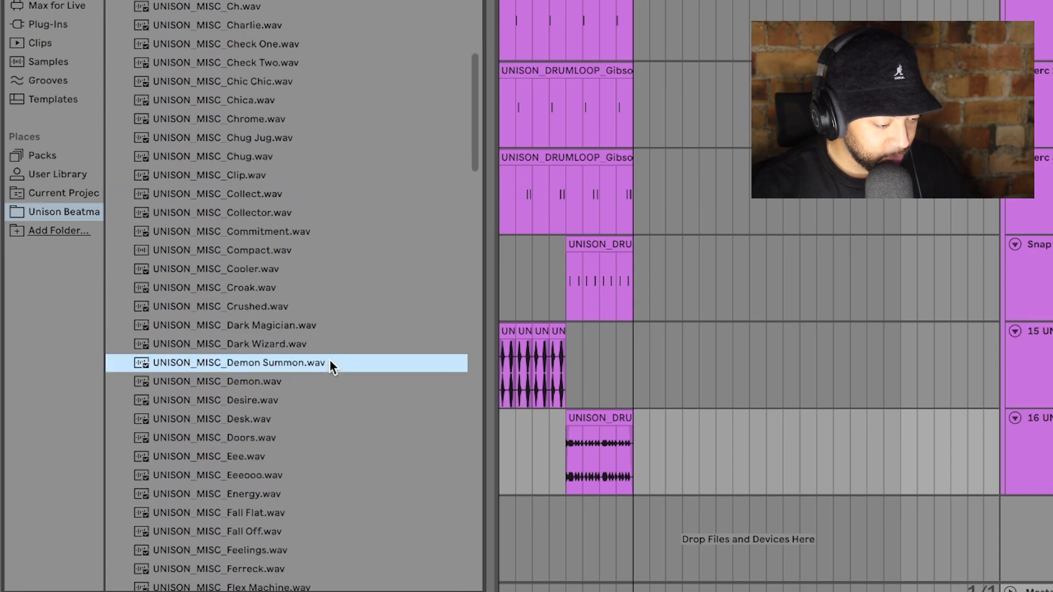
scroll(329, 364, down, 4)
click(329, 364)
- Audition the Exec, Officer, Plaster, Rare and Terror impact samples
scroll(308, 340, up, 8)
scroll(304, 323, up, 10)
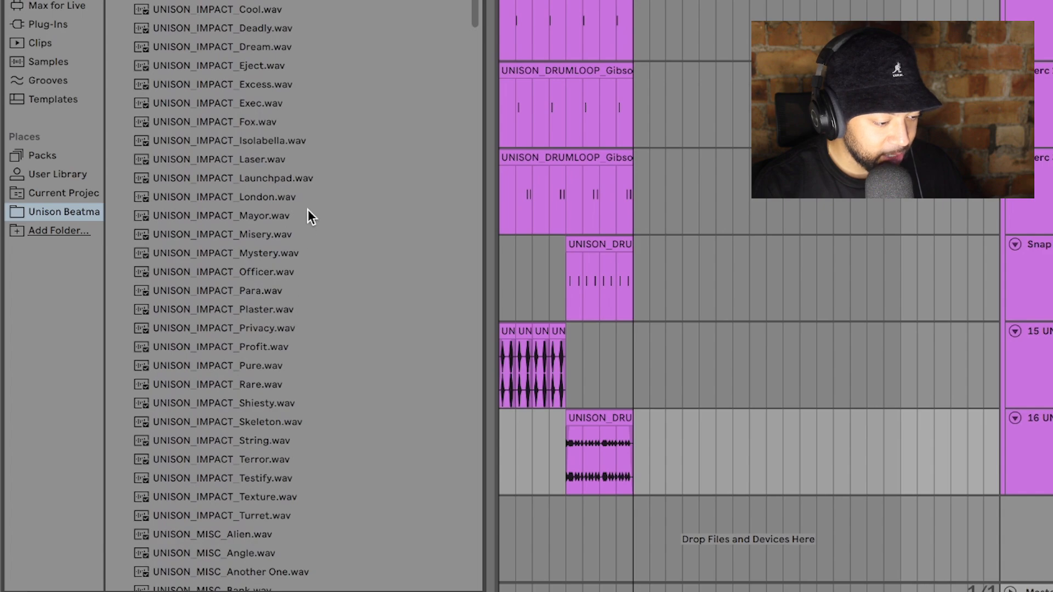
click(323, 106)
click(317, 271)
click(313, 311)
click(281, 378)
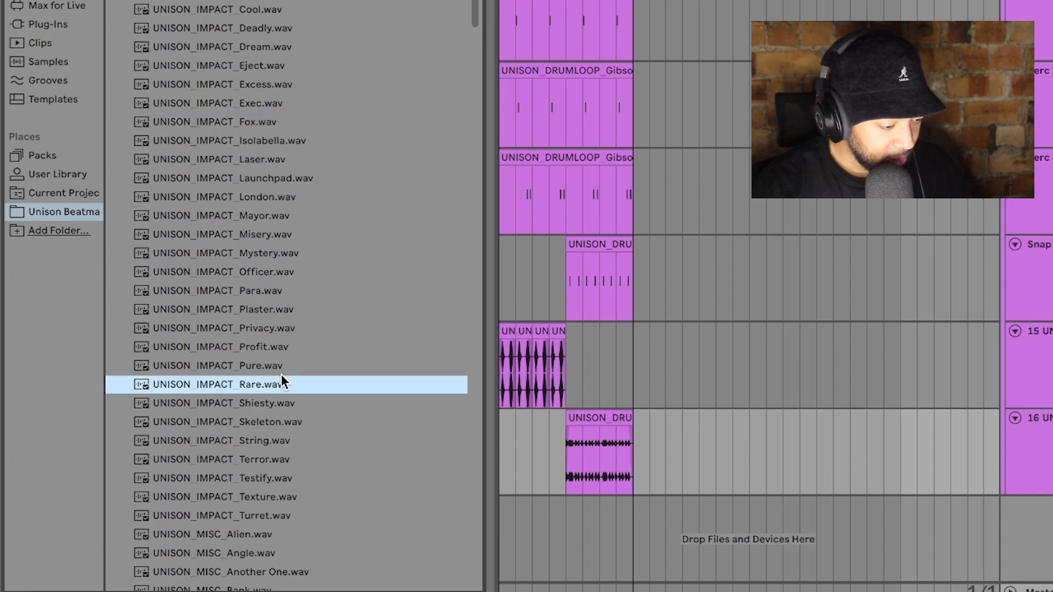
click(317, 458)
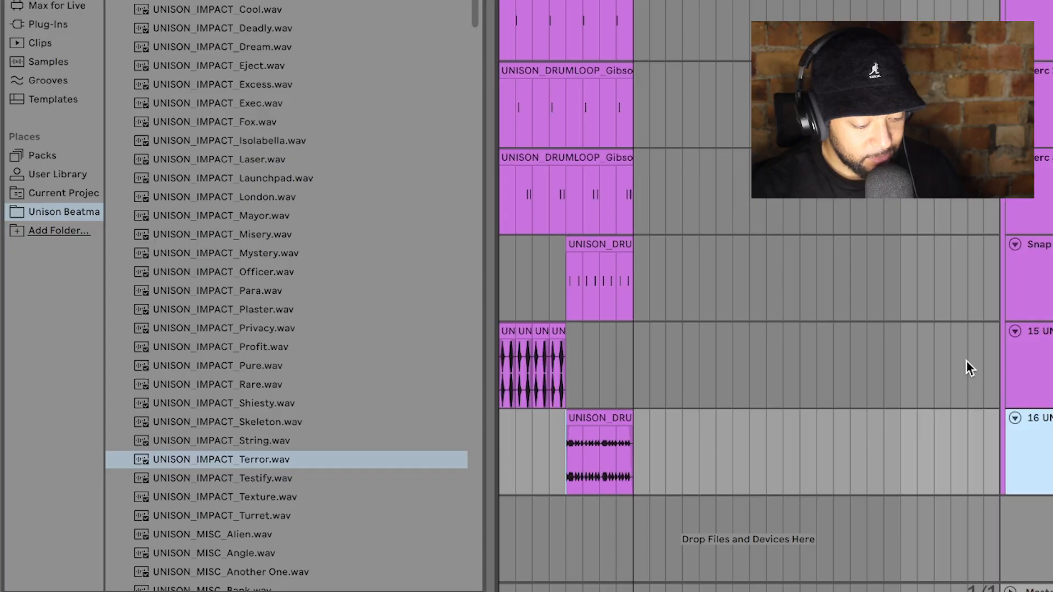
- Place the Terror impact at bar 8 on a new audio track below the Santana hat loop and cut off everything after bar 8
key(ctrl+t)
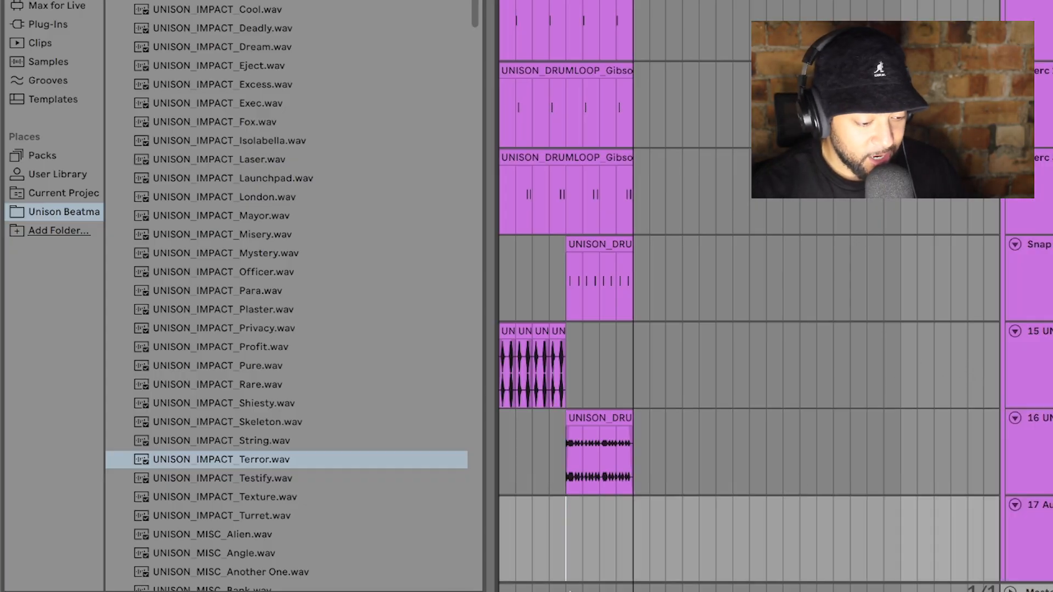
drag(228, 461, 619, 531)
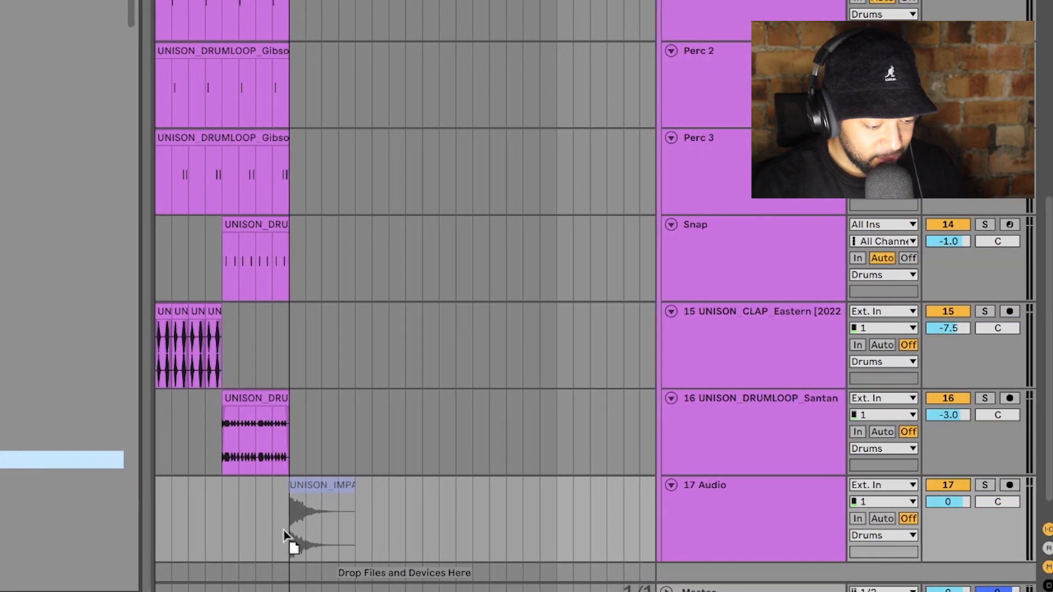
drag(264, 532, 265, 530)
scroll(265, 530, up, 3)
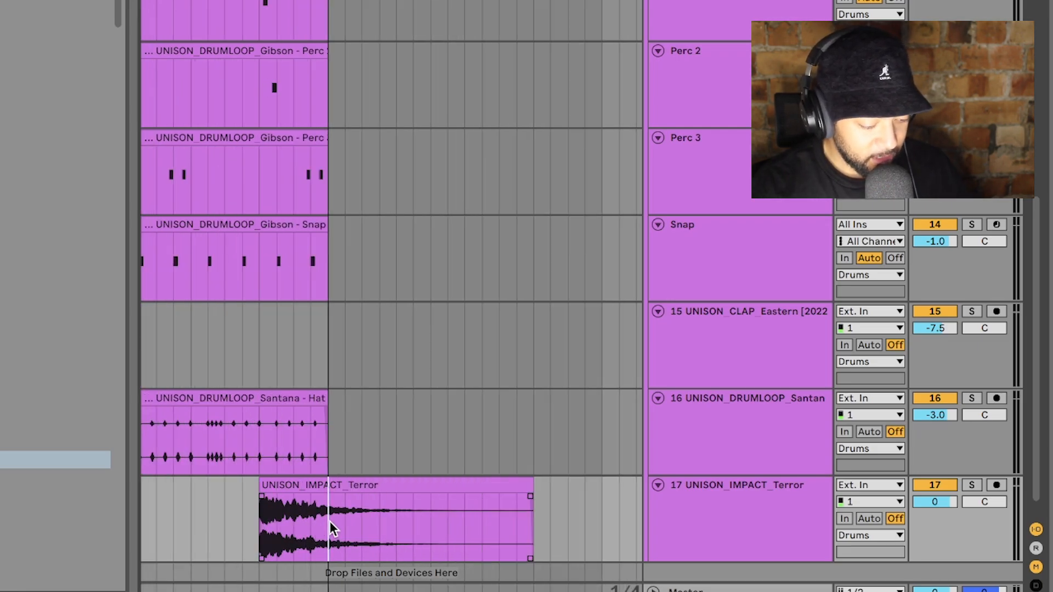
key(ctrl+e)
click(360, 483)
key(Delete)
- Reverse the Terror impact clip and add a fade-in across most of its length
right_click(306, 486)
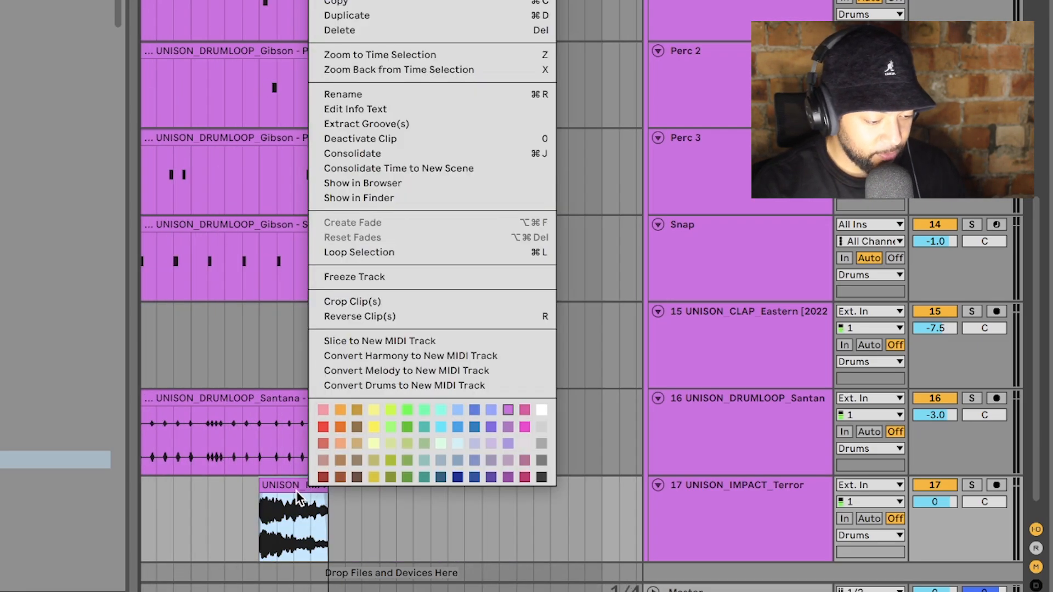
click(418, 317)
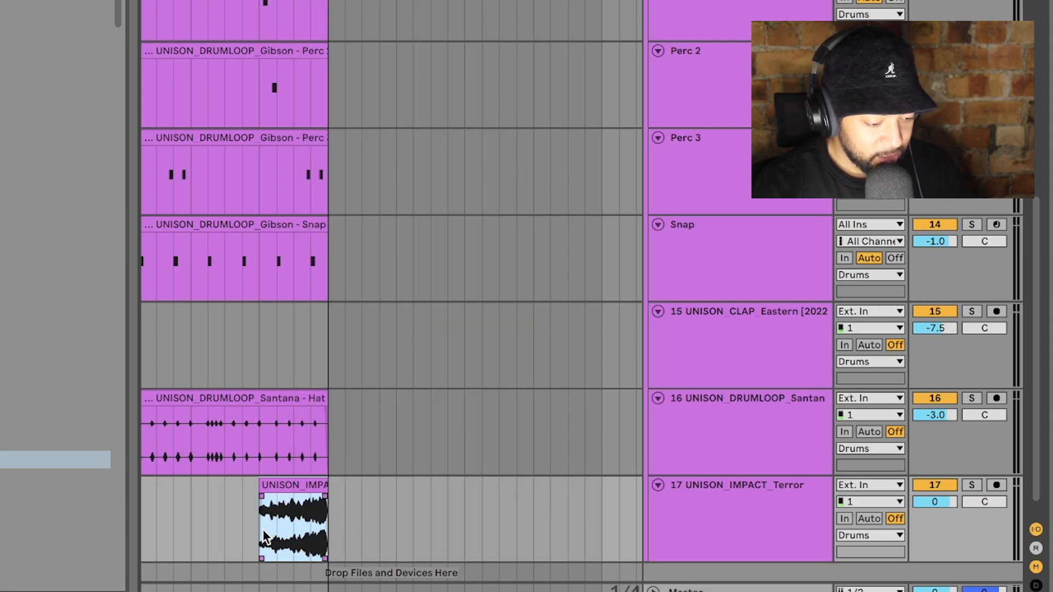
drag(262, 496, 306, 497)
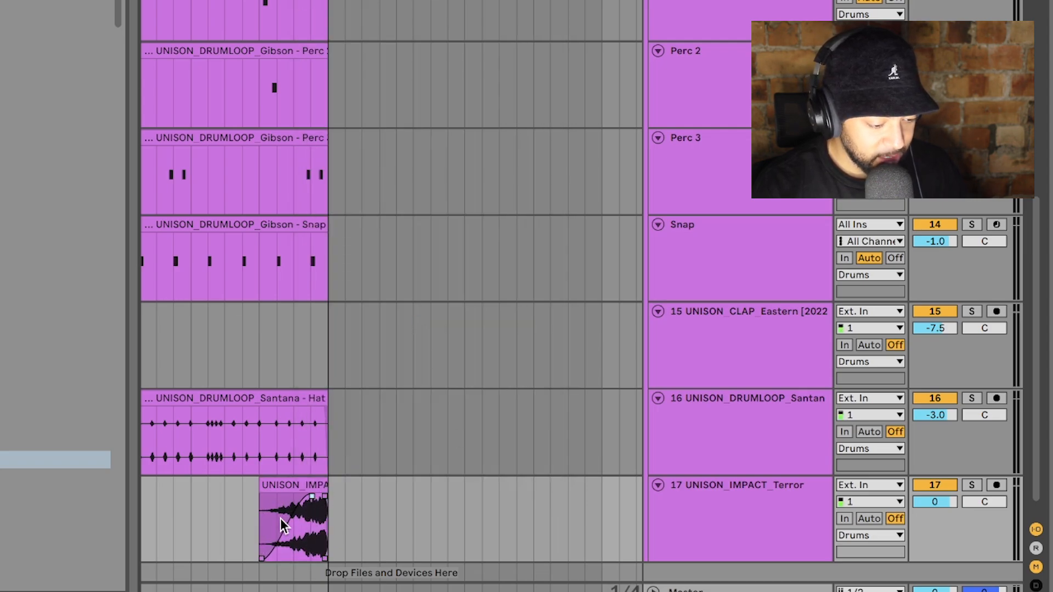
- Lower the Terror impact track's volume to -15.1 dB while playing back bar 8
drag(939, 508, 939, 565)
key(space)
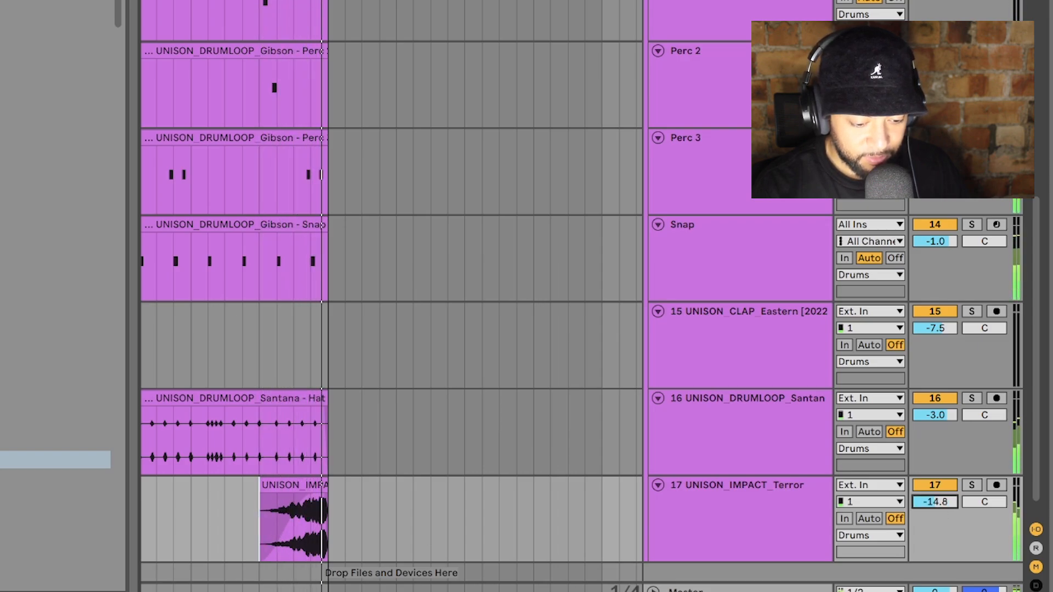
key(space)
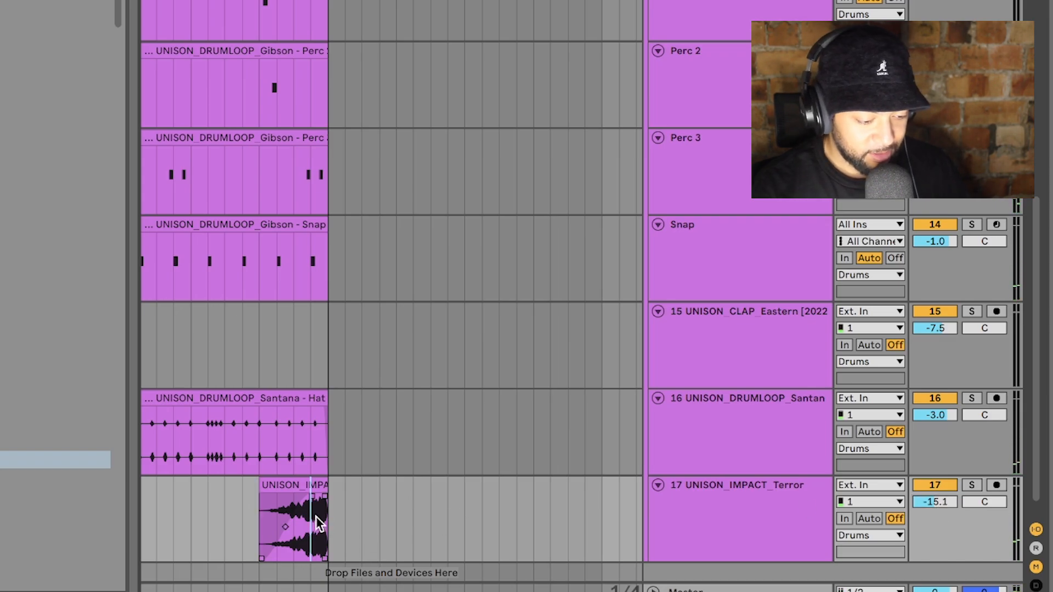
- Play the arrangement with the reversed Terror impact in place
key(plus)
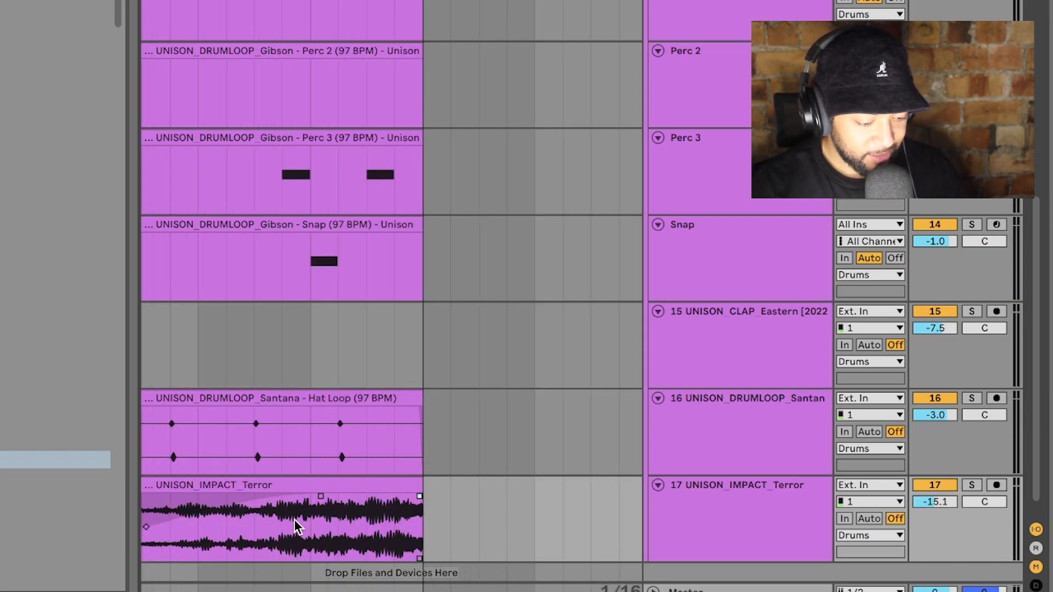
key(minus)
key(minus)
key(minus)
key(minus)
key(minus)
key(minus)
key(minus)
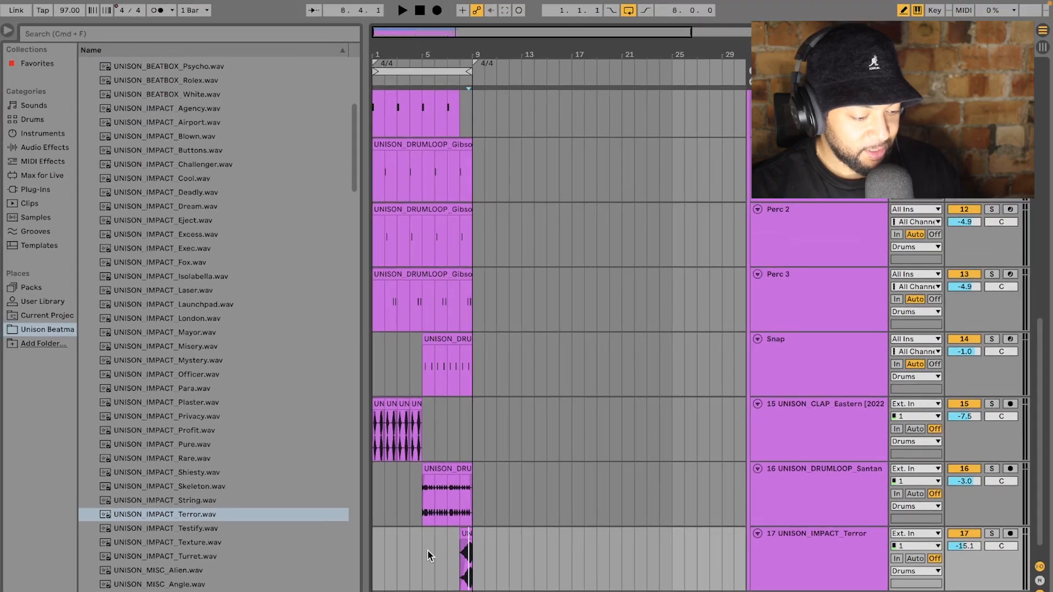
key(space)
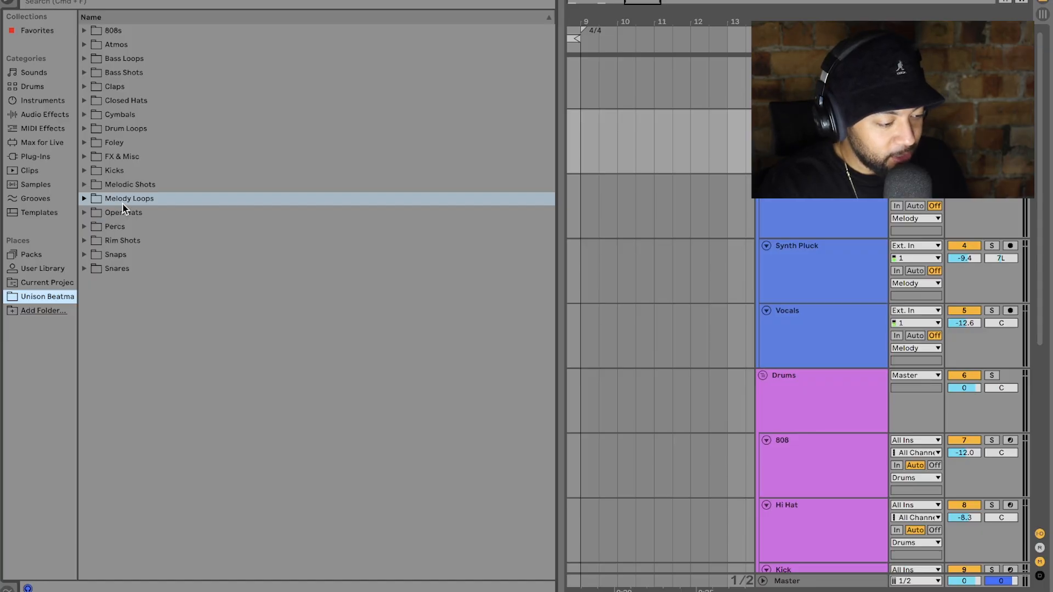
- Audition the Defiant, Outsiders, PMO and No Evil loops from the Pop melody audio loops
click(124, 201)
click(122, 283)
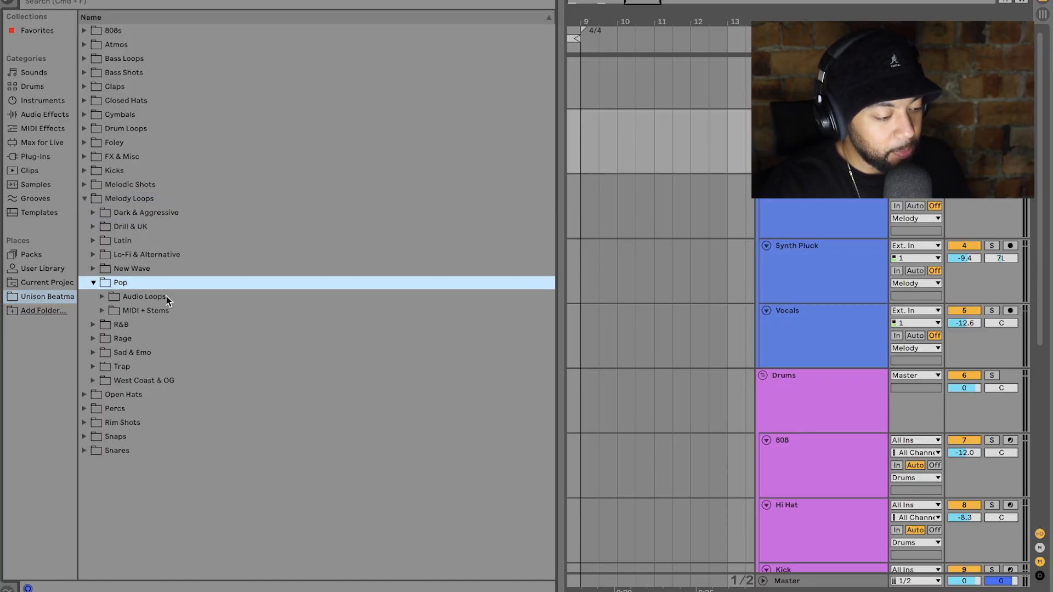
click(167, 296)
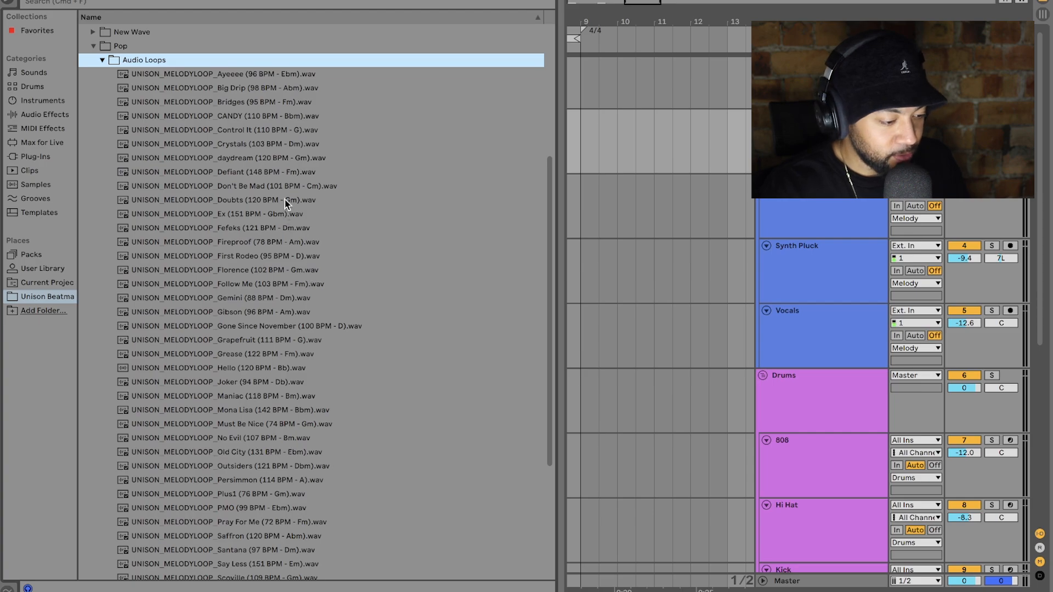
click(288, 174)
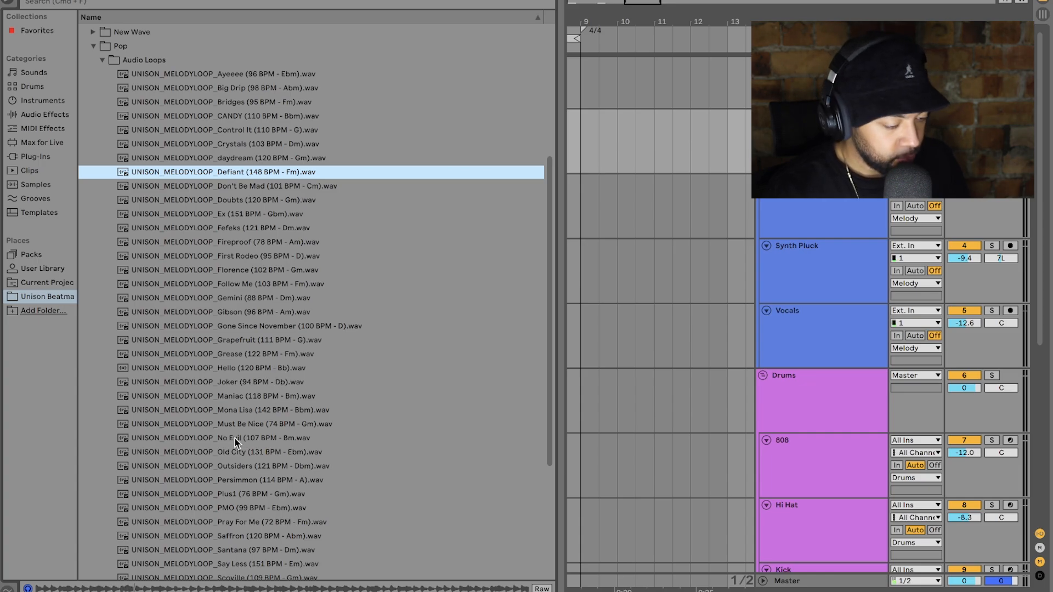
click(224, 468)
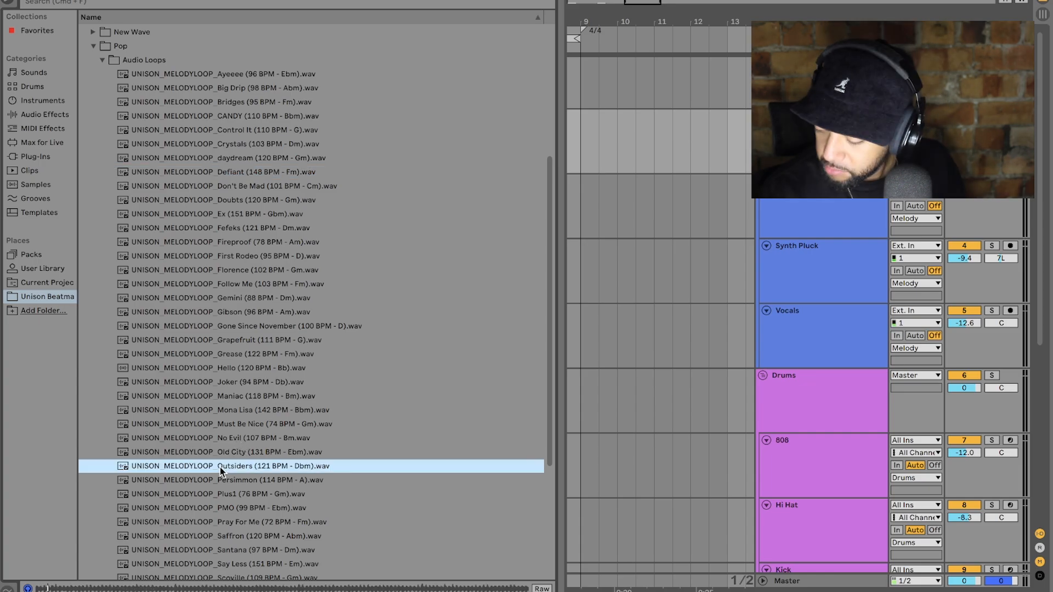
click(232, 509)
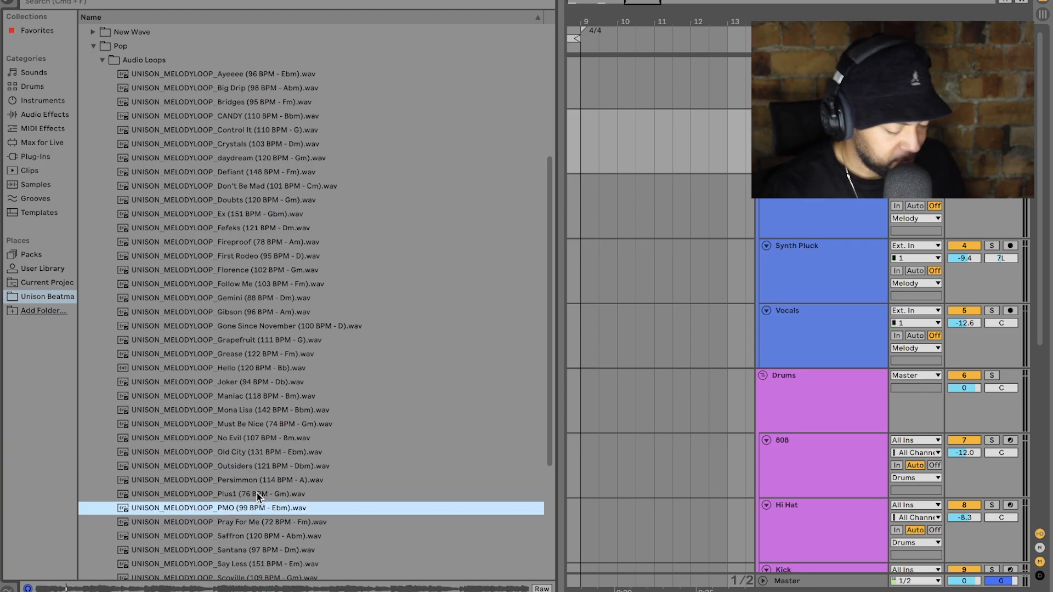
scroll(257, 496, down, 3)
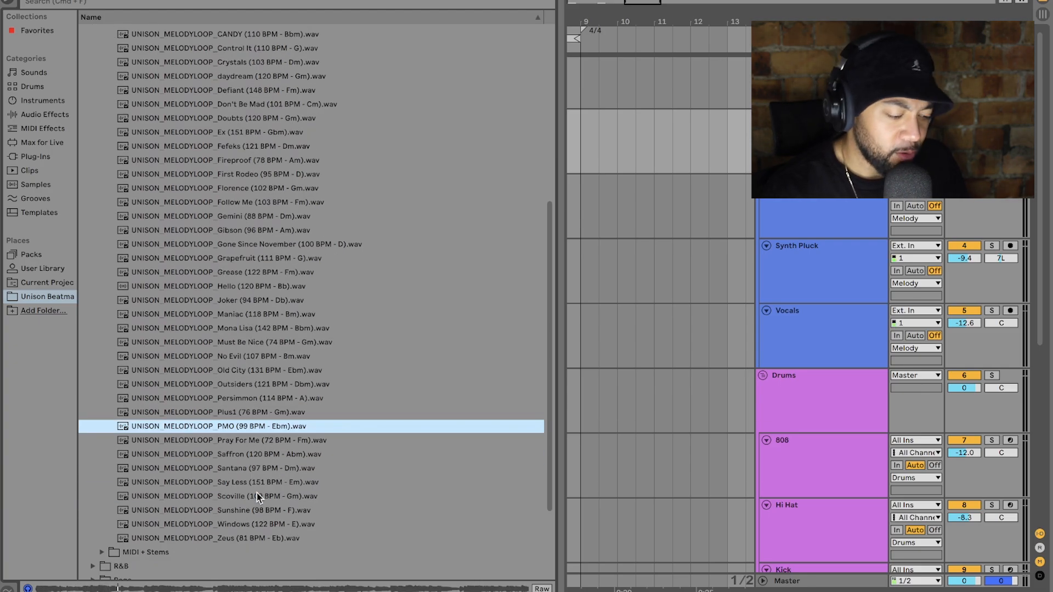
click(280, 356)
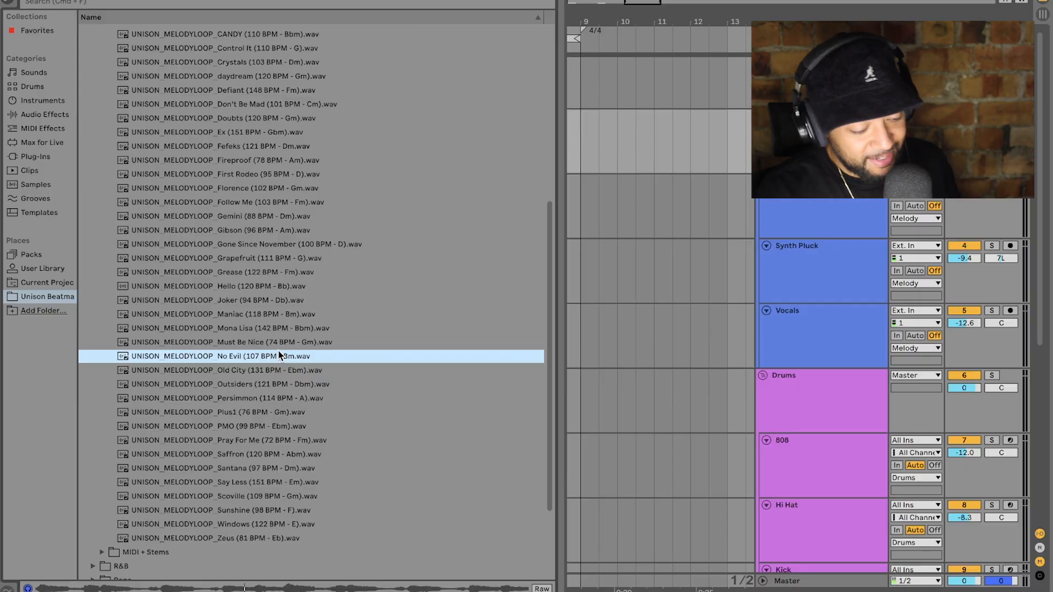
- Place the four No Evil (107 BPM - Bm) stems on the Rhodes, Synth Pads, Synth Pluck and Vocals tracks and trim them to end after bar 8
key(Left)
key(Left)
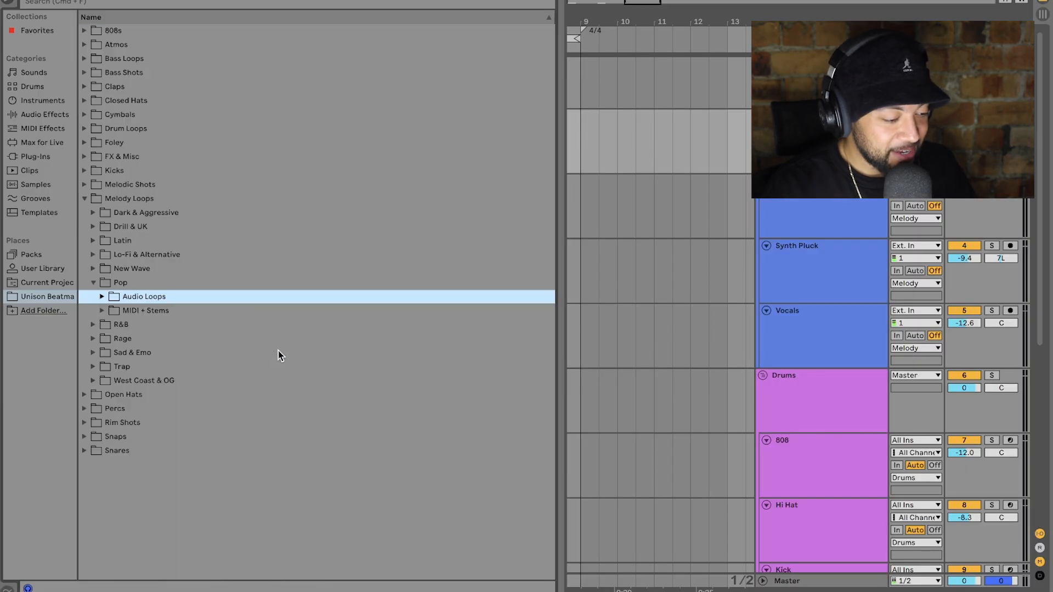
double_click(145, 311)
scroll(244, 344, down, 10)
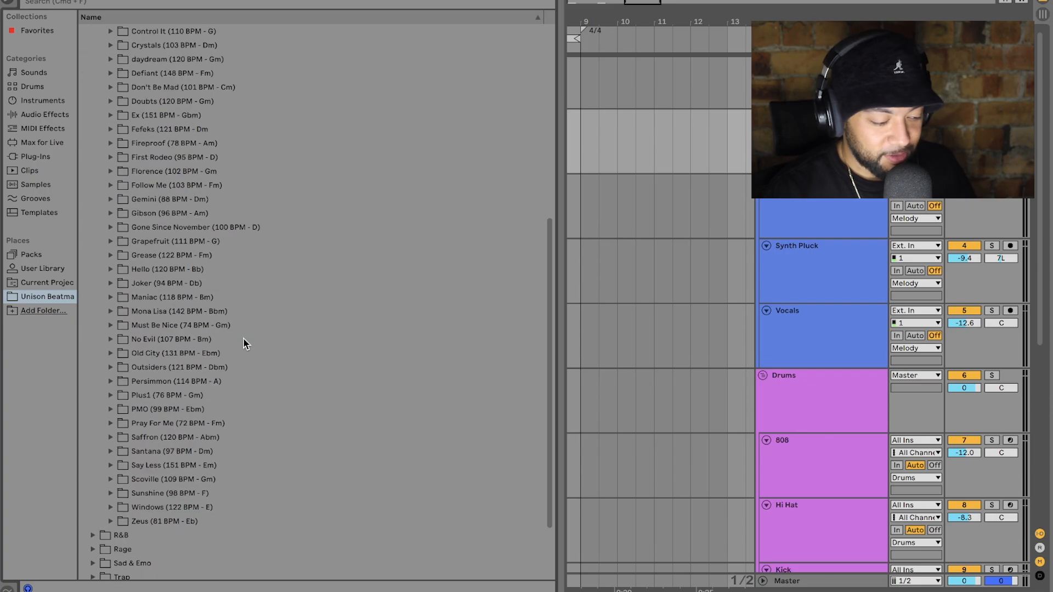
scroll(242, 340, up, 3)
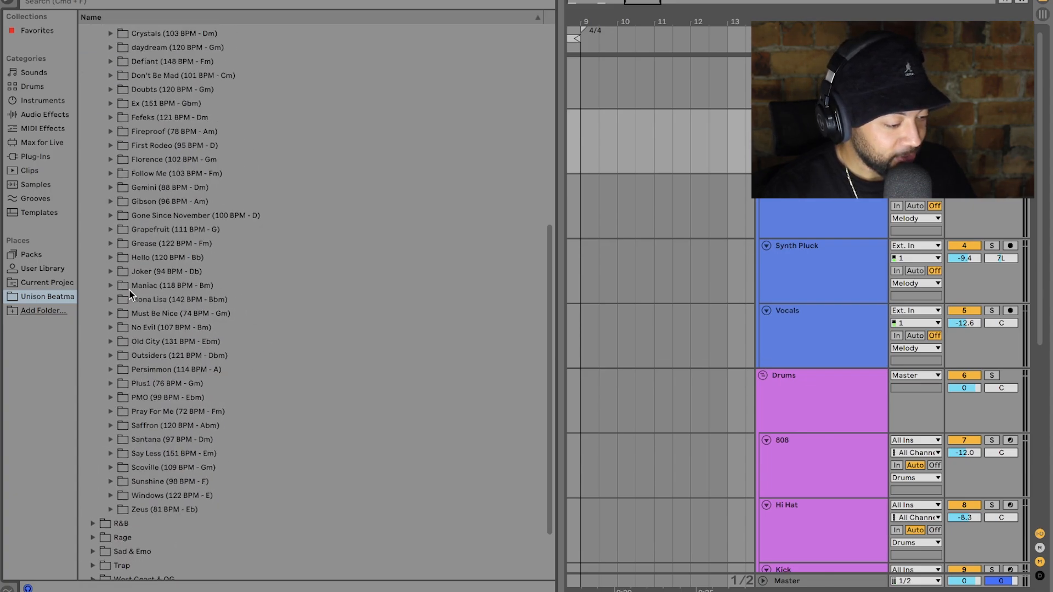
double_click(185, 328)
drag(191, 361, 256, 400)
drag(309, 342, 346, 140)
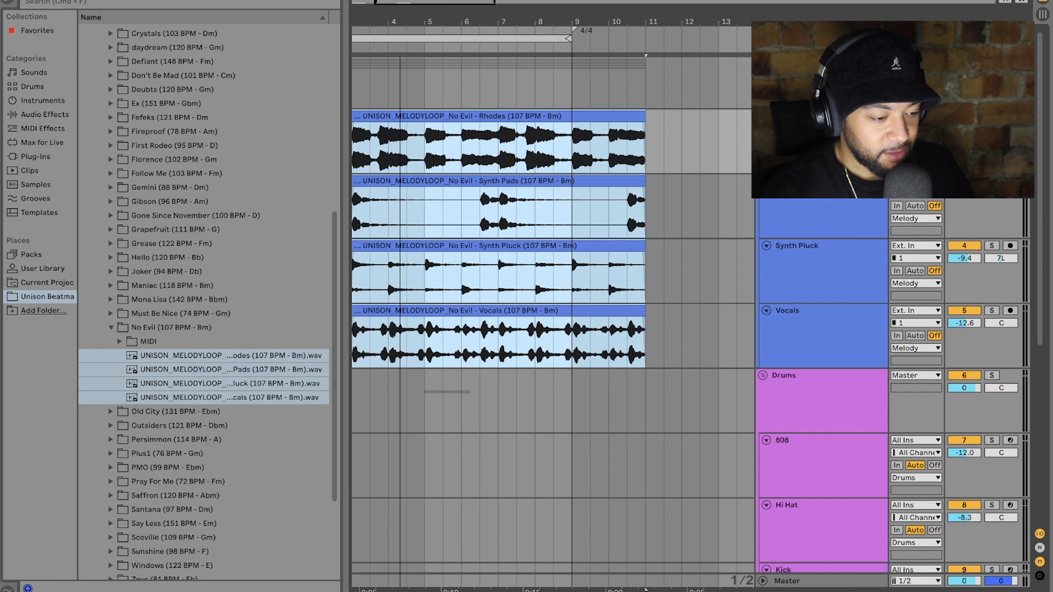
double_click(385, 3)
drag(399, 112, 382, 112)
- Collapse the melody loop folders and list the audio combination loops in the Pop drum loops folder
click(191, 160)
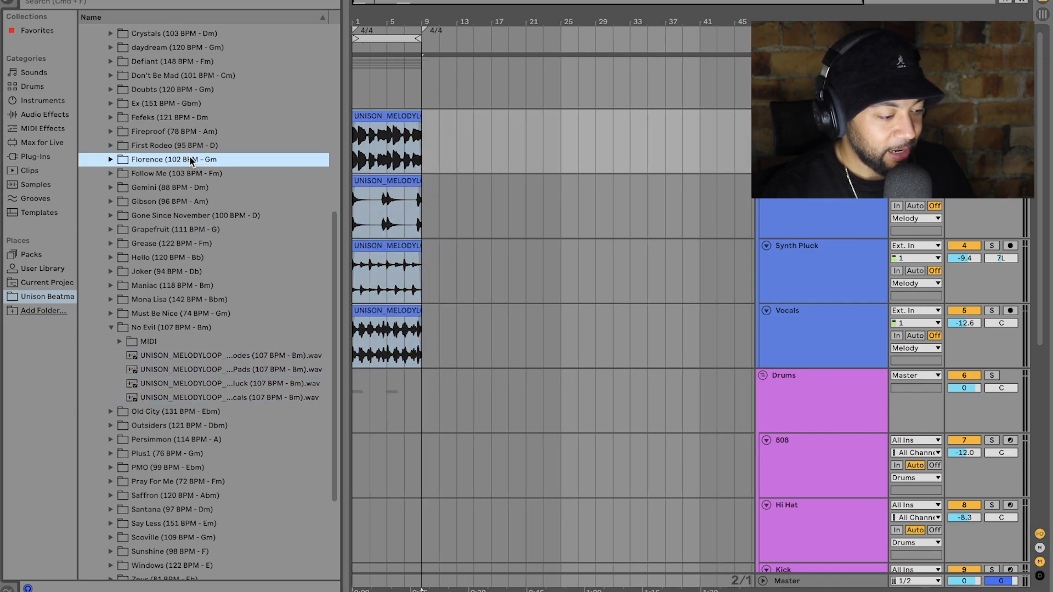
key(Left)
key(Left)
key(Left)
key(Left)
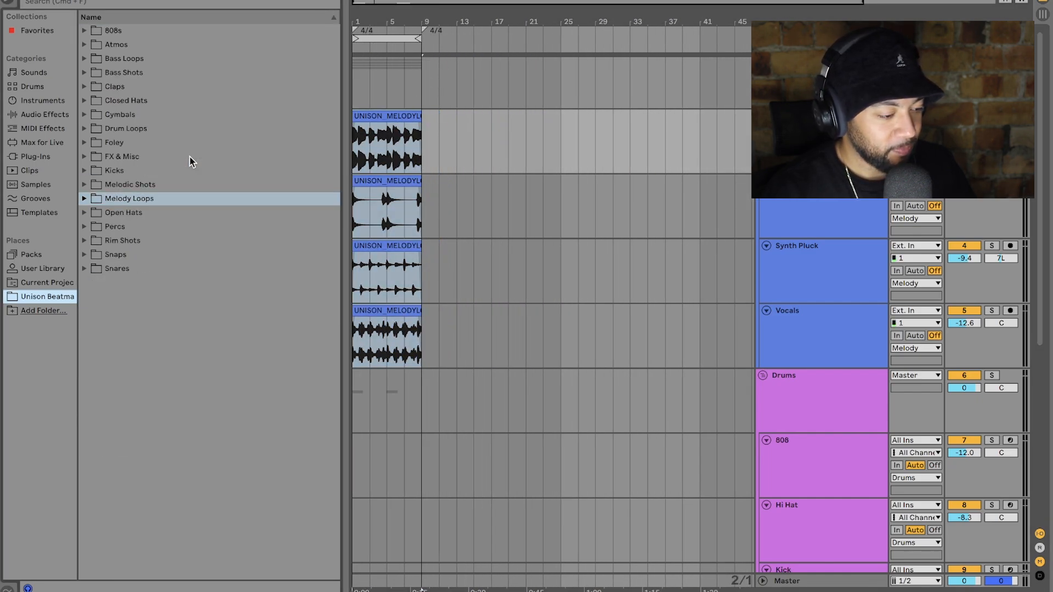
click(109, 131)
click(122, 213)
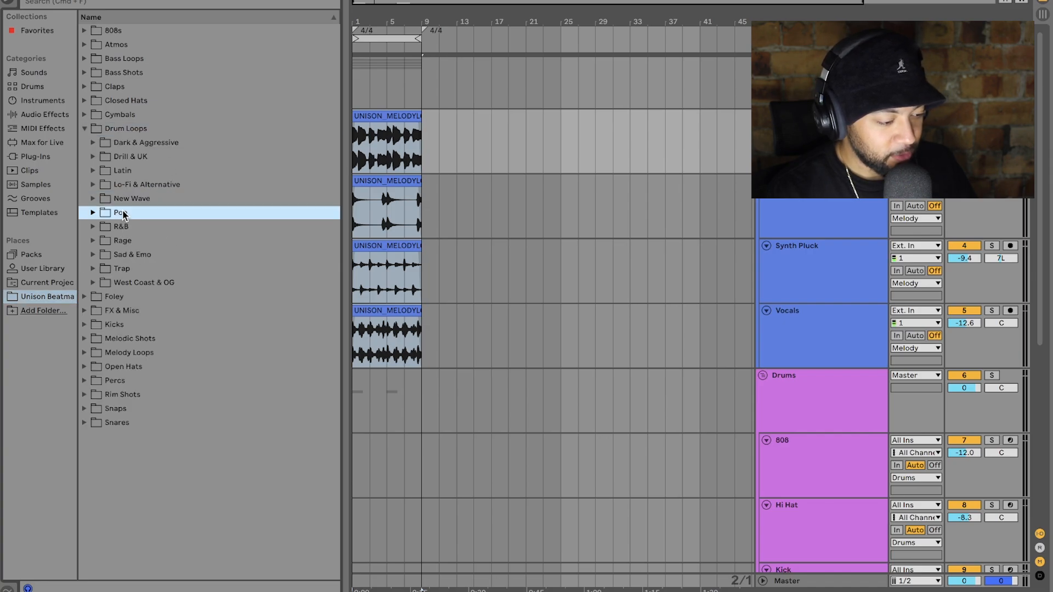
click(159, 227)
click(154, 240)
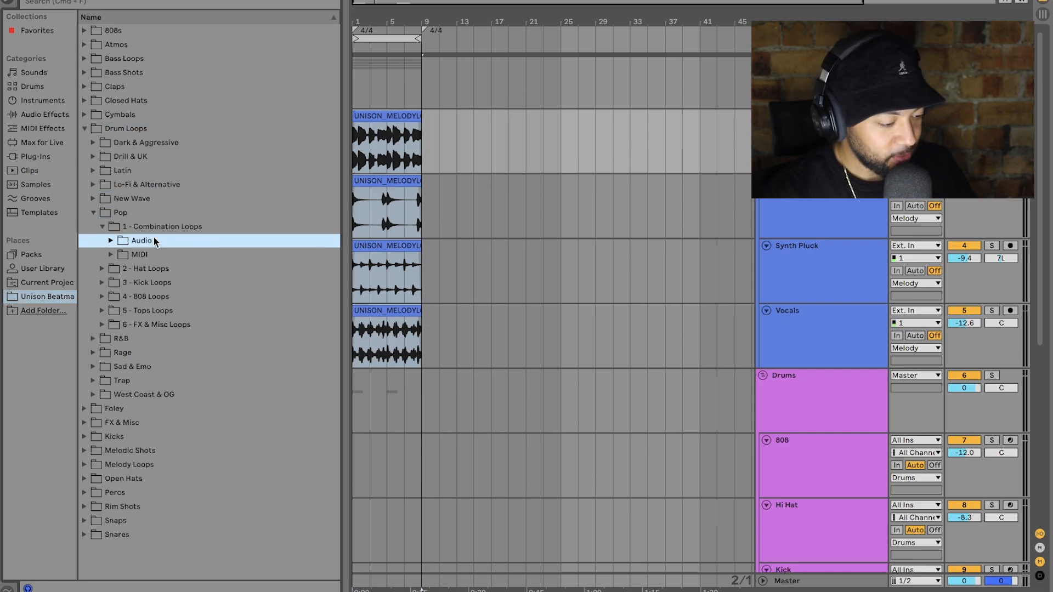
scroll(220, 378, down, 5)
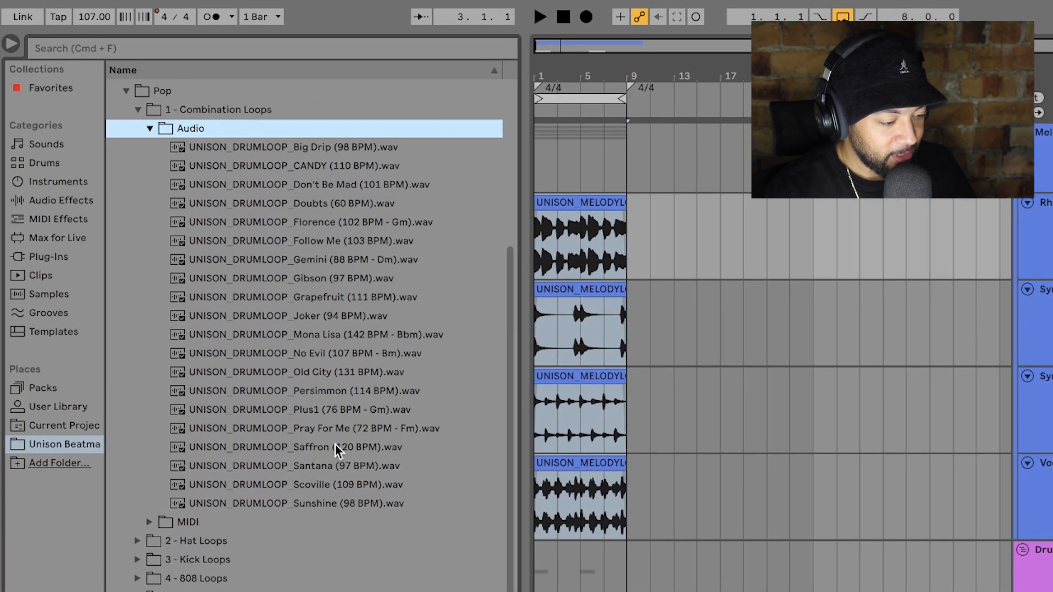
- Audition the Saffron, Florence and No Evil combination drum loops from the Pop audio folder
click(335, 448)
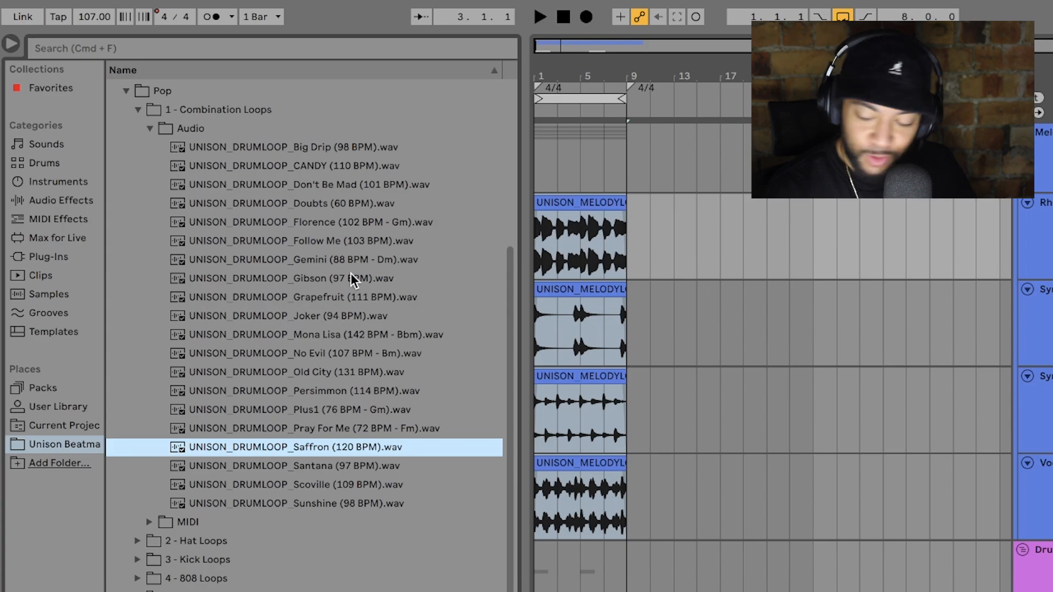
click(363, 222)
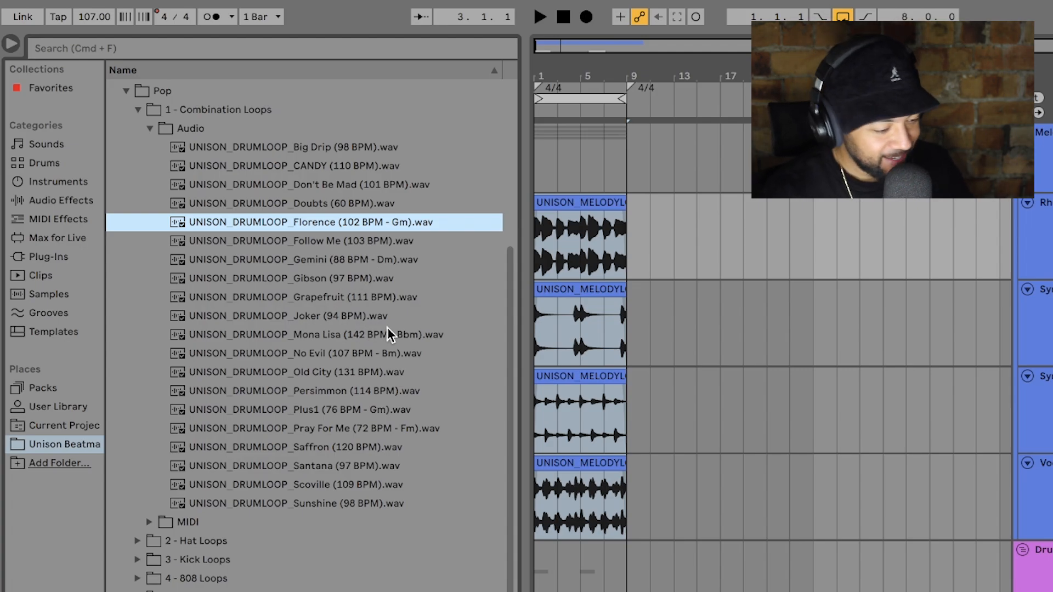
click(362, 353)
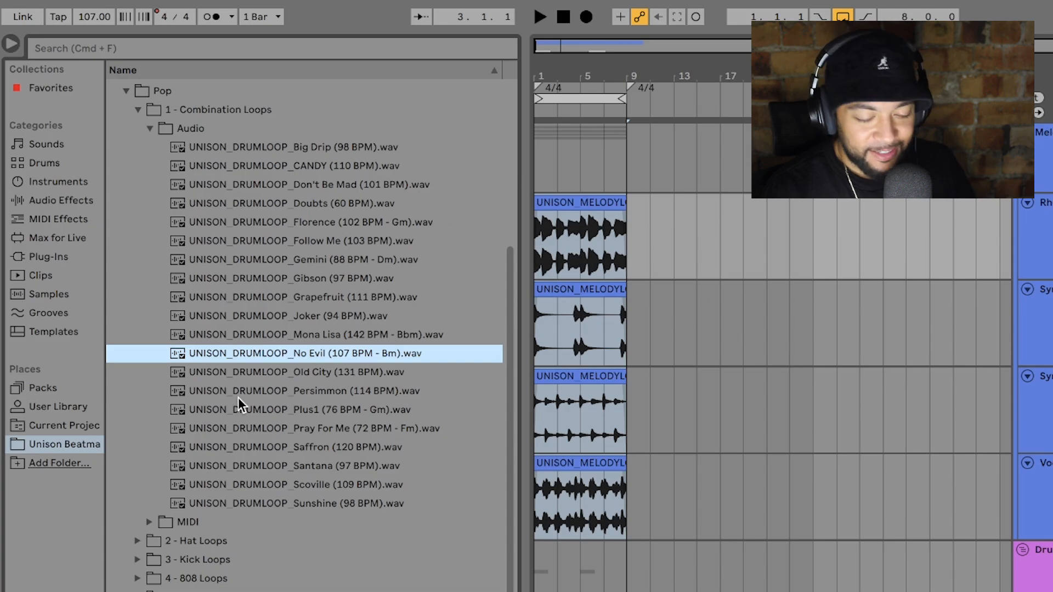
click(570, 500)
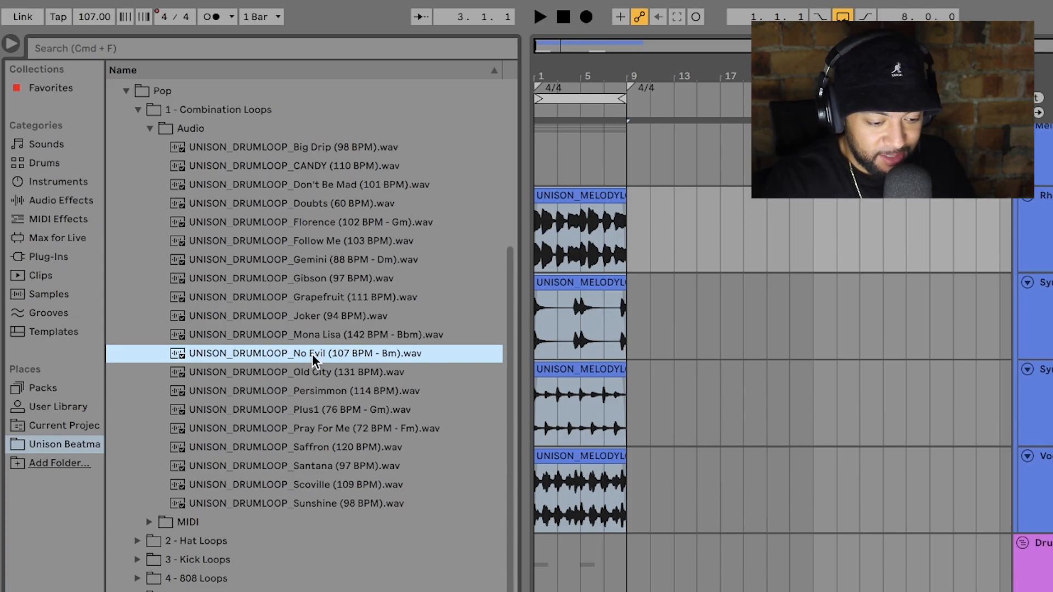
- Collapse the audio combination loops and list the MIDI drum files in the Pop No Evil (107 BPM) folder
key(Left)
key(Left)
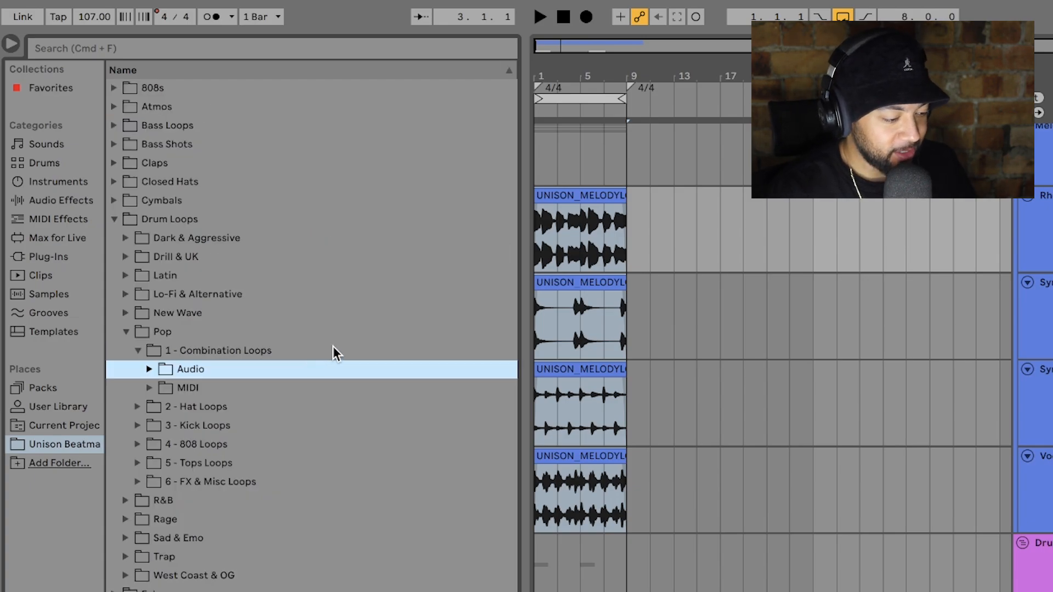
click(178, 390)
key(Right)
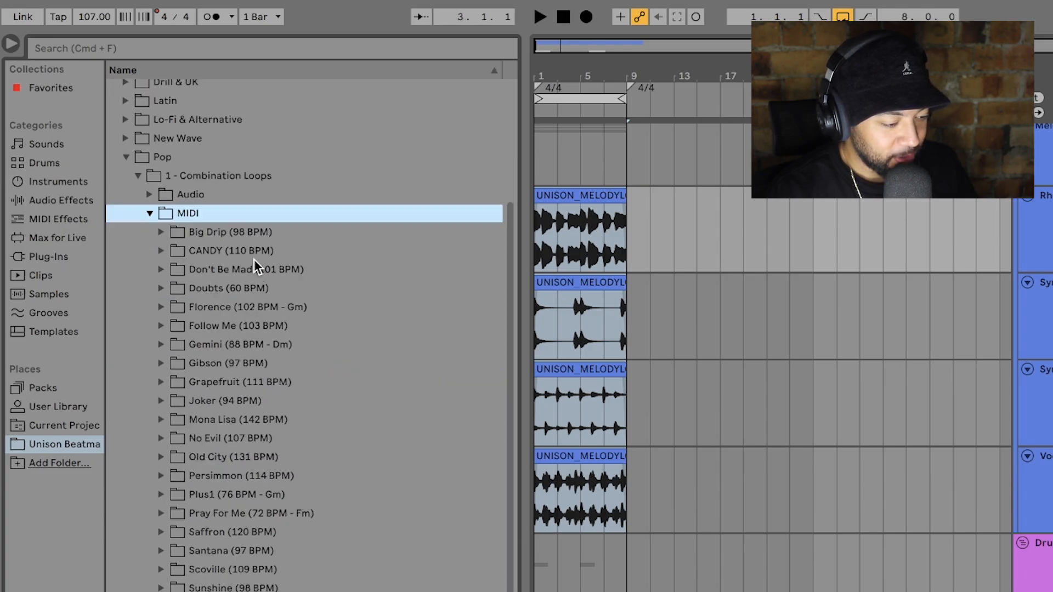
click(238, 437)
key(Right)
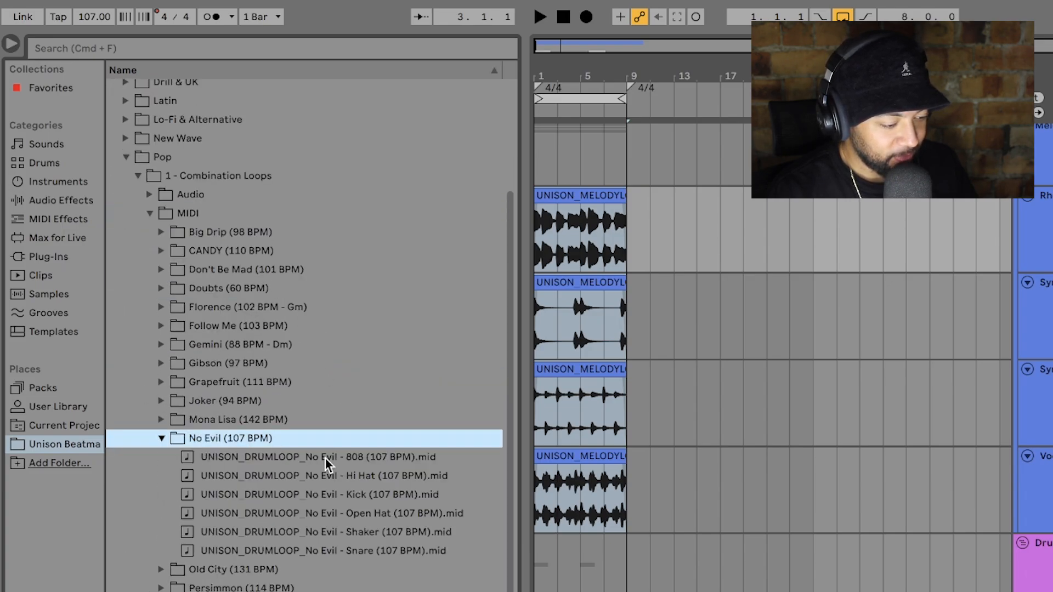
- Place all six No Evil MIDI files on the drum tracks from bar 1, starting at the 808 track, importing their tempo and time signature, and play them
click(325, 456)
shift+click(334, 551)
mouse_move(334, 455)
mouse_down()
mouse_move(616, 540)
mouse_move(540, 463)
mouse_move(545, 384)
mouse_move(558, 373)
mouse_up()
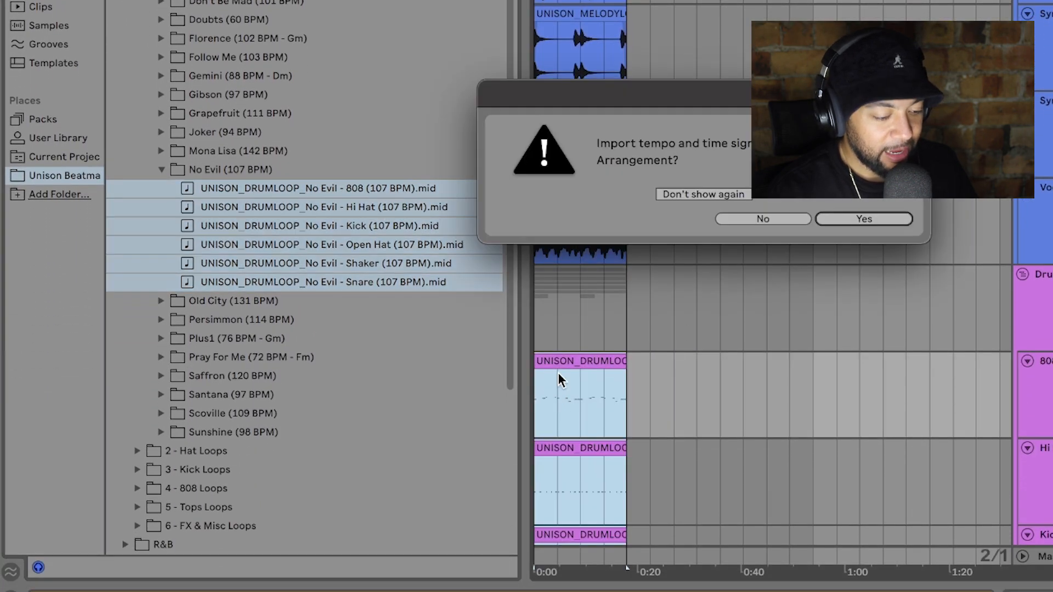
click(890, 221)
key(space)
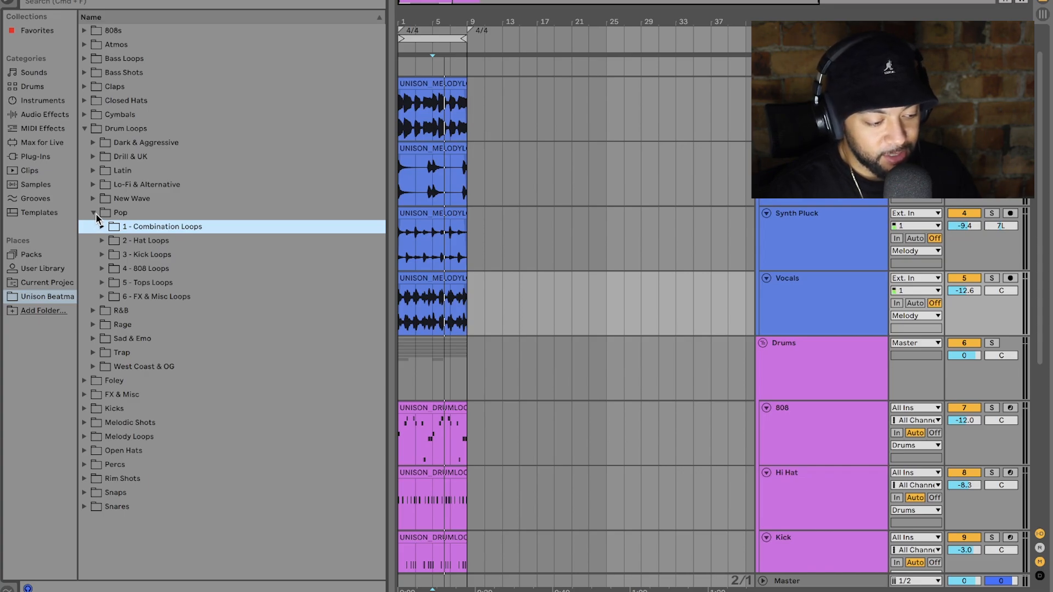
- Collapse the Pop drum loops folder and list the Pop audio loops under Melody Loops
click(94, 214)
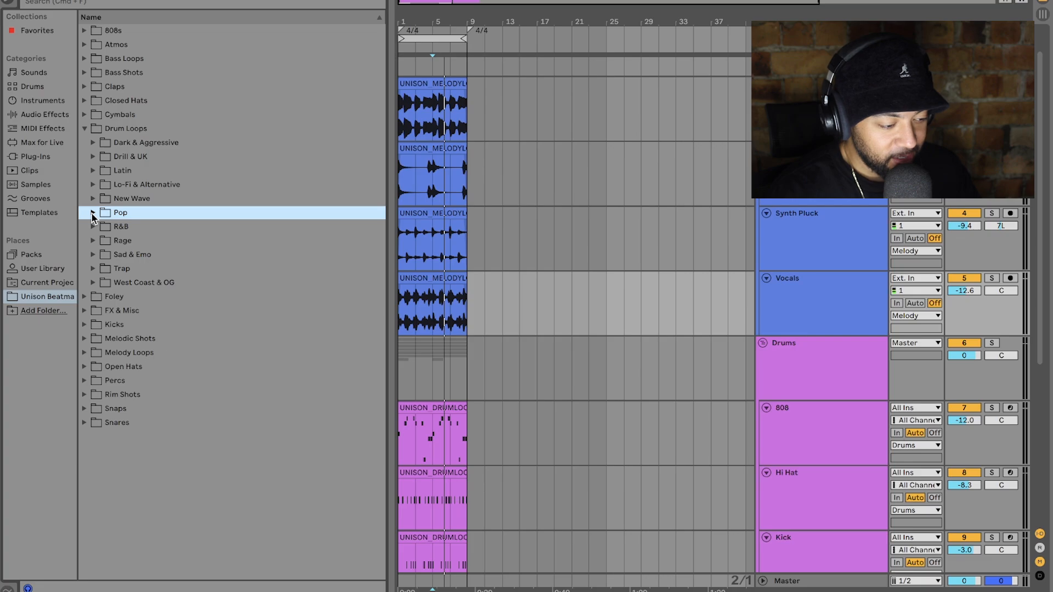
click(94, 214)
click(93, 214)
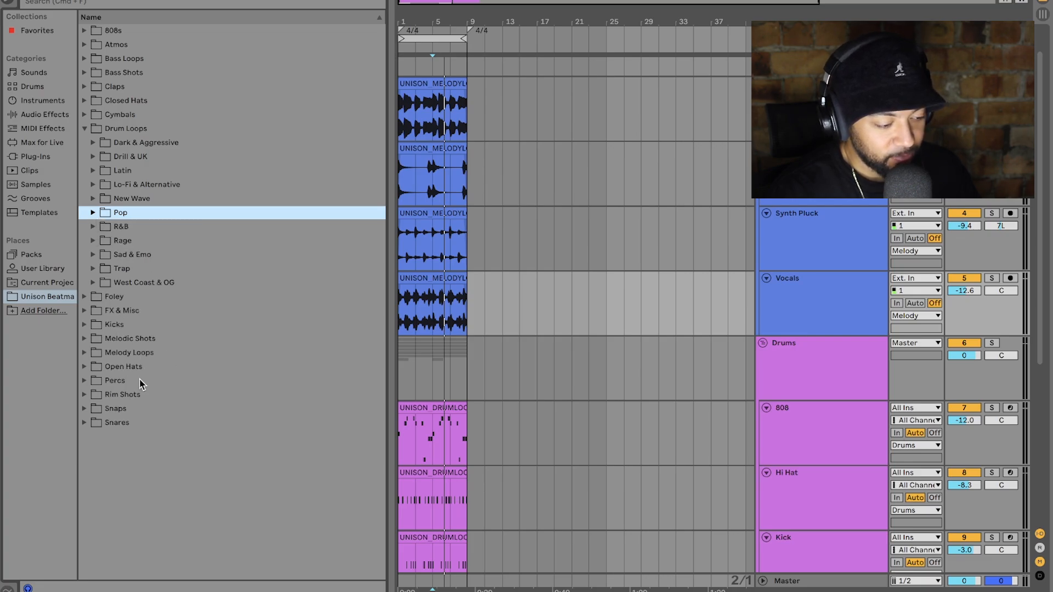
click(95, 354)
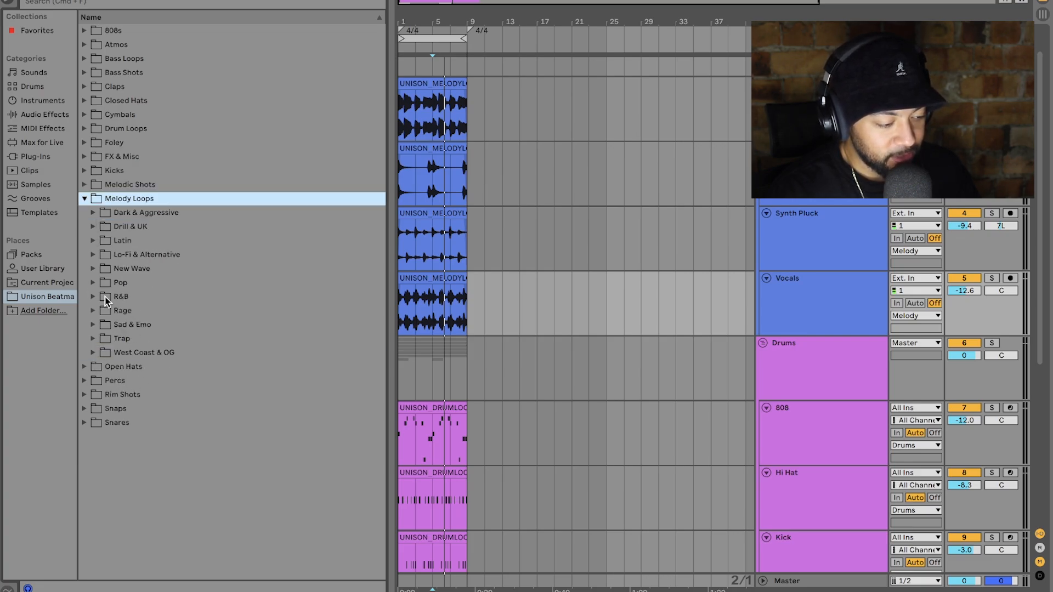
click(114, 284)
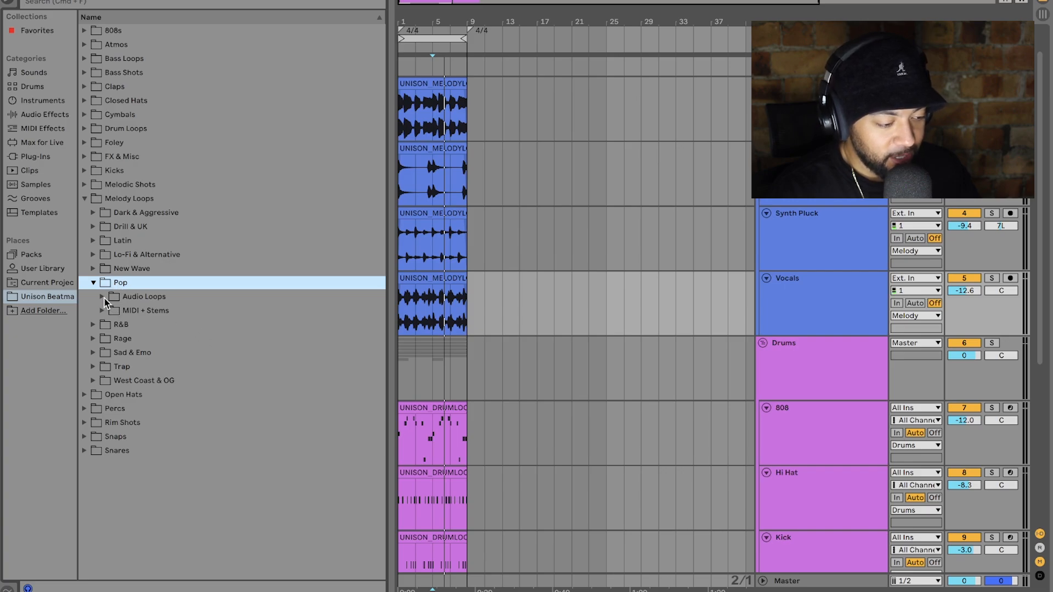
click(103, 297)
- Deactivate the four No Evil melody clips and the 808 clip, and place the playback start at bar 5
drag(465, 328, 400, 113)
key(0)
scroll(457, 328, down, 5)
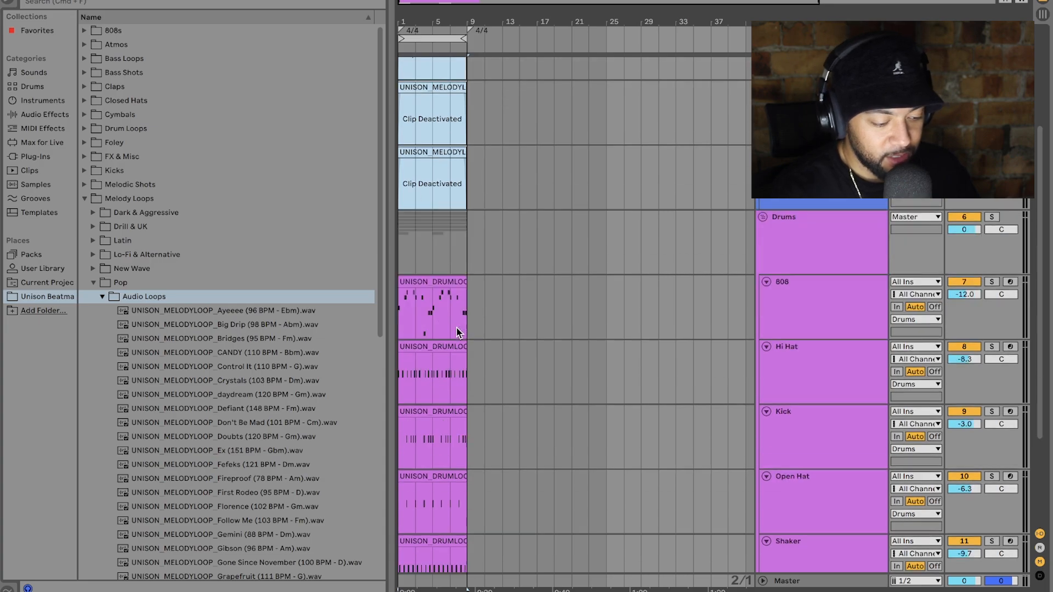
click(439, 167)
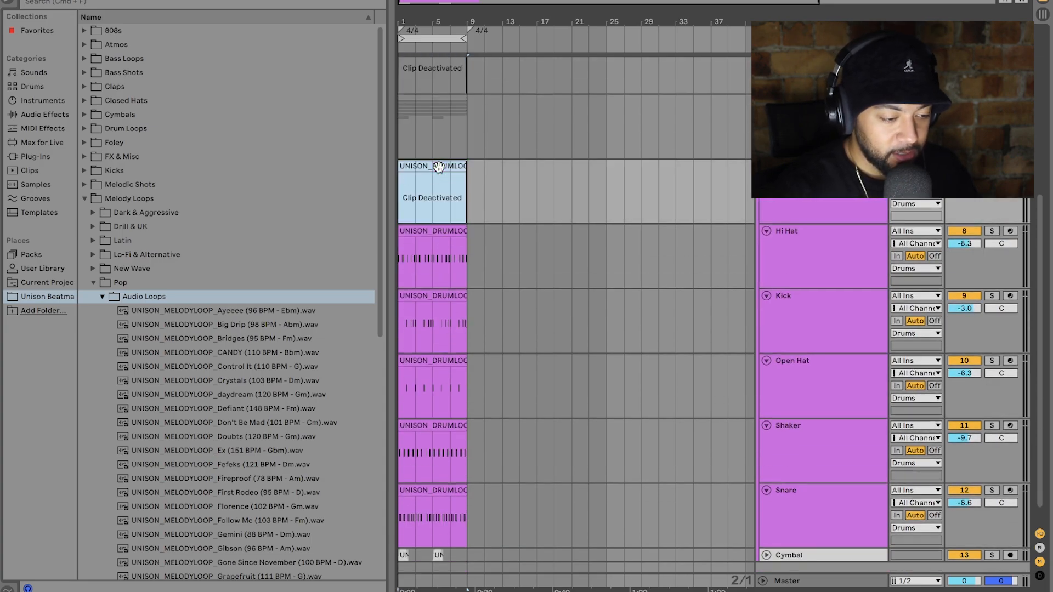
click(430, 259)
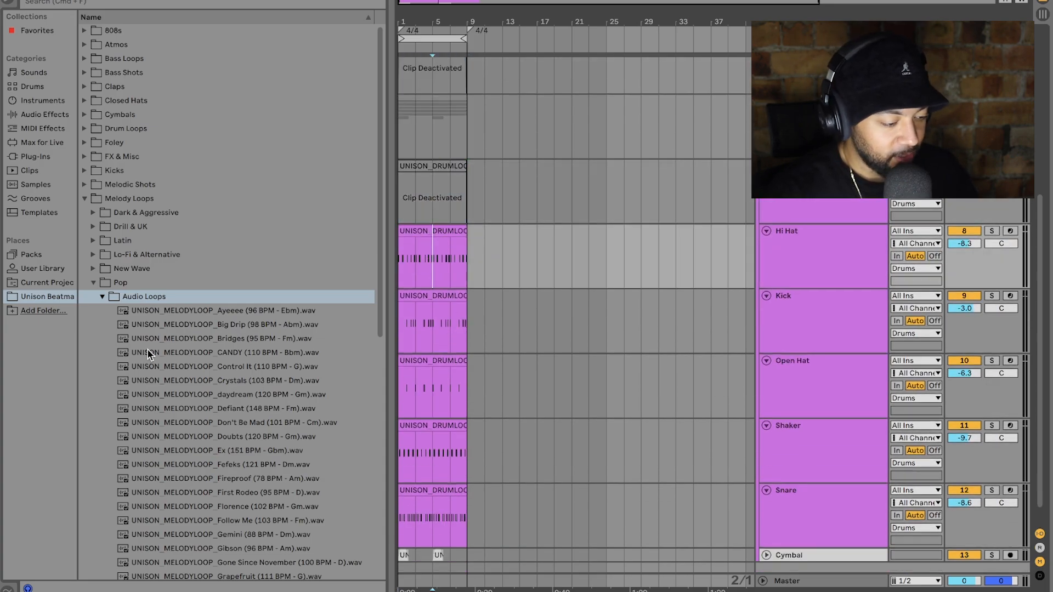
- Audition the Florence, Grease and Grapefruit melody loops against the remaining drums
scroll(252, 379, down, 3)
click(230, 381)
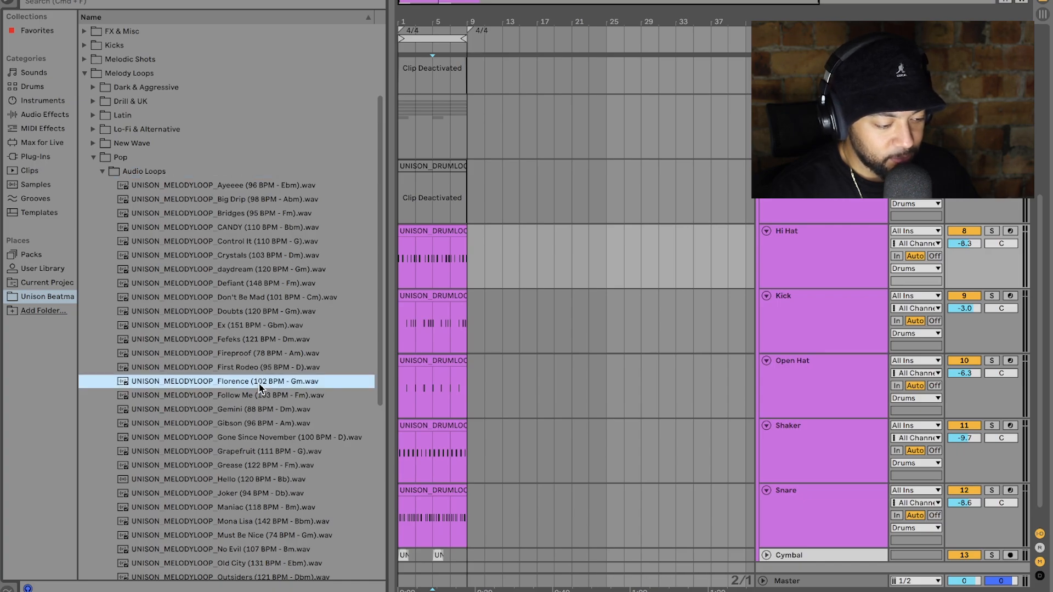
click(260, 468)
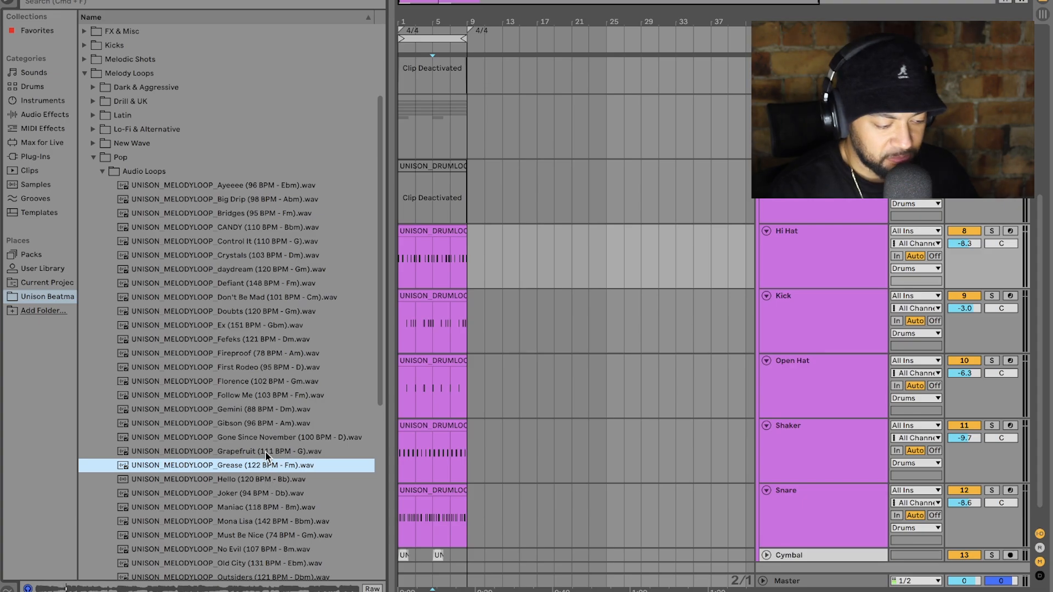
click(265, 452)
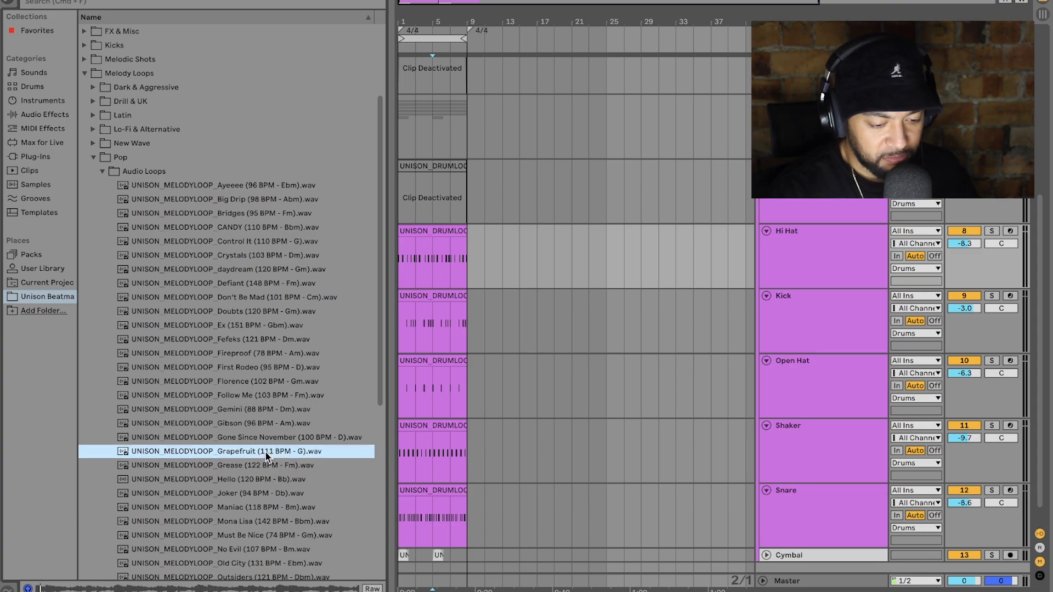
scroll(290, 359, down, 1)
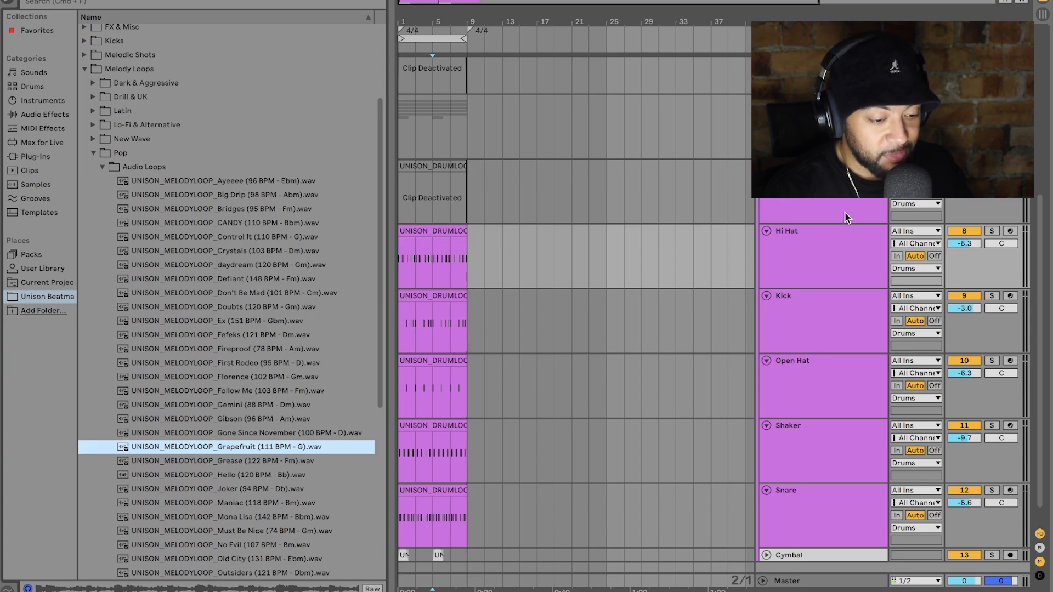
- Insert an audio track below Vocals and place the Grapefruit (111 BPM - G) melody loop on it at bar 5
scroll(736, 205, up, 5)
click(815, 257)
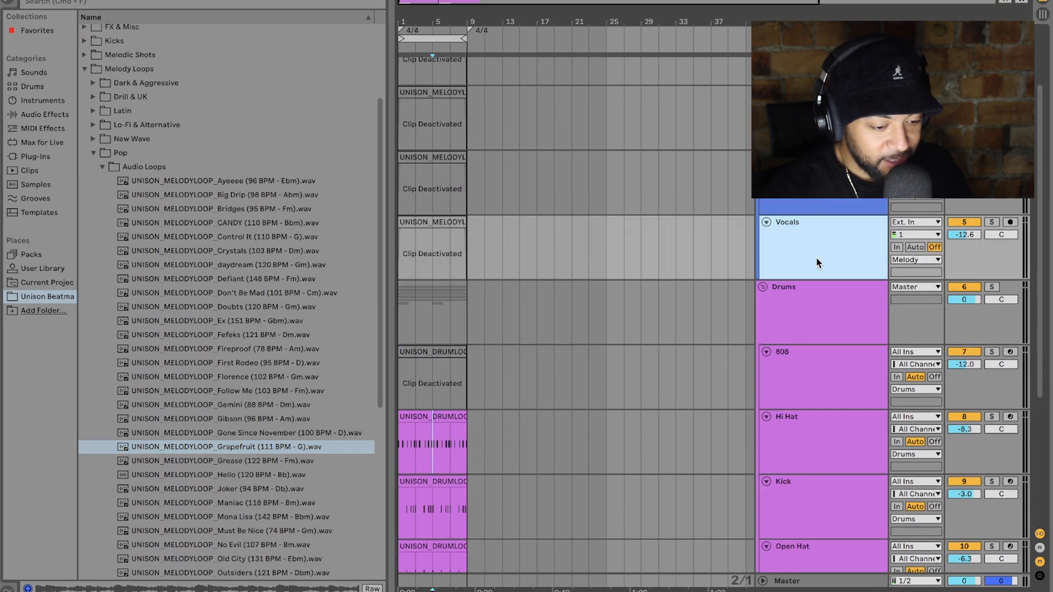
key(super+t)
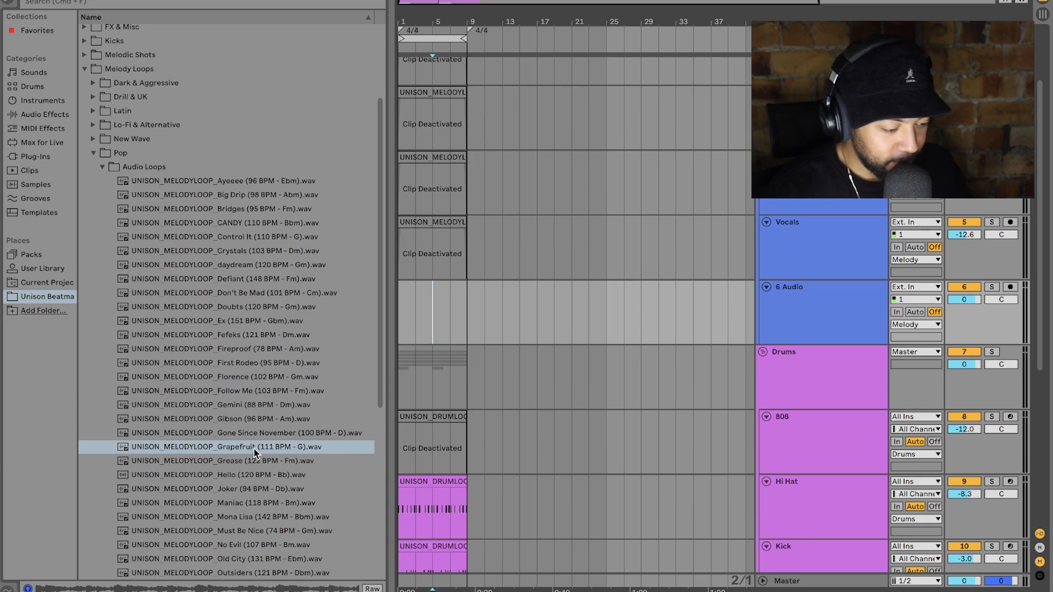
drag(254, 453, 433, 314)
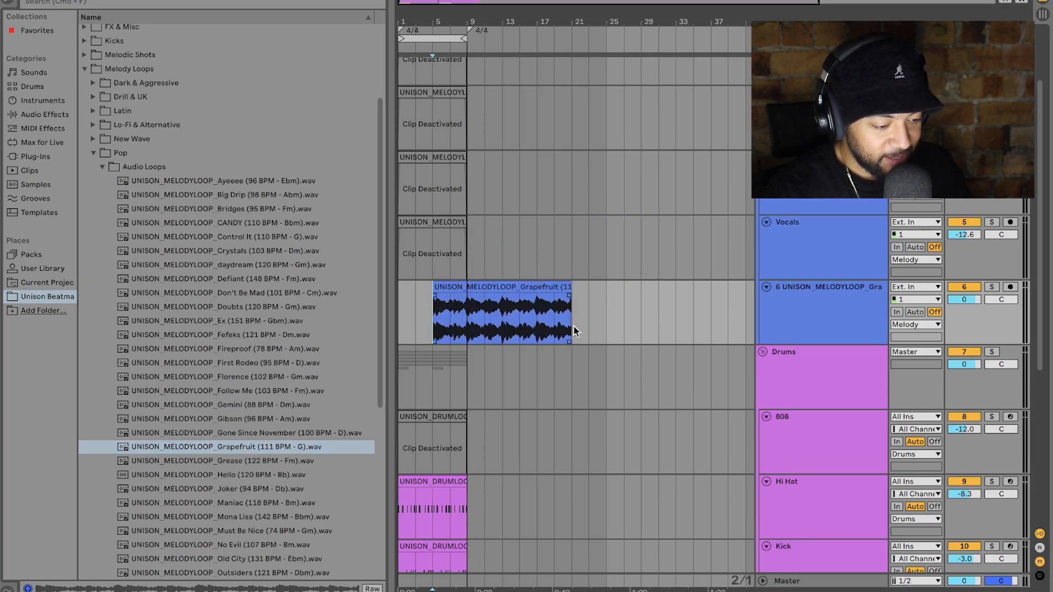
- Trim the Grapefruit clip to end after bar 8 and lower its track volume to -11.0 dB during playback
drag(571, 288, 459, 282)
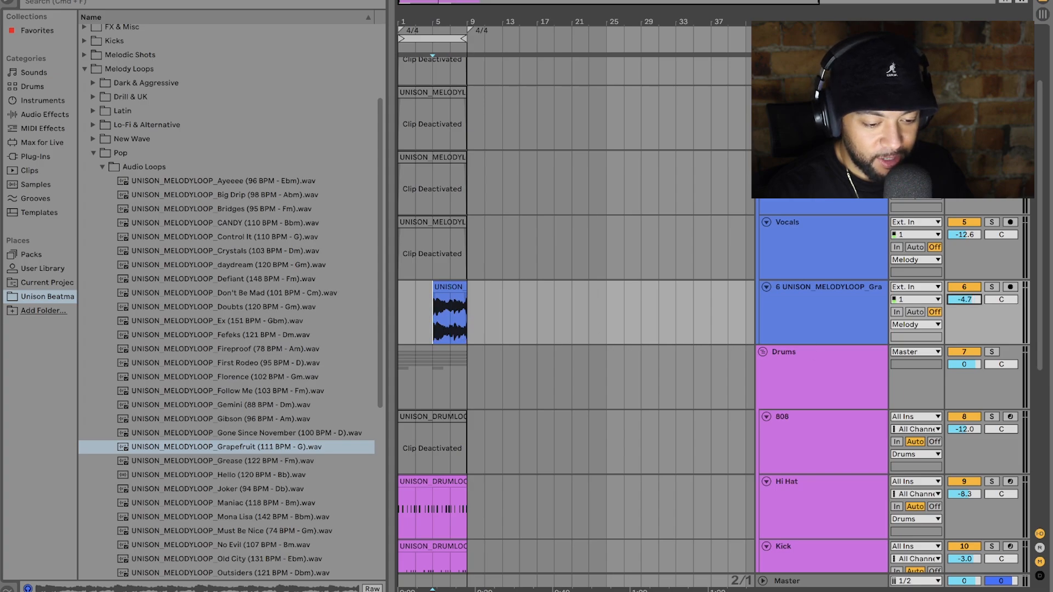
key(space)
drag(969, 301, 969, 318)
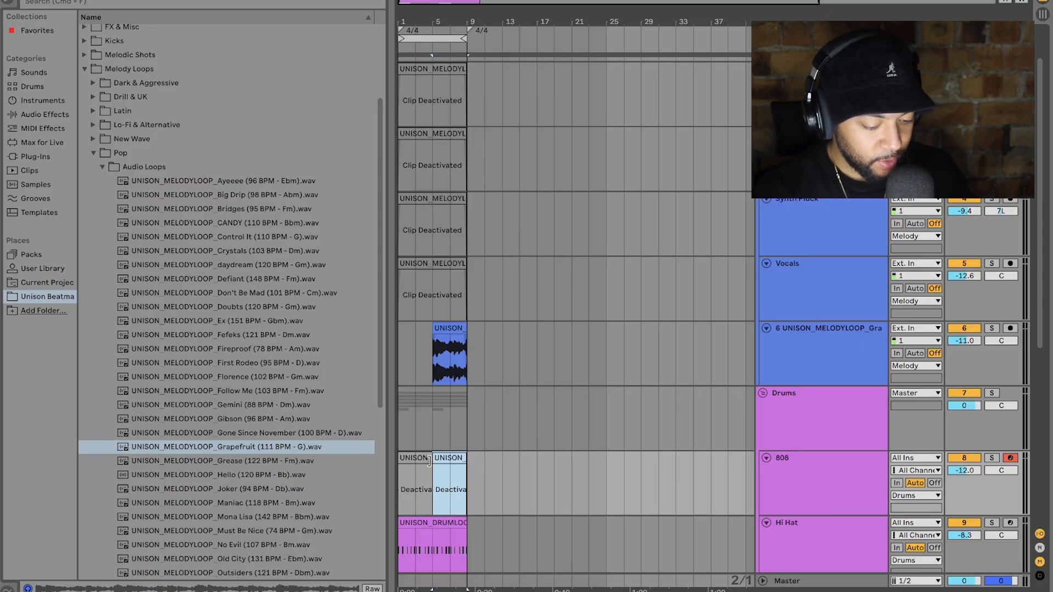
- Reactivate the 808 clip as two halves split at bar 5 and open the second half's notes for editing
click(413, 460)
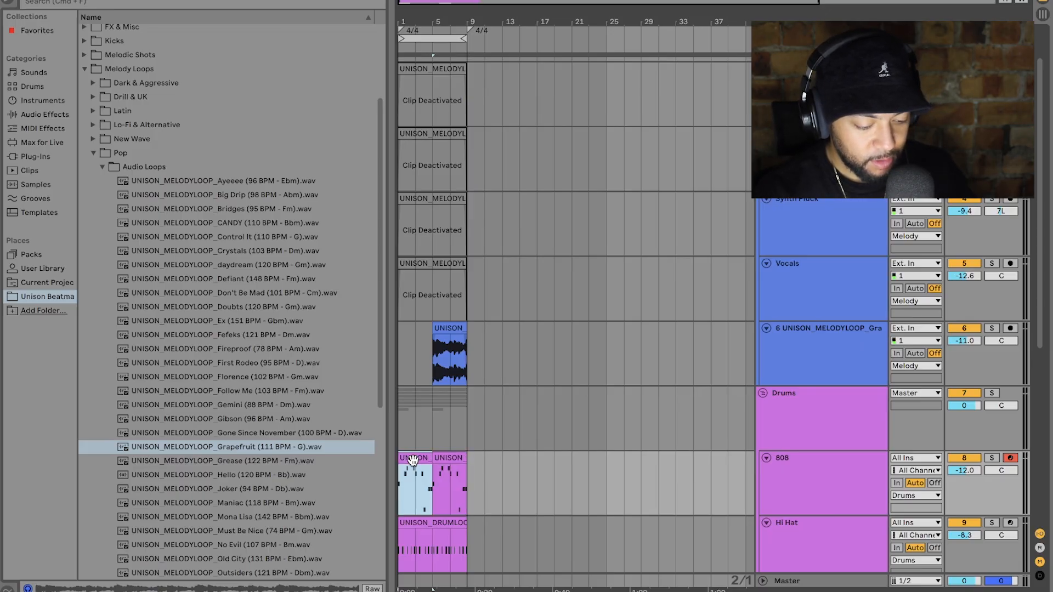
double_click(442, 459)
drag(455, 458, 464, 180)
scroll(471, 351, up, 5)
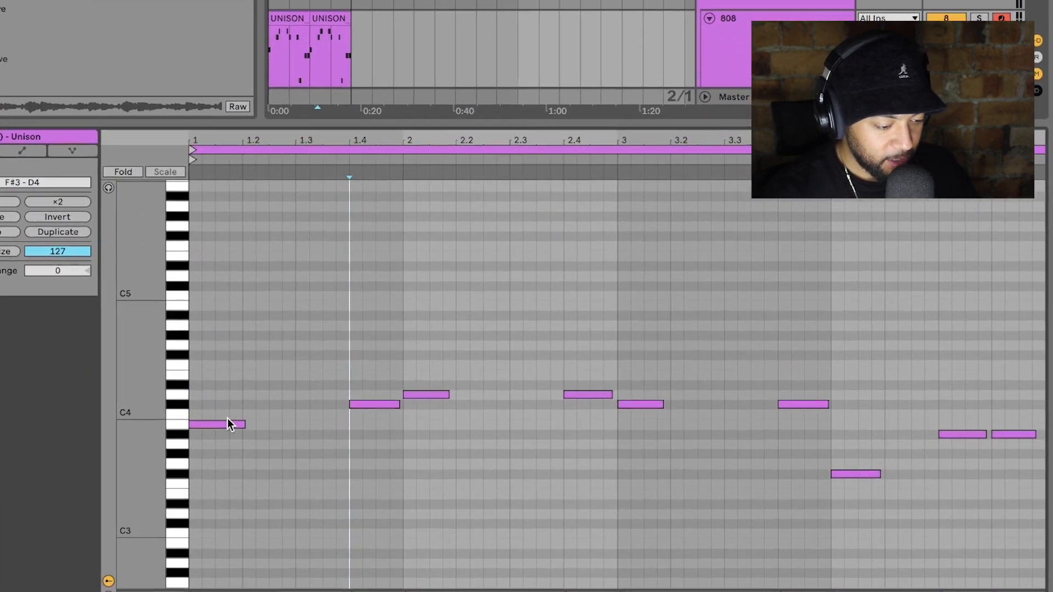
- Raise the first note of the second 808 clip to G4 and its second note to F4, checking them in playback
key(space)
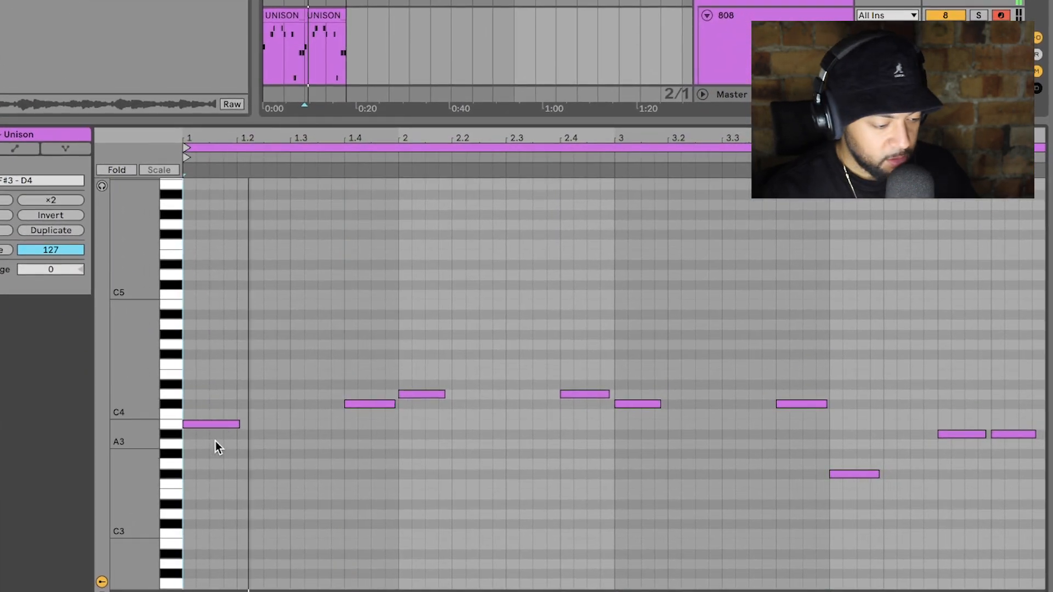
click(213, 425)
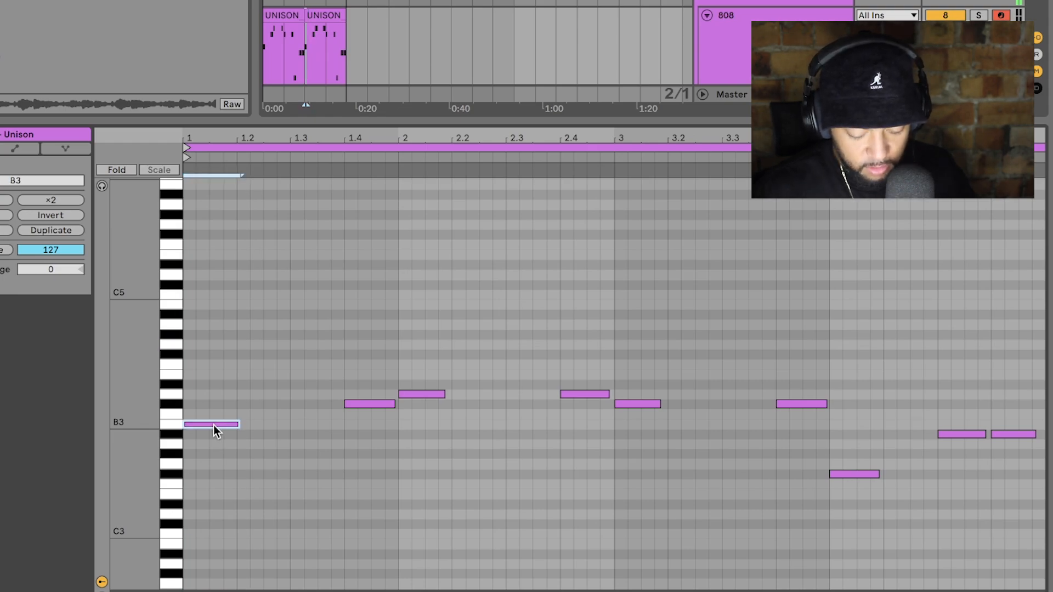
key(Up)
drag(219, 414, 219, 347)
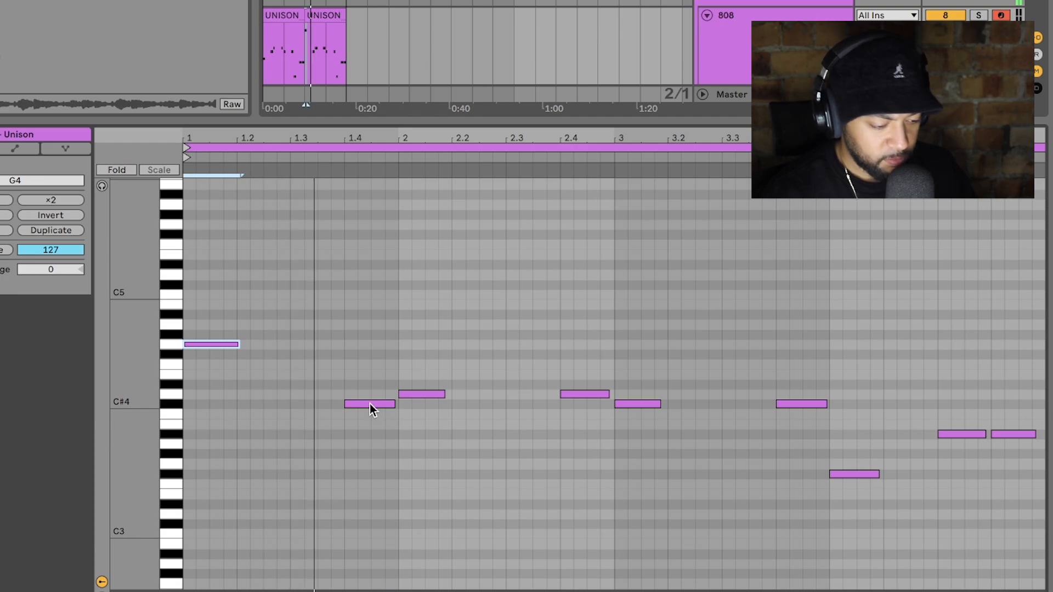
drag(369, 403, 403, 375)
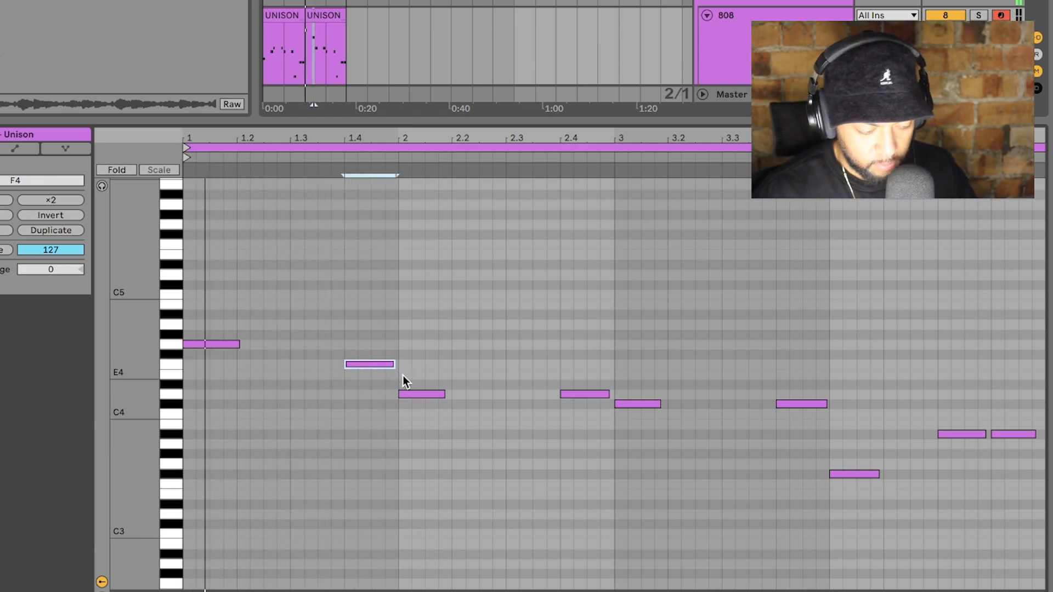
key(space)
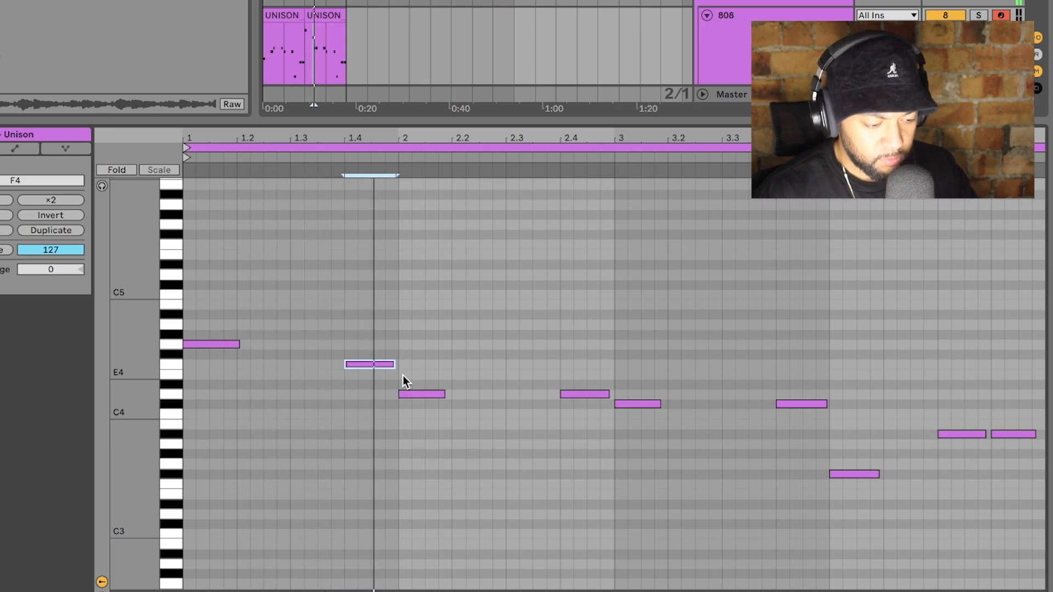
- Raise the 808 note at beat 2 to D#4, play the clip, and delete the note at 2.4
click(423, 405)
drag(423, 395, 419, 386)
click(191, 386)
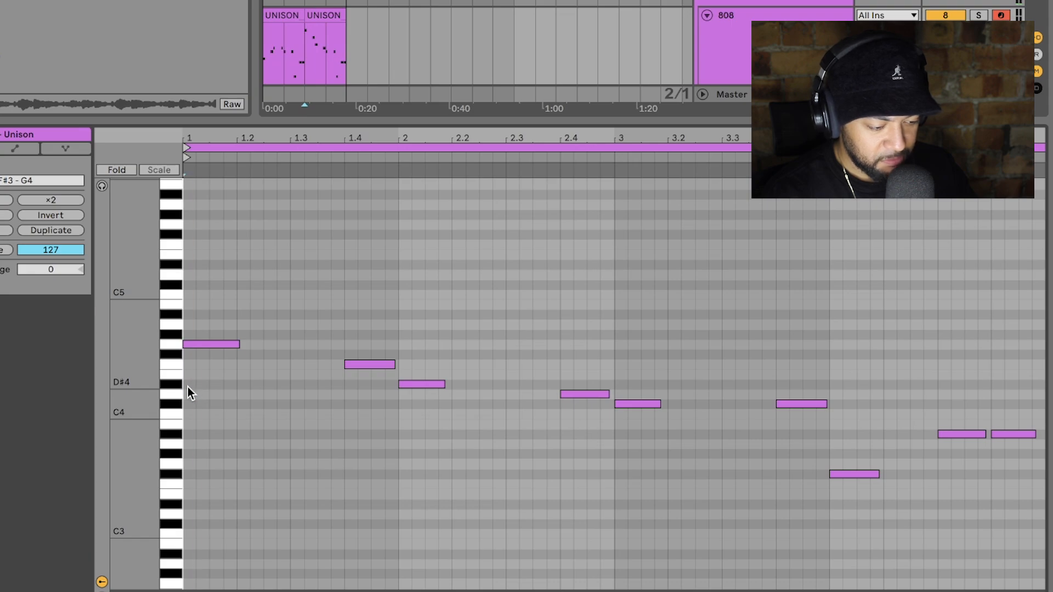
key(space)
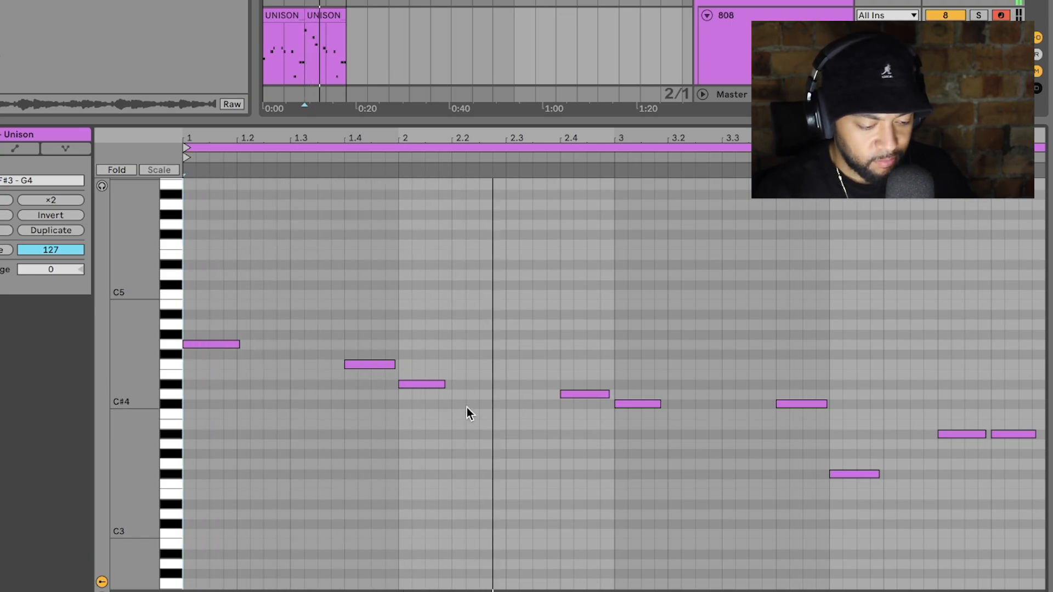
click(577, 394)
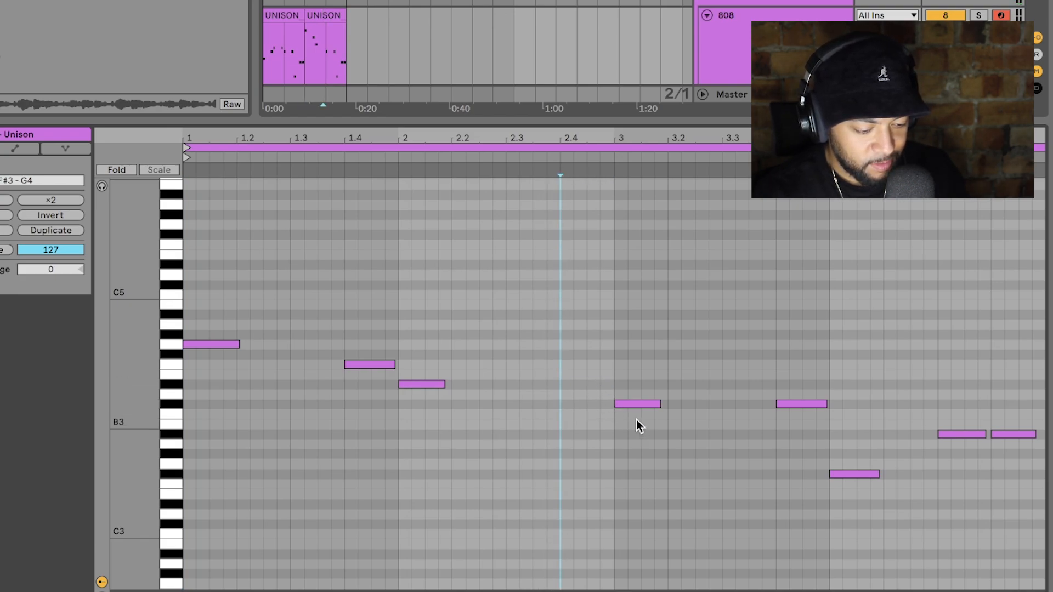
- Raise the 808 notes at bar 3, 3.4 and bar 4 to D#4, F4 and G4, checking them in playback
drag(636, 406, 634, 382)
key(space)
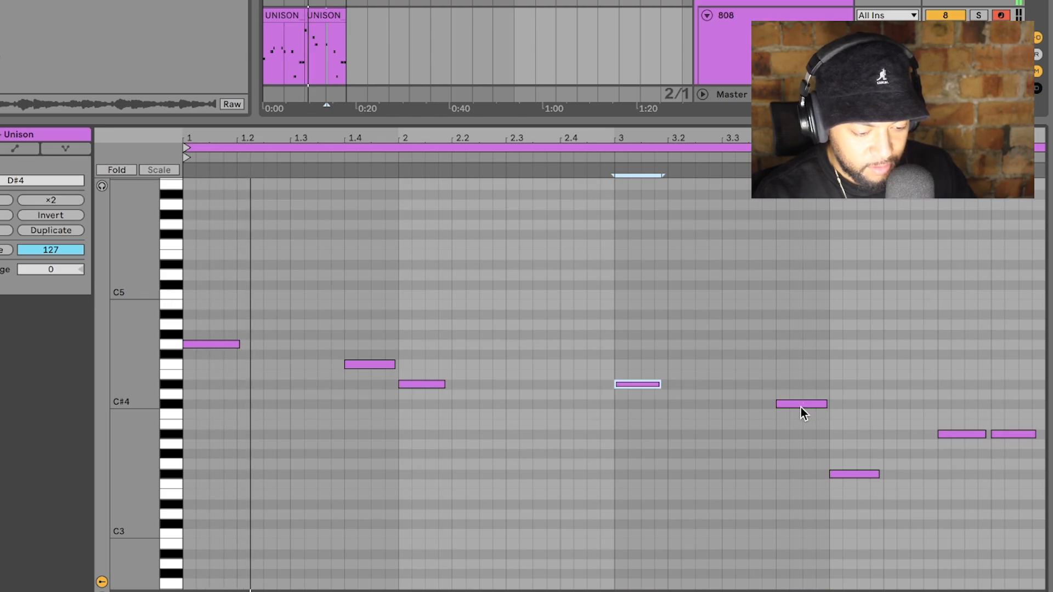
drag(800, 407, 807, 370)
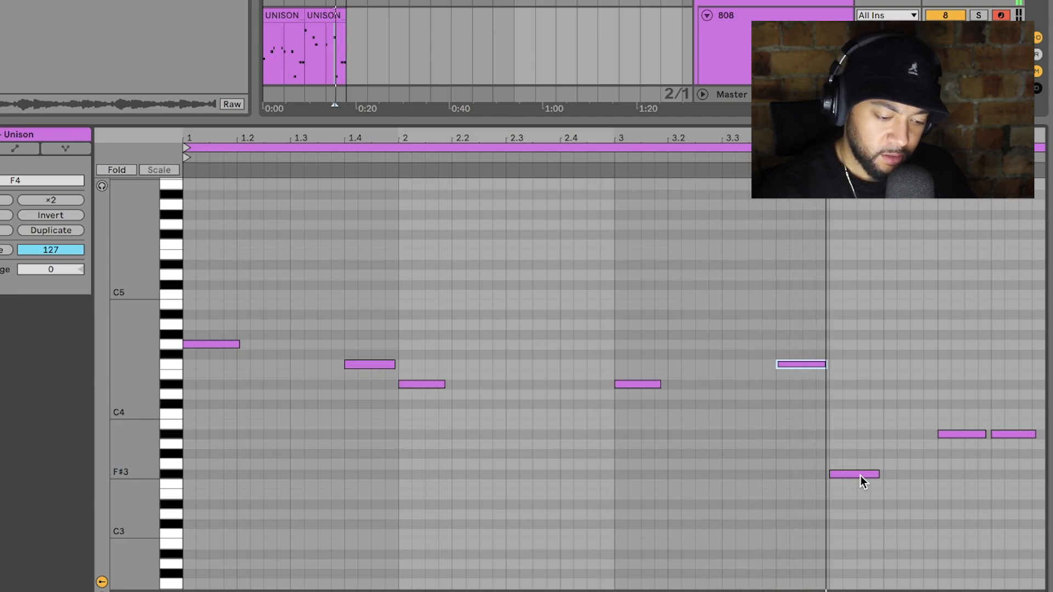
drag(860, 475, 861, 362)
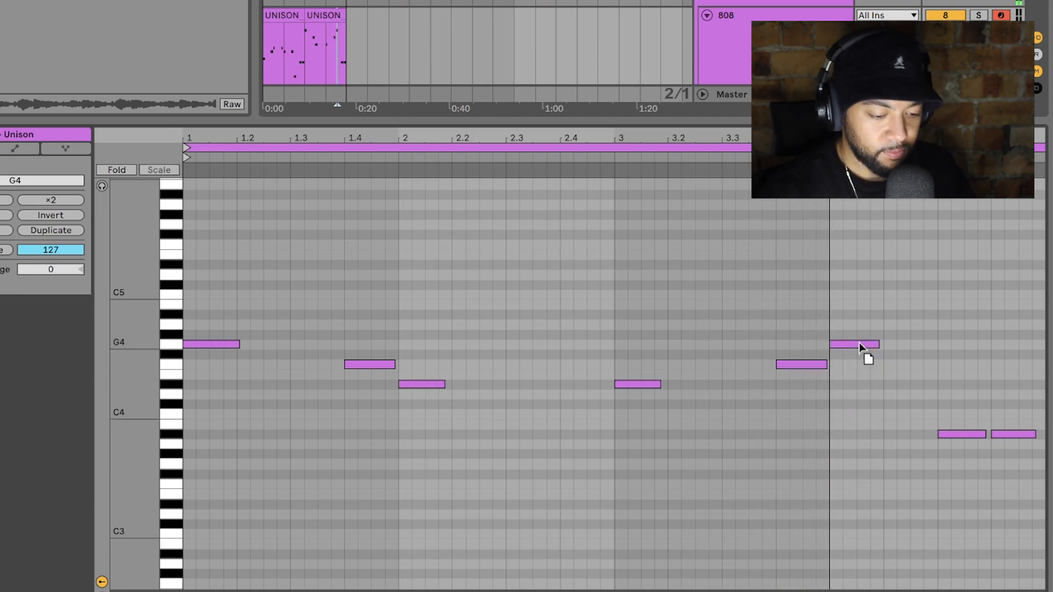
- Raise the last two notes of the fourth 808 bar to G4, then an octave higher to G5
click(945, 408)
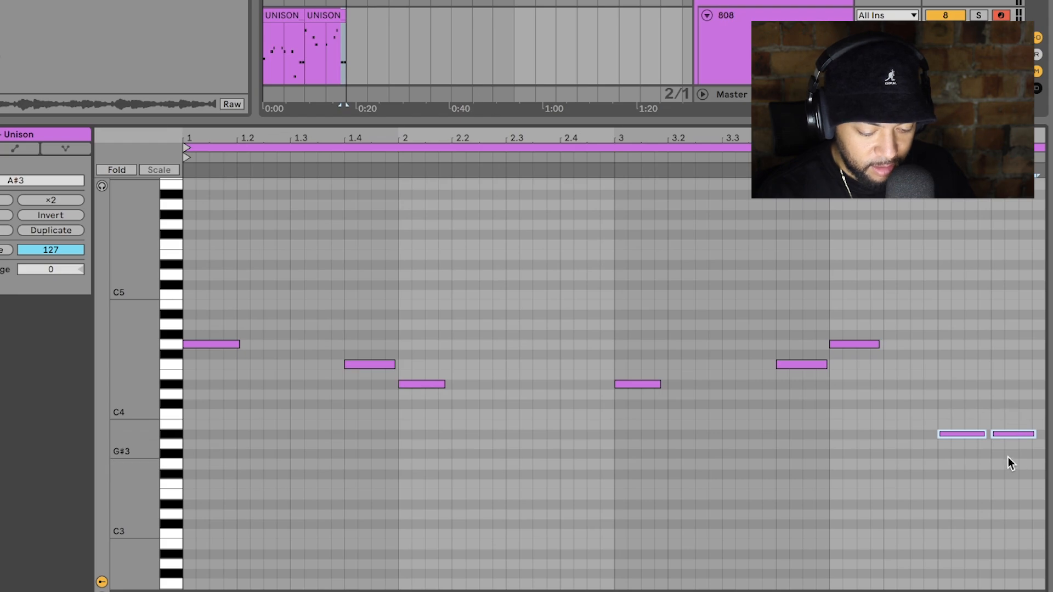
key(shift+Up)
key(Down)
key(Down)
key(Down)
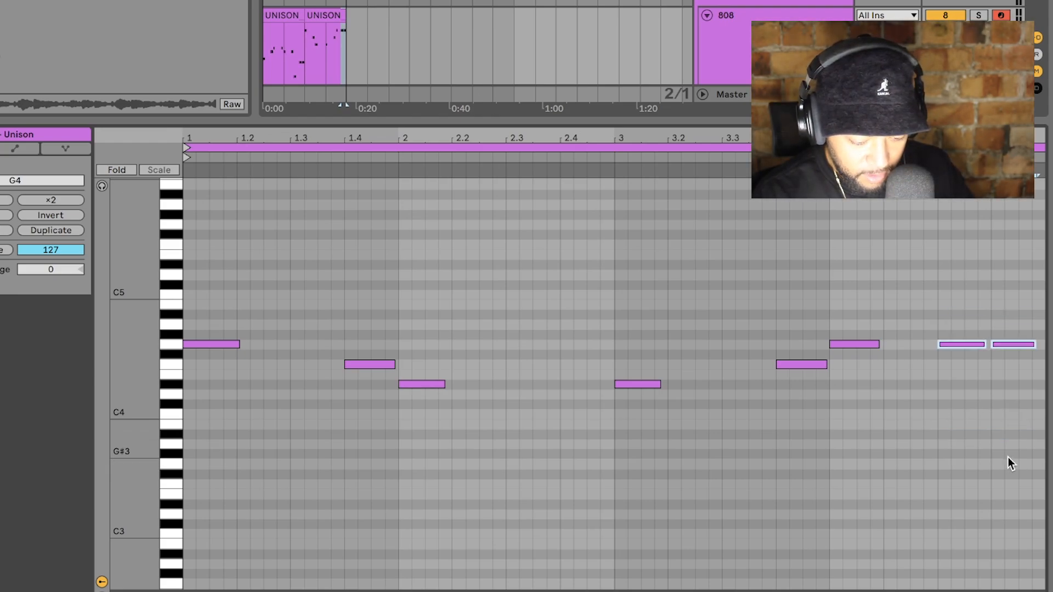
key(shift+Up)
click(964, 291)
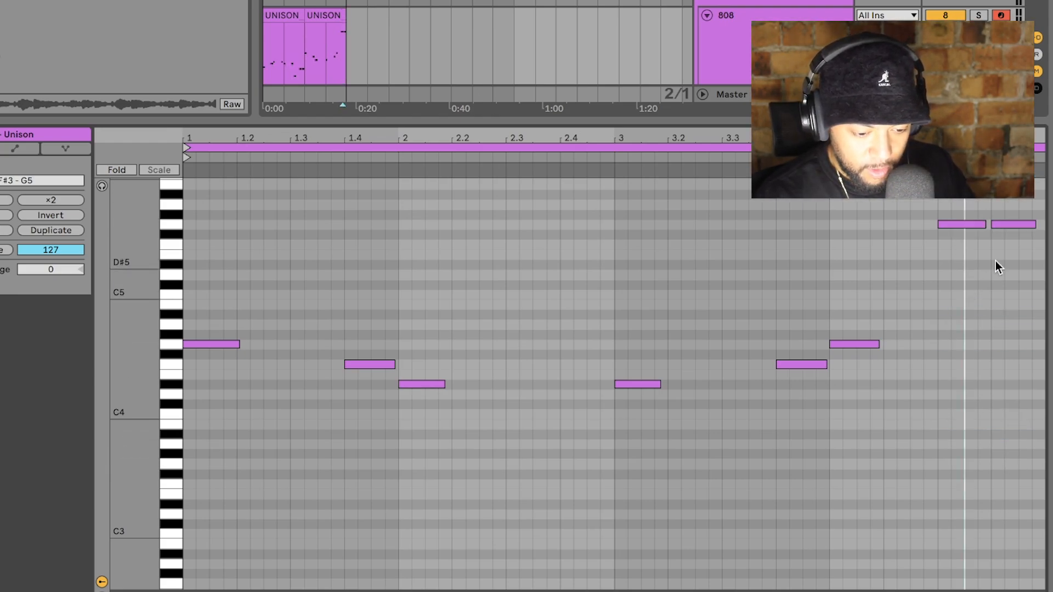
- Shorten the first G5 note, add a short note in the gap after it, and lower the new note and the last note to G4
drag(981, 220, 959, 222)
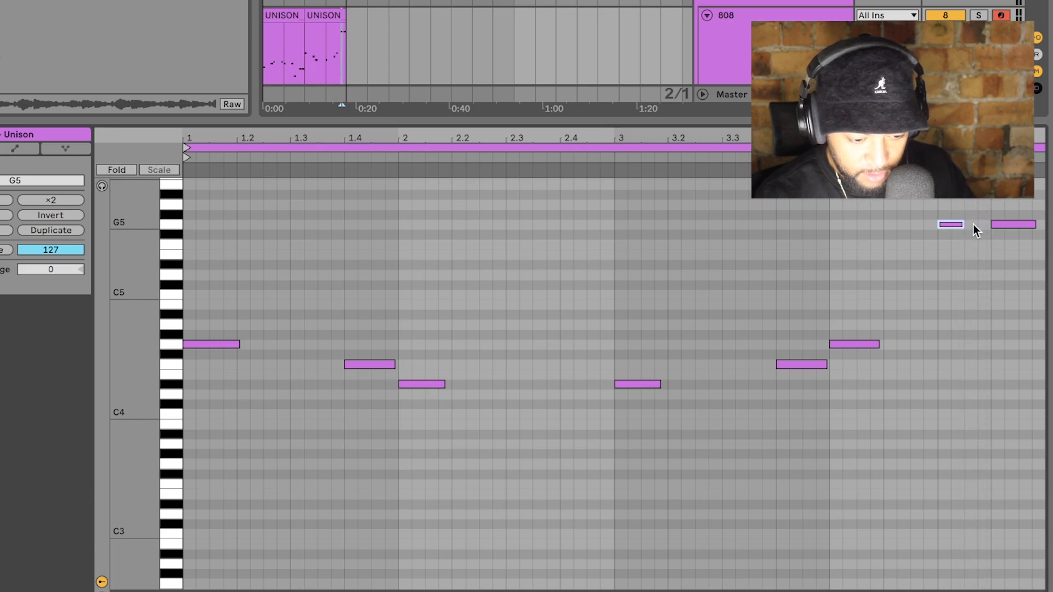
click(970, 226)
double_click(971, 227)
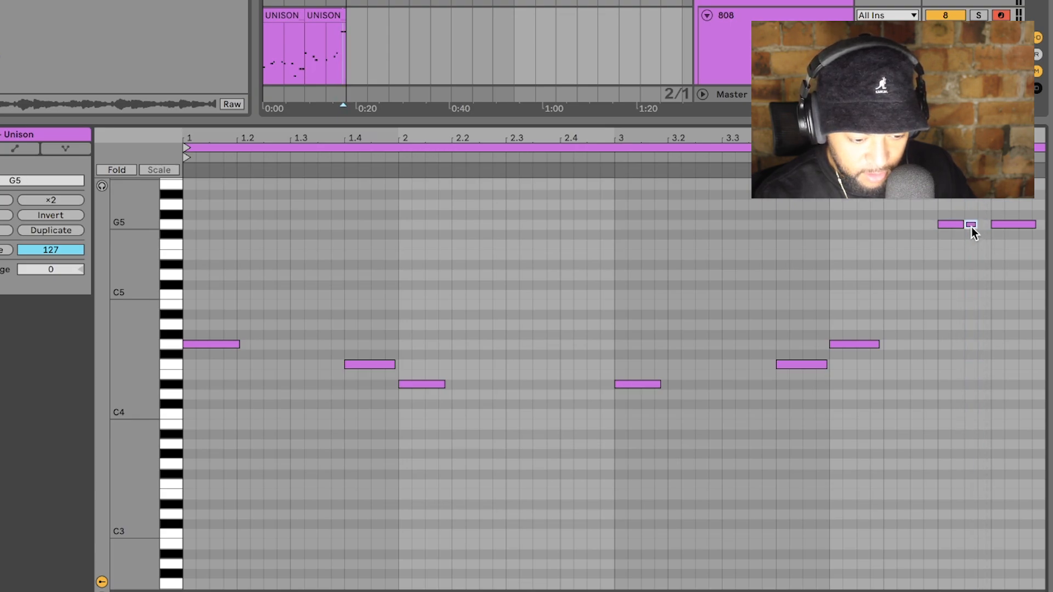
drag(976, 226, 987, 345)
key(shift+Down)
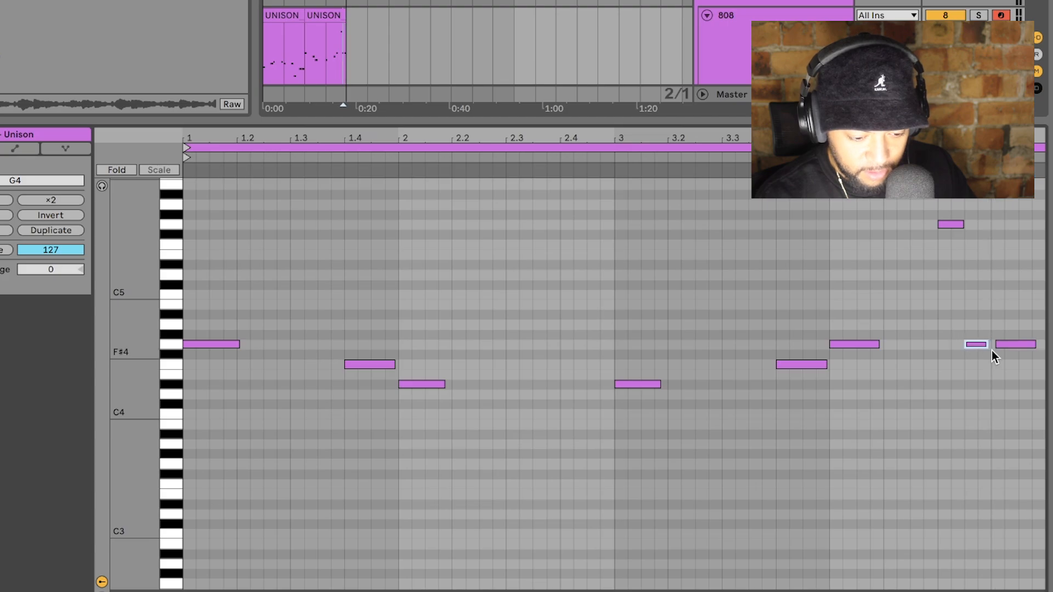
- Extend the start of the bar's last G4 note slightly earlier, closer to the short note before it
click(992, 371)
key(plus)
key(plus)
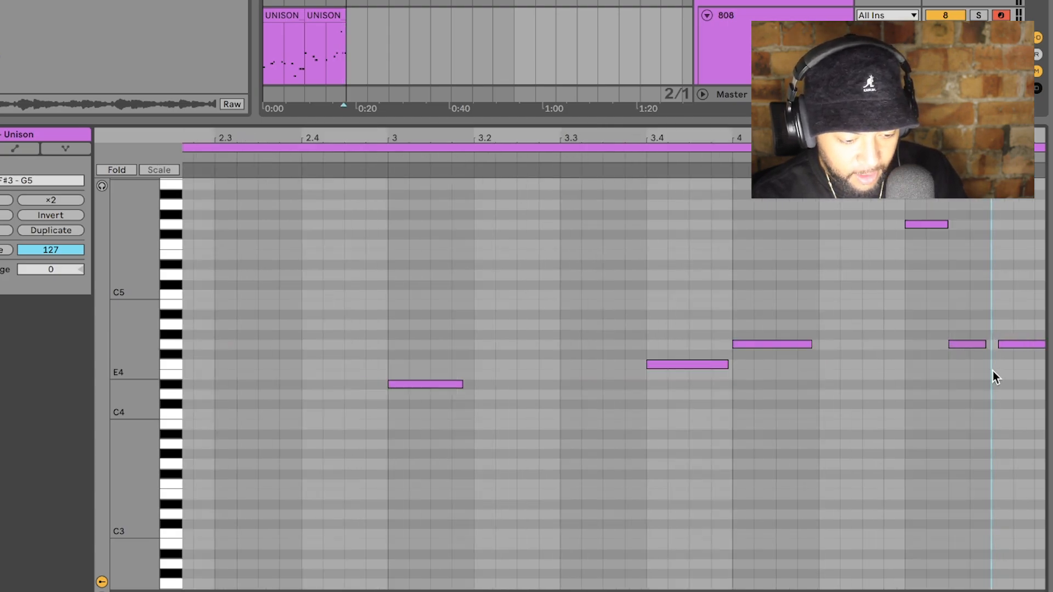
click(1014, 344)
drag(1014, 345, 1006, 345)
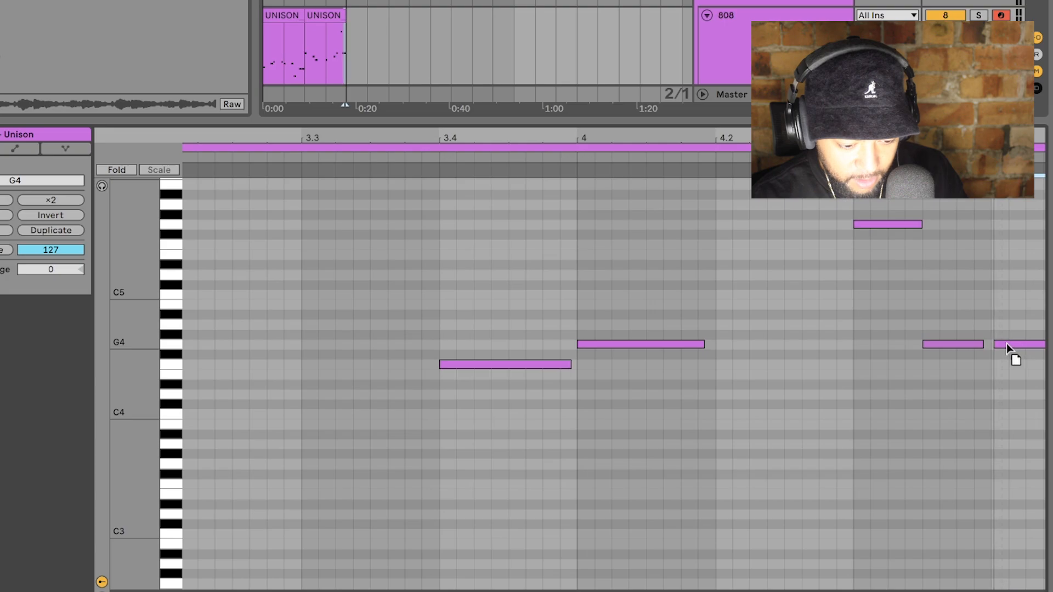
key(minus)
key(minus)
key(minus)
key(minus)
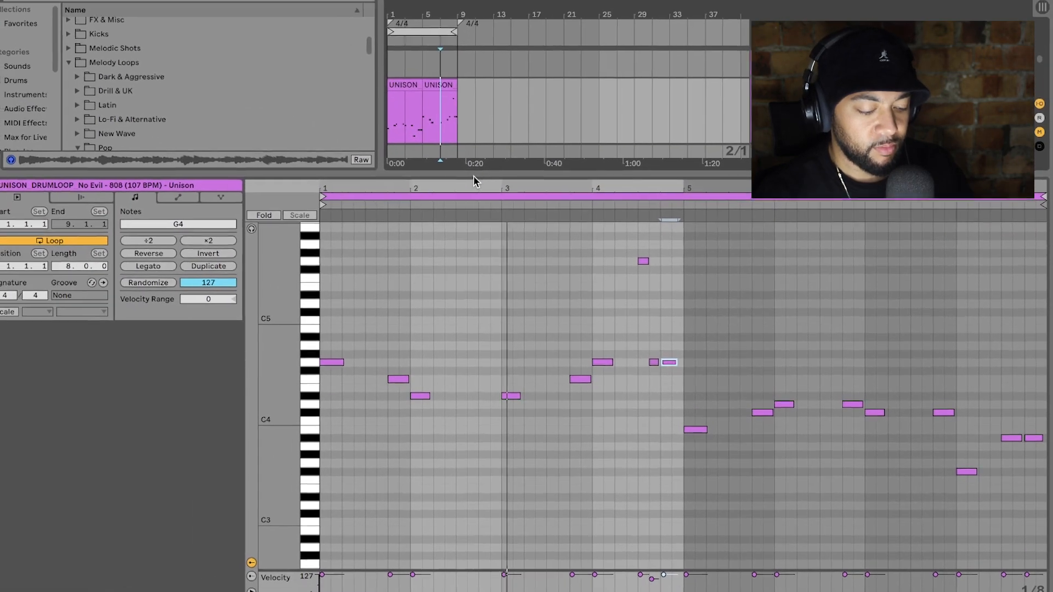
- Close the note editor and play the arrangement, comparing both 808 clips against the melody and drum tracks
key(alt+super+l)
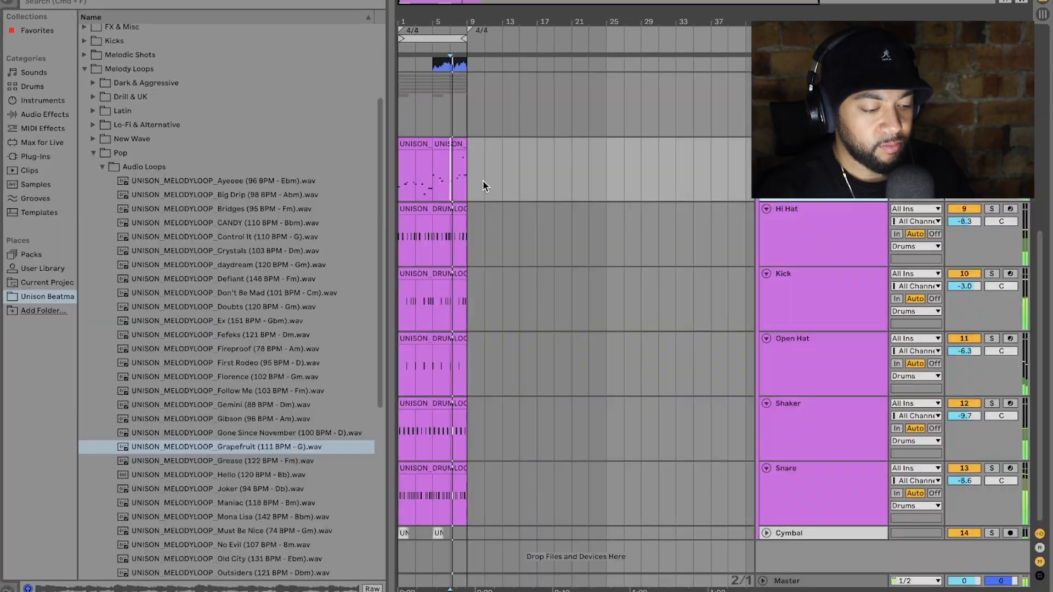
click(471, 186)
click(439, 145)
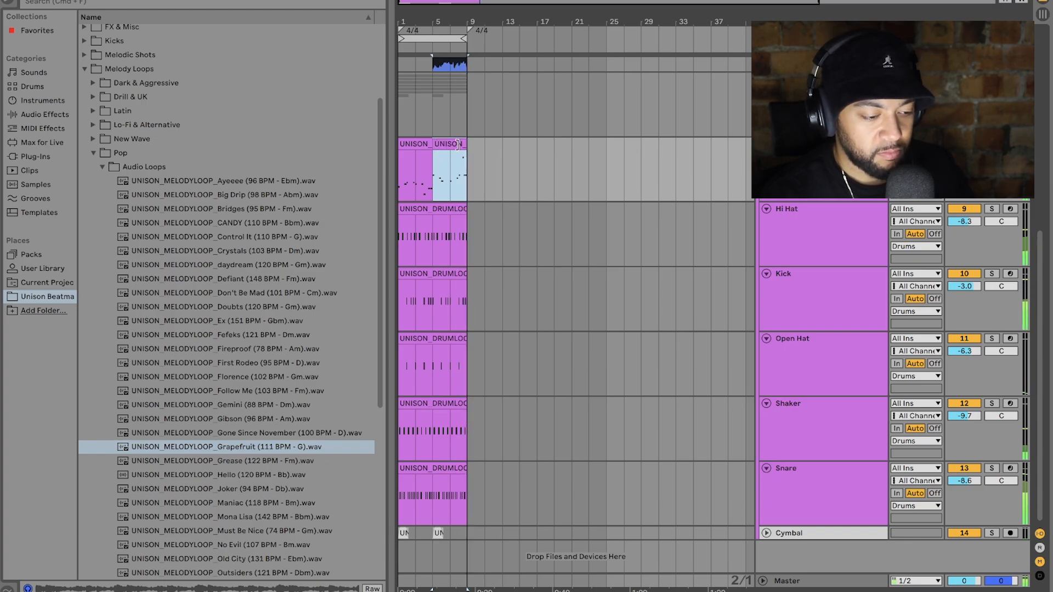
click(406, 148)
click(442, 176)
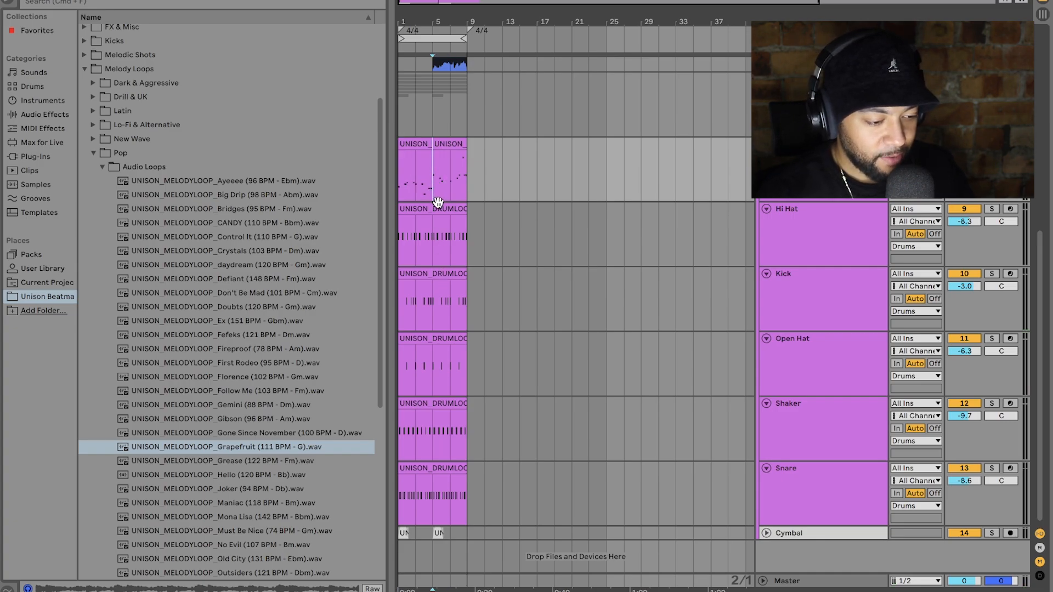
scroll(436, 205, up, 5)
scroll(436, 206, down, 5)
scroll(436, 205, up, 7)
scroll(435, 208, down, 4)
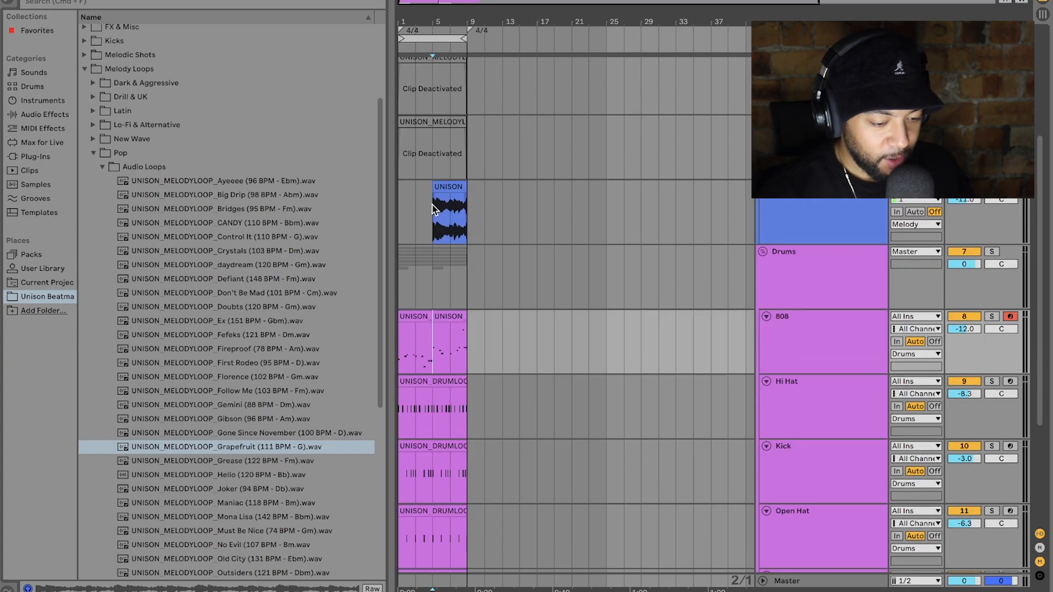
scroll(433, 208, down, 4)
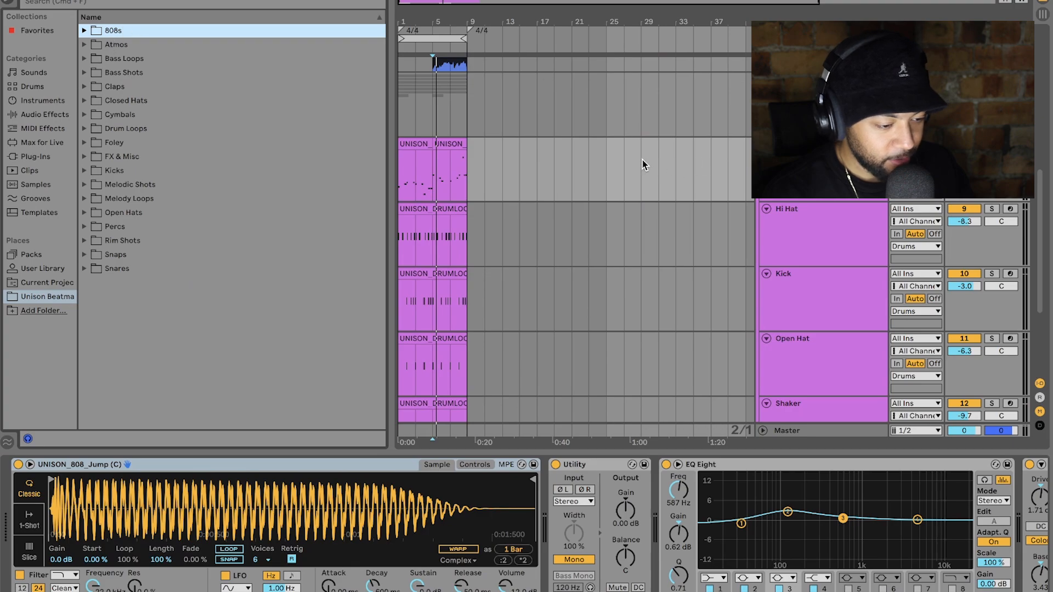
- Show the 808 track's devices, open the 808s sample folder, and preview some of its first samples
click(806, 159)
click(85, 30)
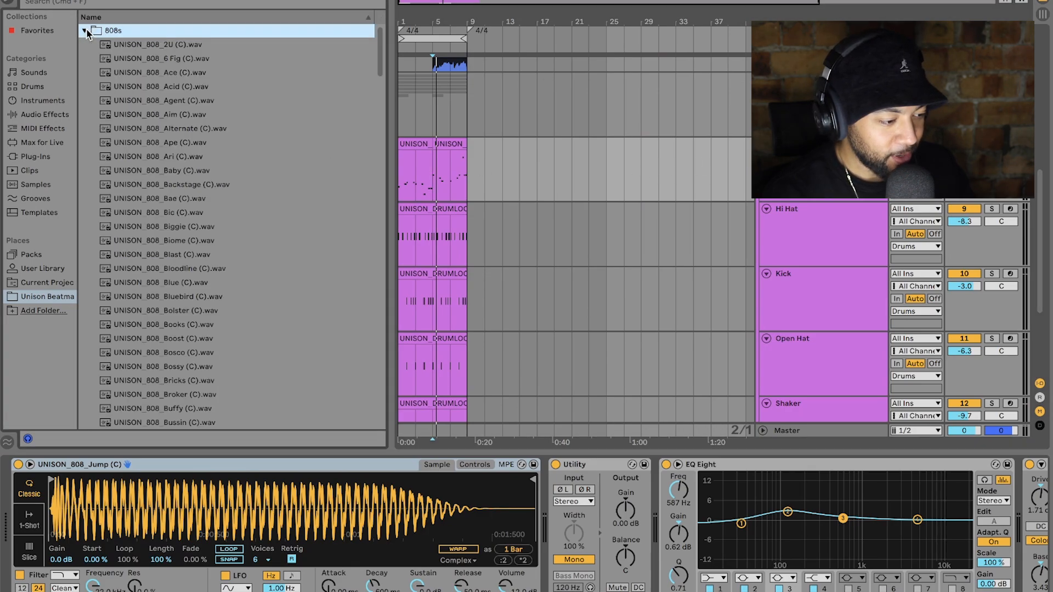
click(85, 30)
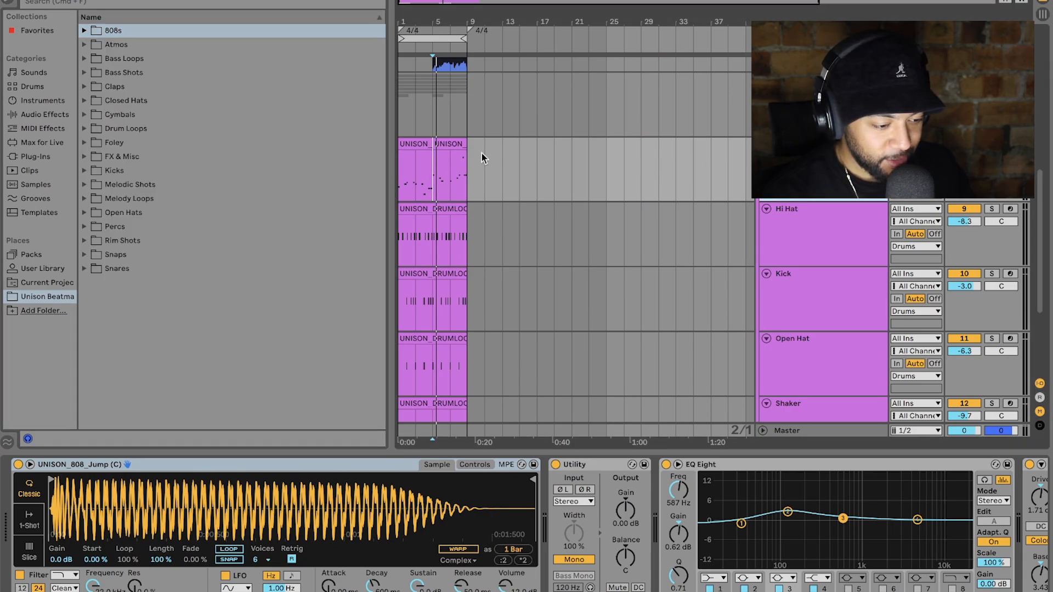
click(84, 31)
click(183, 143)
click(193, 241)
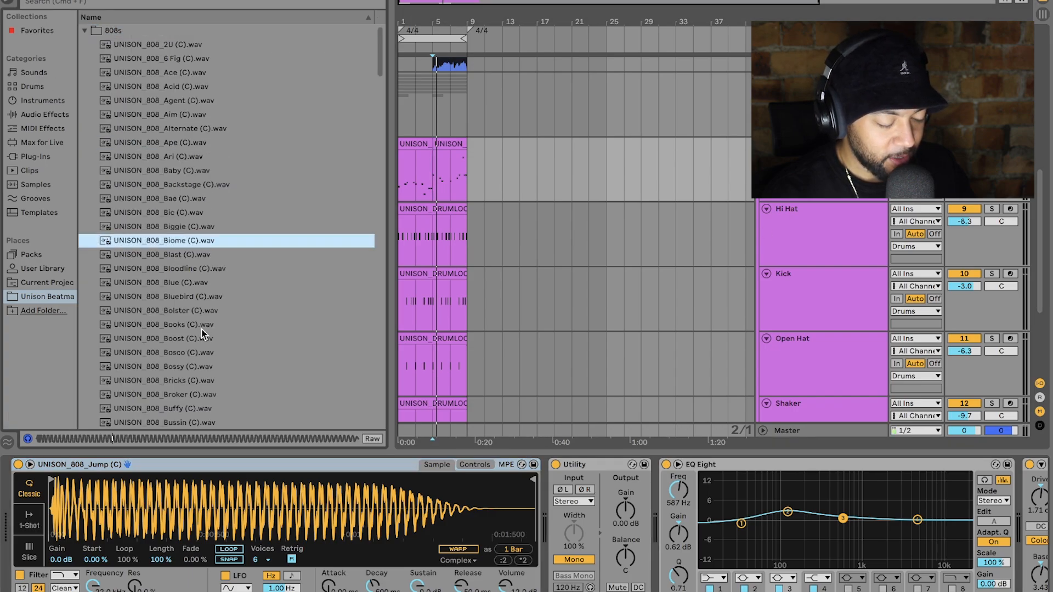
- Preview more 808 samples and load UNISON_808_Currency (C) into the 808 track's sampler
click(202, 329)
scroll(202, 330, down, 8)
click(202, 332)
click(196, 278)
click(198, 362)
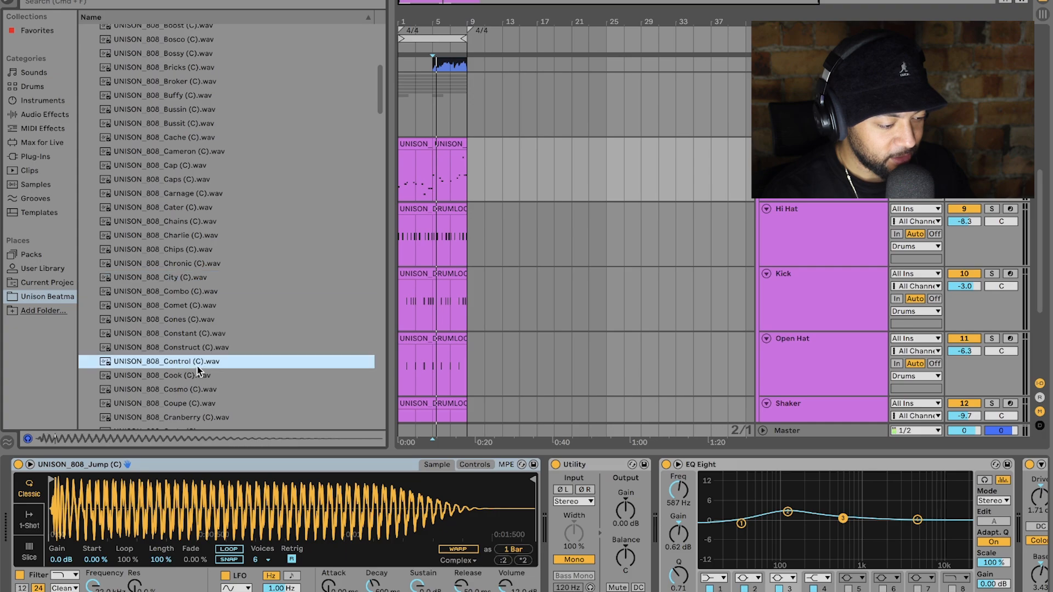
scroll(197, 362, down, 4)
click(198, 370)
click(201, 346)
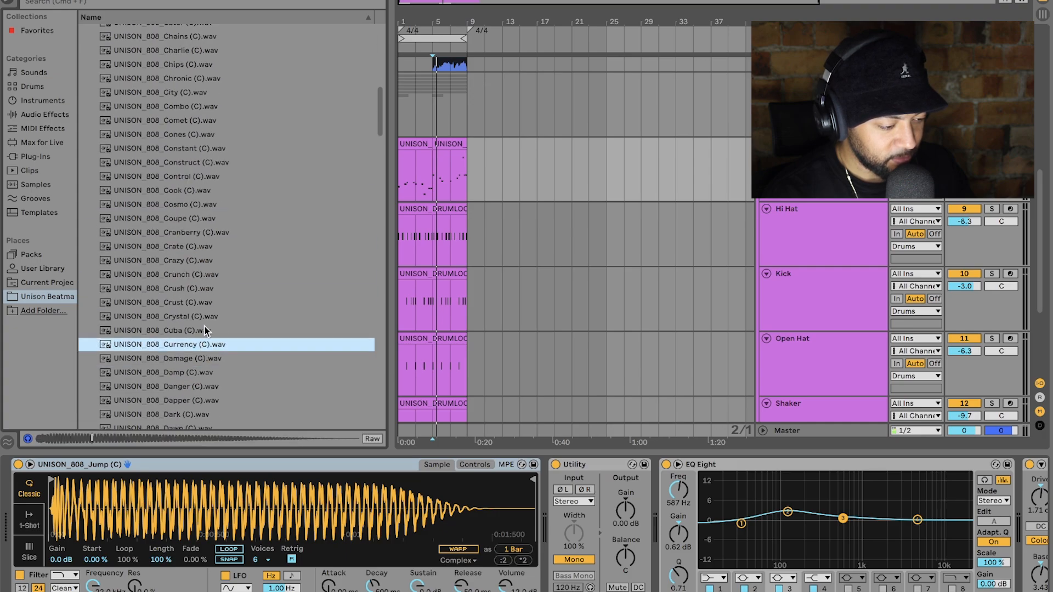
drag(236, 497, 233, 493)
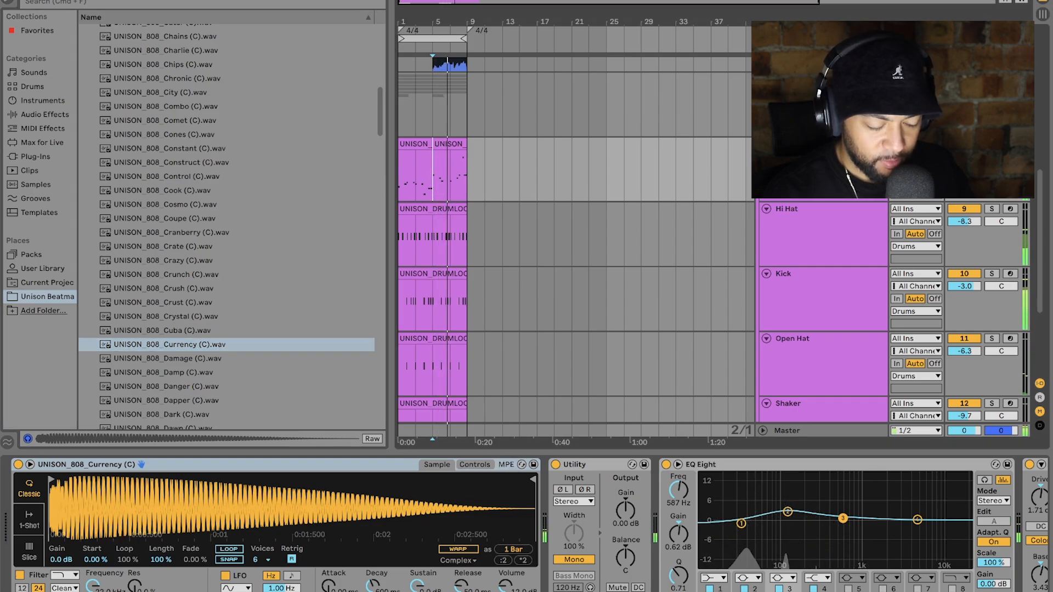
- Load UNISON_808_Coupe (C) into the 808 track's sampler as the bass sound and check it in playback
click(220, 218)
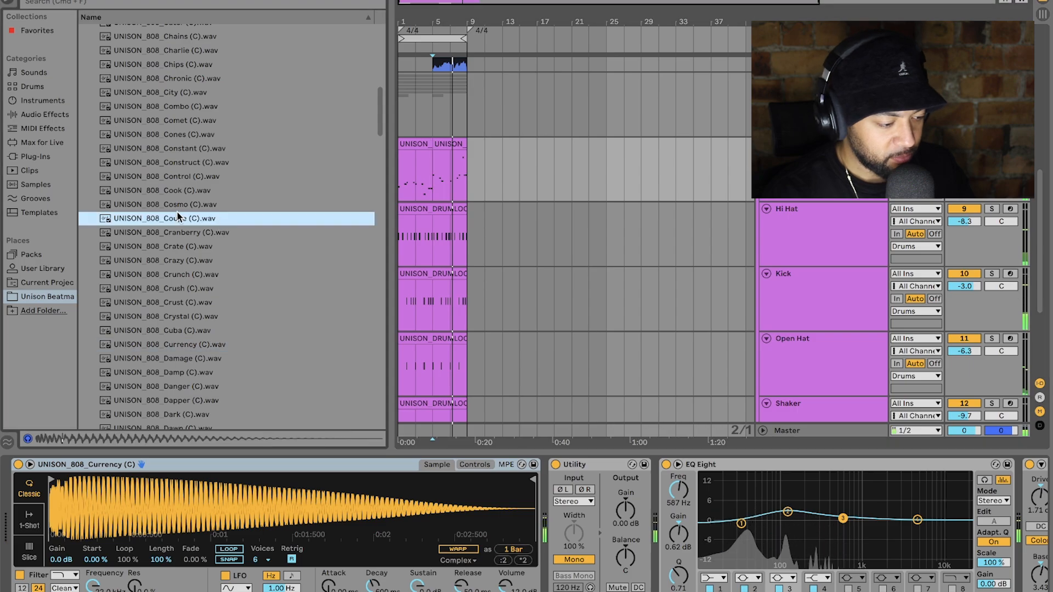
drag(190, 216, 267, 495)
key(space)
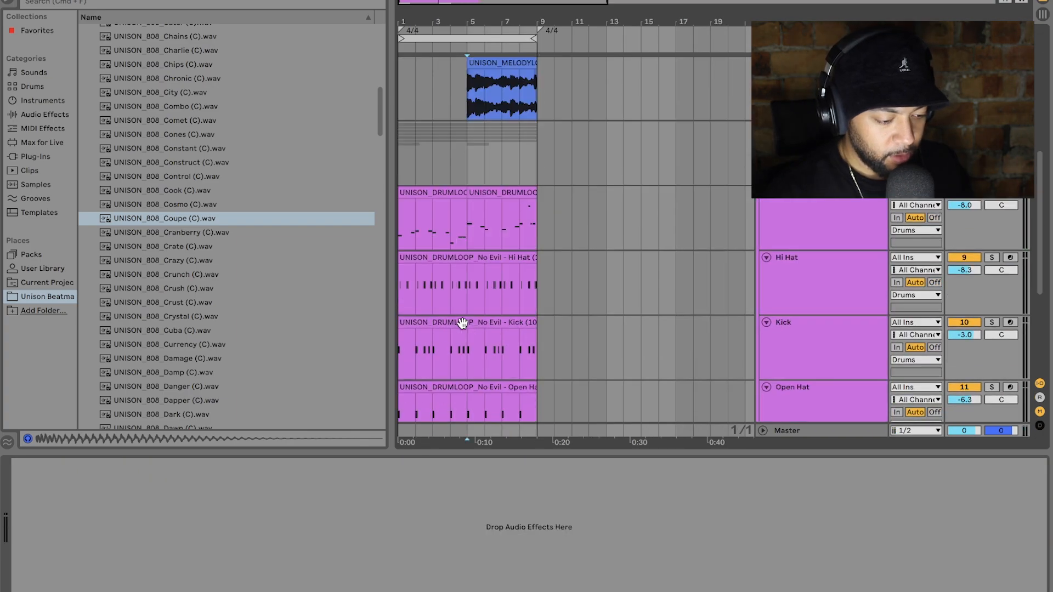
- Reactivate the four deactivated No Evil melody clips, from the Rhodes track through Vocals
scroll(462, 324, up, 5)
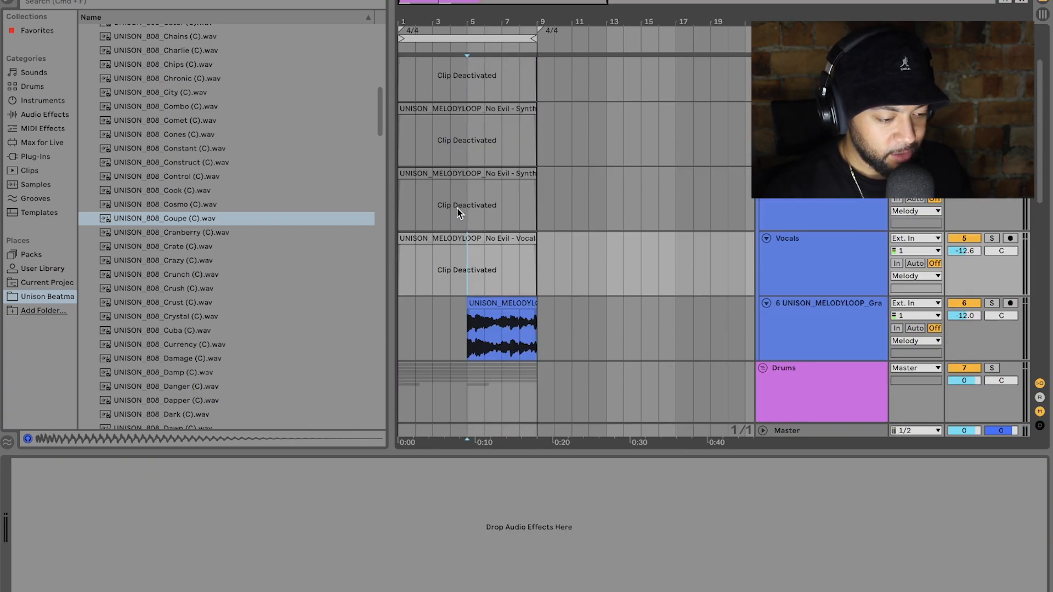
drag(540, 351, 435, 157)
key(super+0)
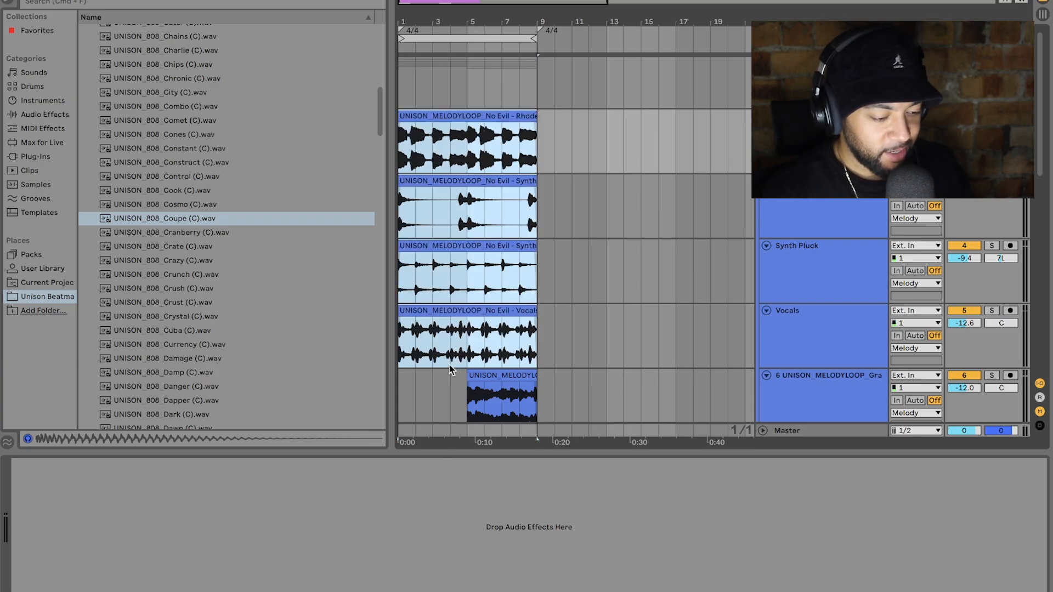
click(455, 345)
- Play from bar 1 and delete bars 5 to 8 of the four No Evil melody clips
scroll(455, 337, down, 2)
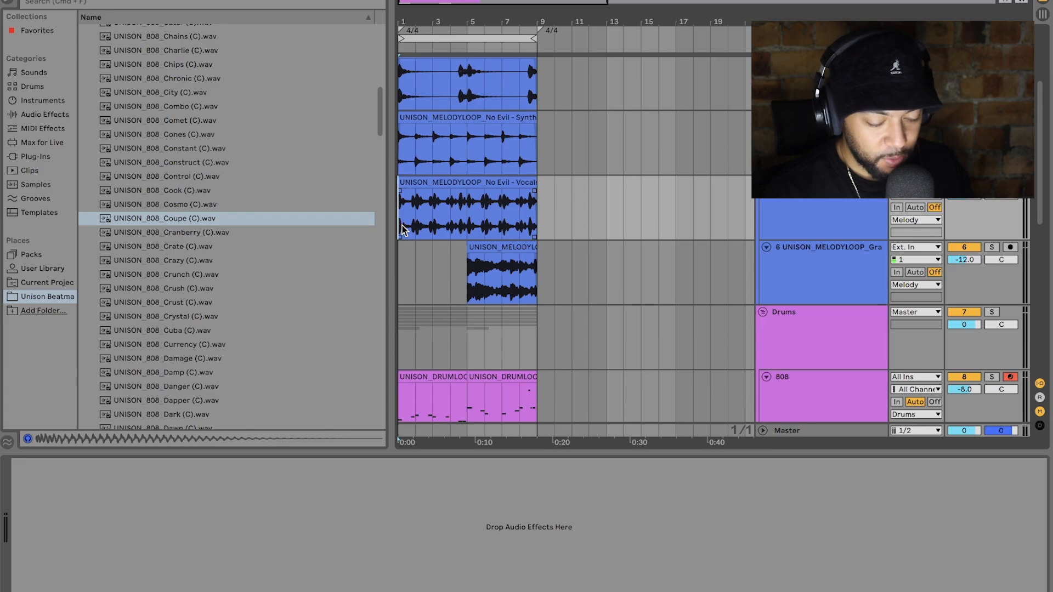
key(space)
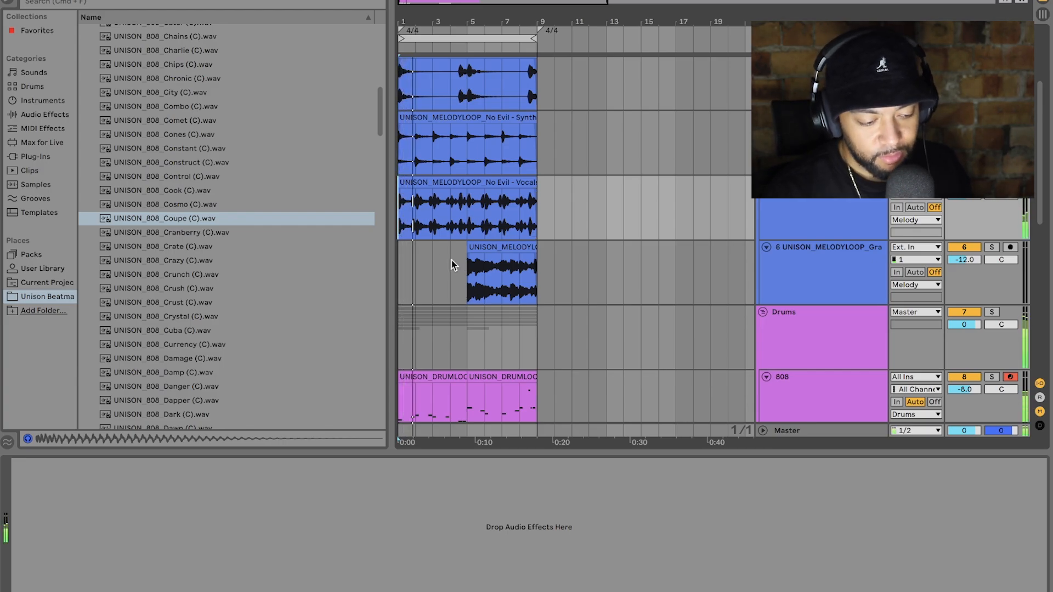
scroll(458, 261, up, 1)
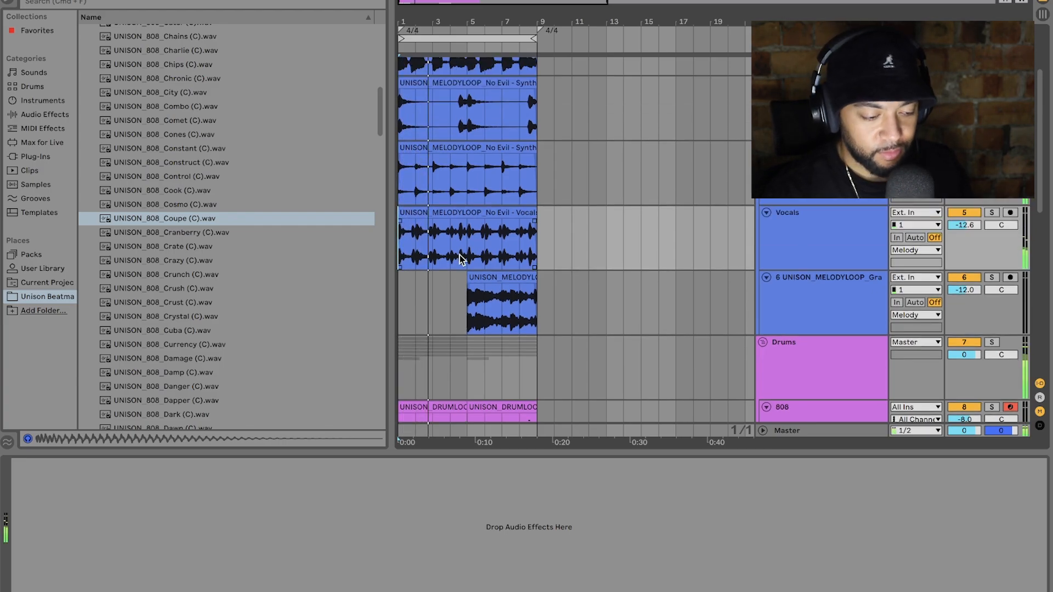
drag(467, 258, 545, 74)
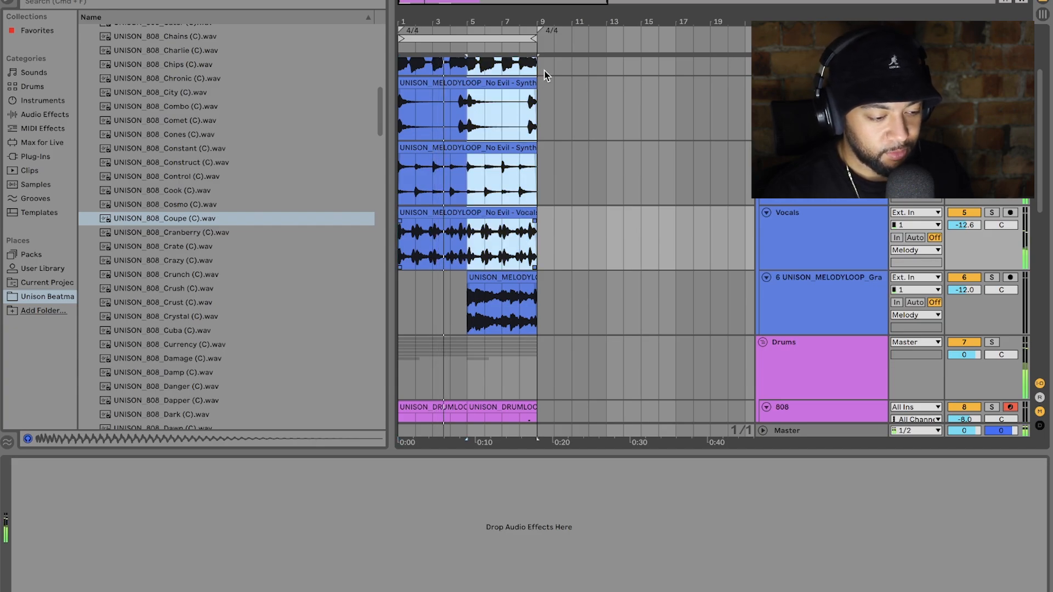
scroll(546, 74, up, 2)
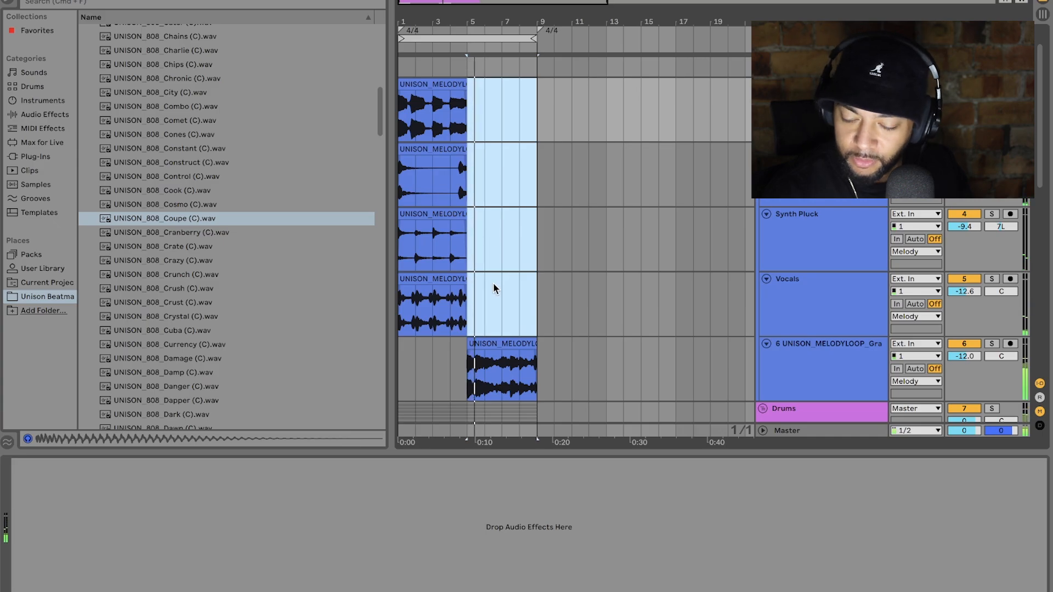
click(472, 304)
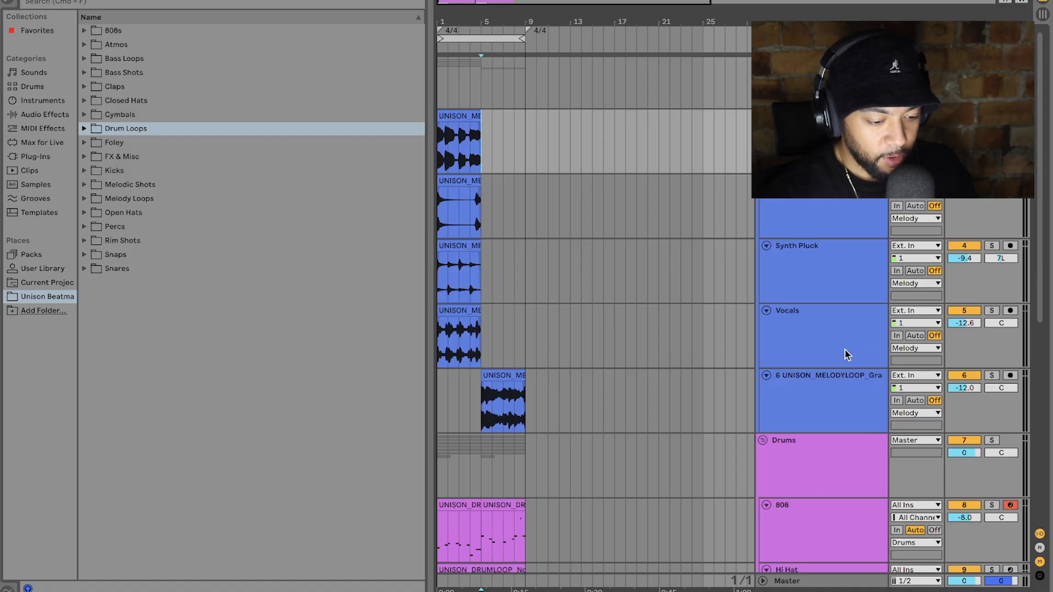
- Delete the four No Evil melody tracks and set the insert position at bar 1 of the 808 track
click(845, 354)
scroll(845, 351, down, 5)
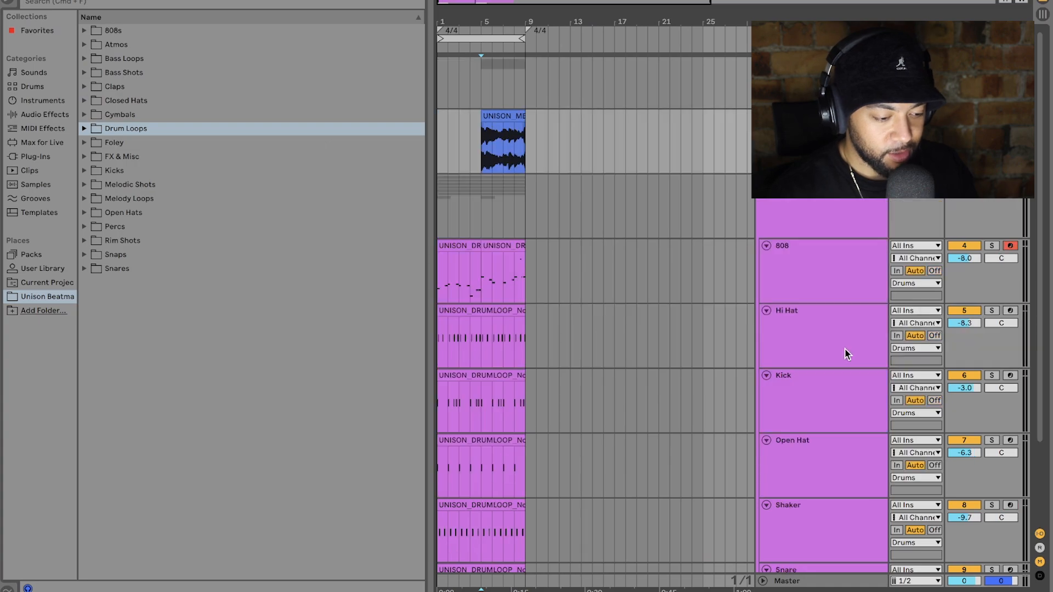
click(442, 292)
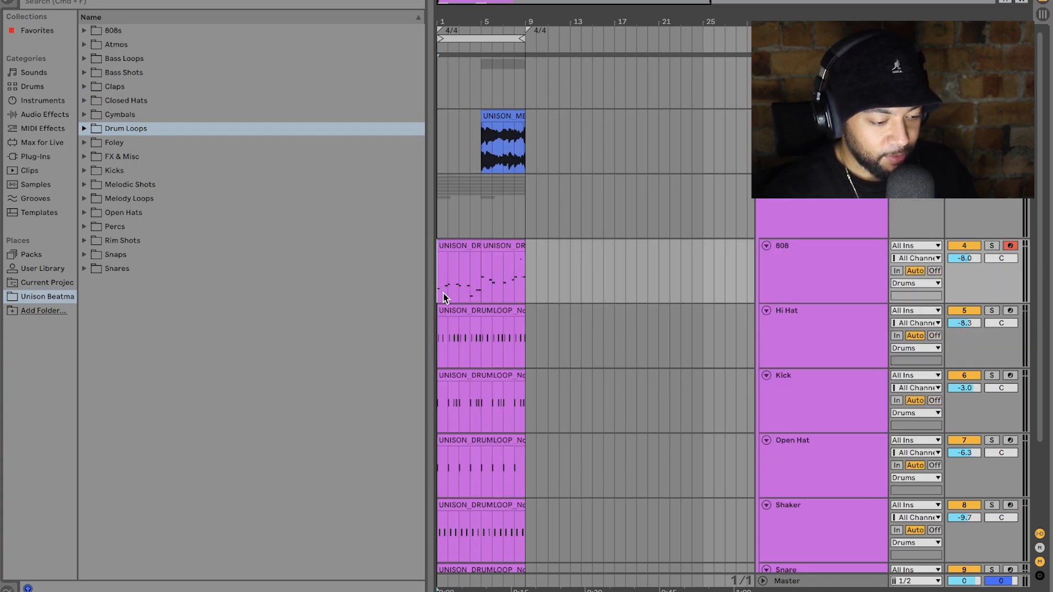
- Delete bars 1 to 4 of the drum clips from the 808 track through Snare, plus the Cymbal clip at bar 1
scroll(442, 292, down, 2)
drag(479, 524, 406, 513)
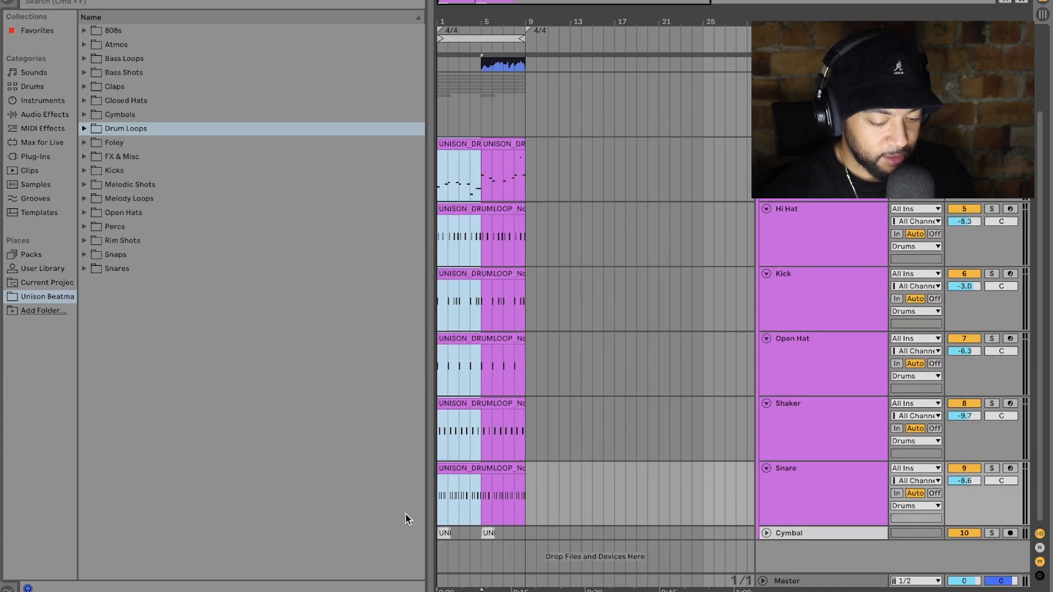
key(Delete)
click(439, 530)
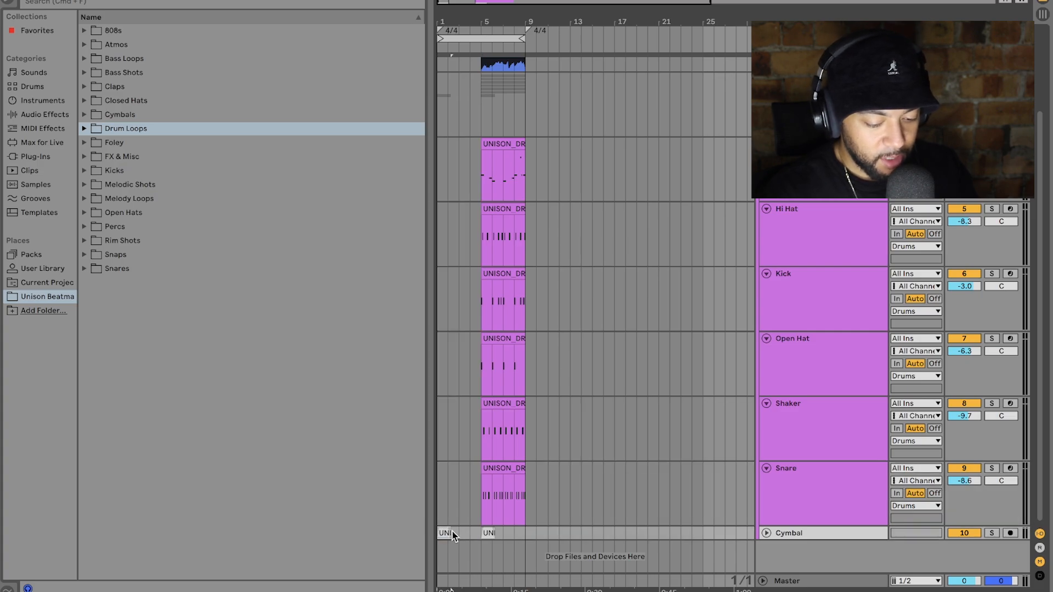
scroll(458, 447, up, 2)
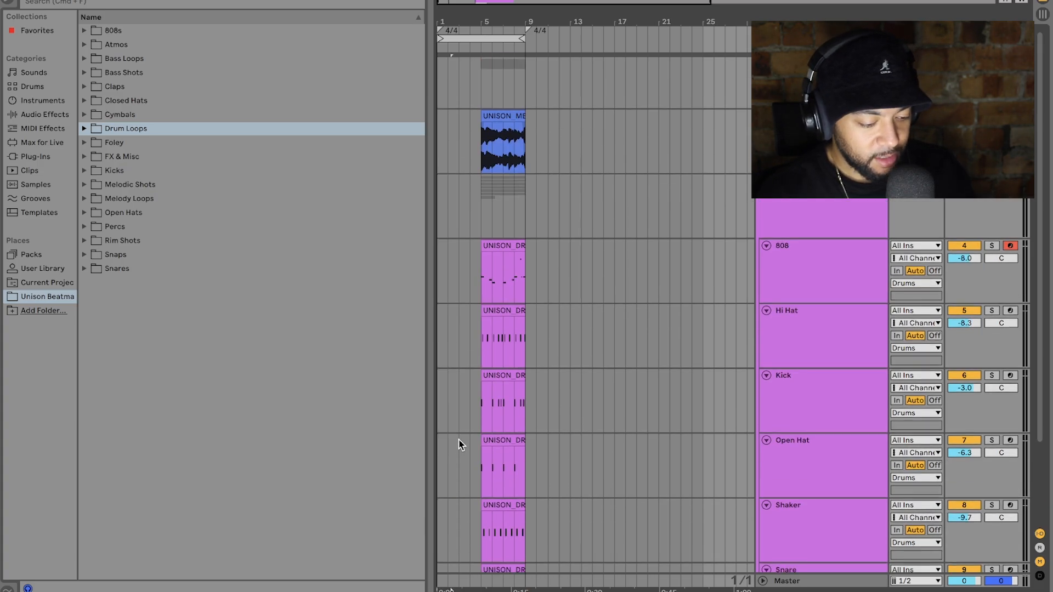
- Duplicate the Grapefruit melody loop and place the copy at bar 1, ahead of the original clip
click(499, 118)
key(cmd+d)
drag(558, 116, 466, 115)
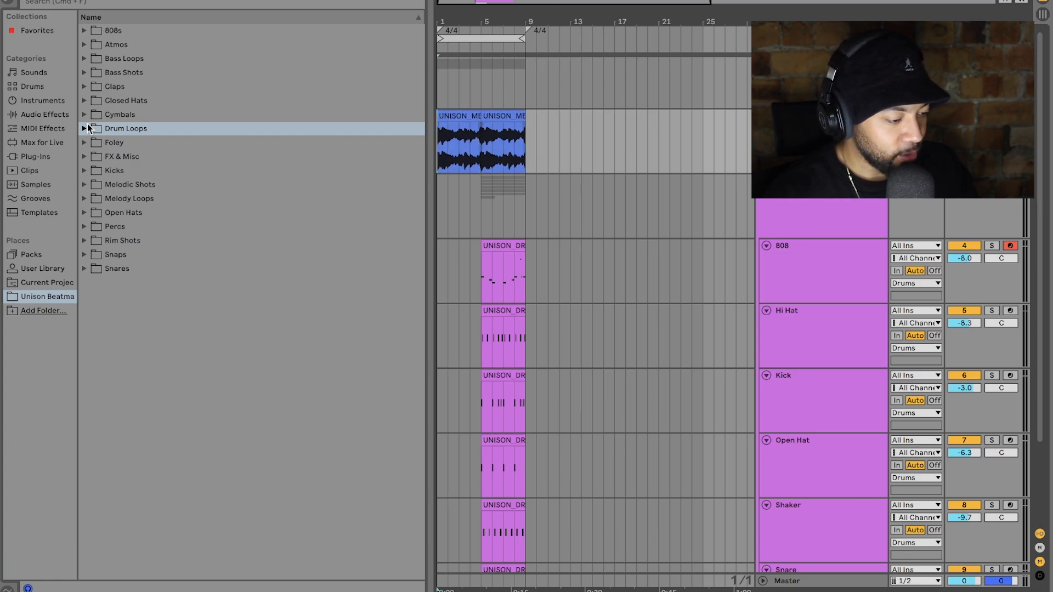
- Audition the Persimmon, Santana and Scoville loops in the Pop FX & Misc Loops folder of Drum Loops
click(95, 158)
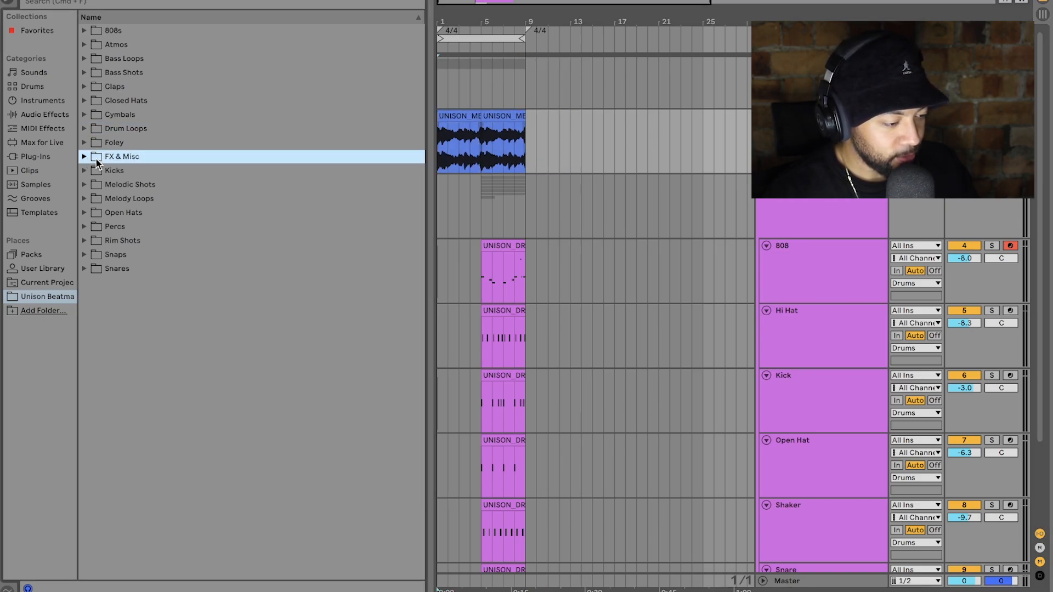
click(85, 129)
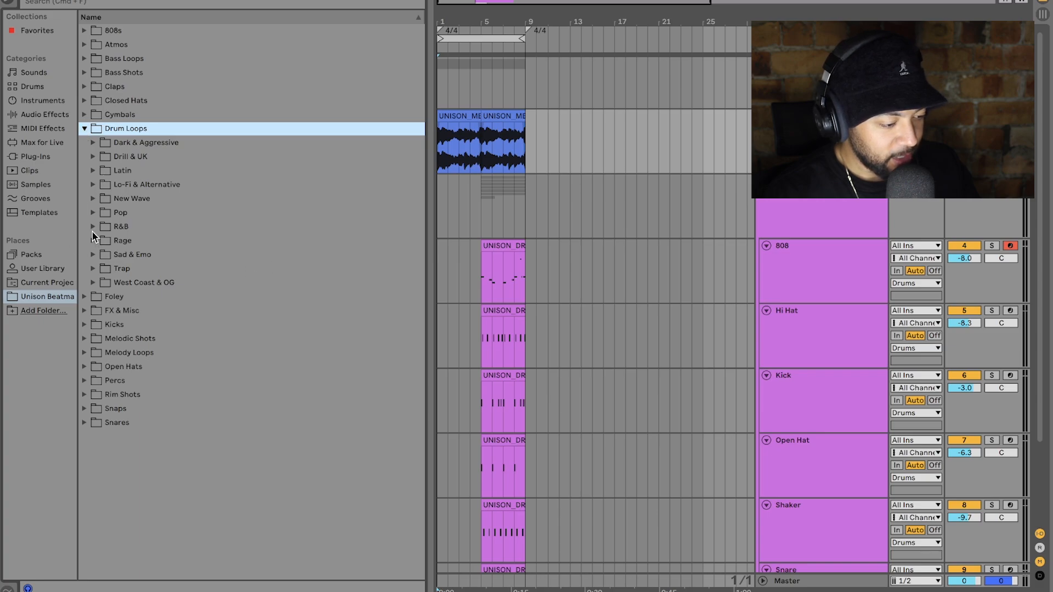
click(92, 213)
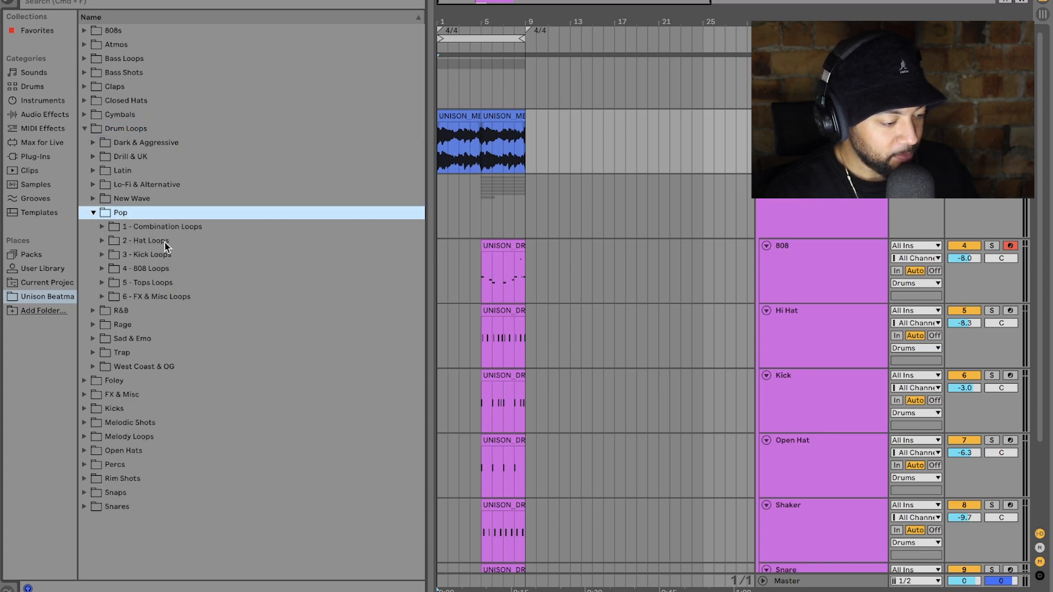
click(102, 297)
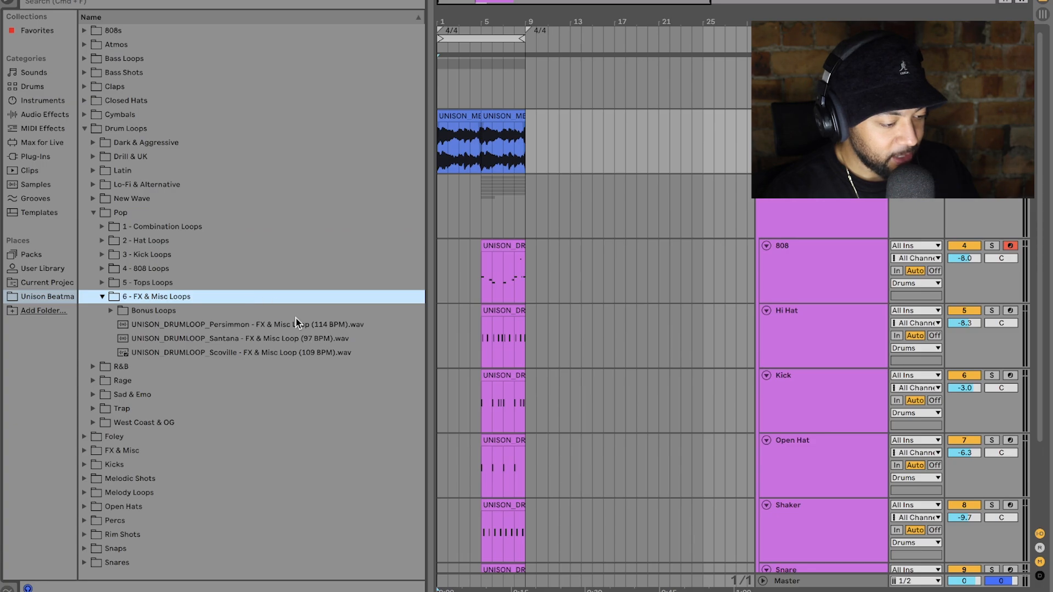
click(303, 335)
click(316, 354)
click(318, 326)
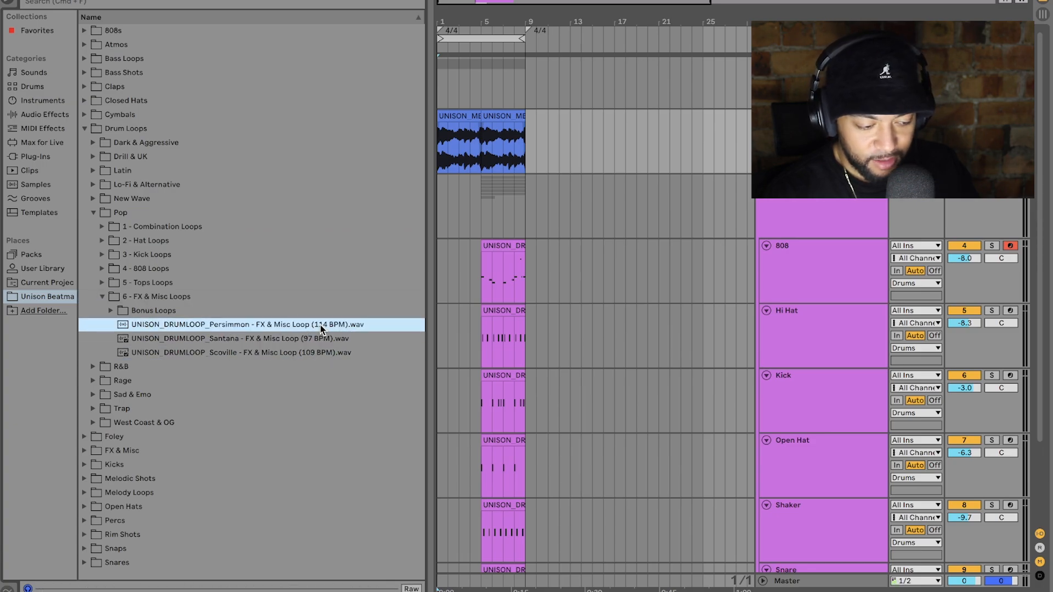
click(318, 340)
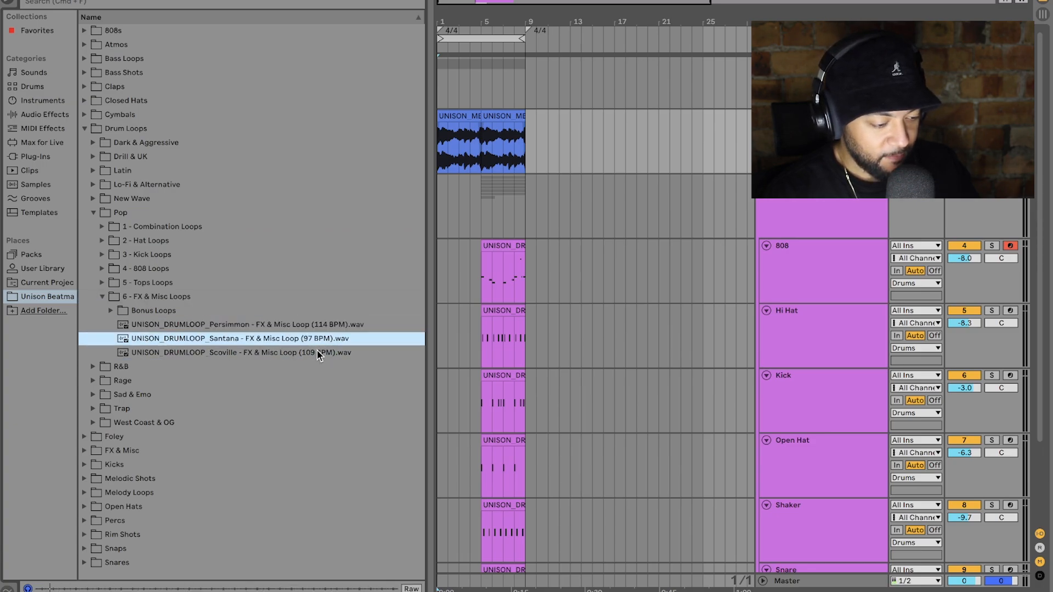
click(317, 353)
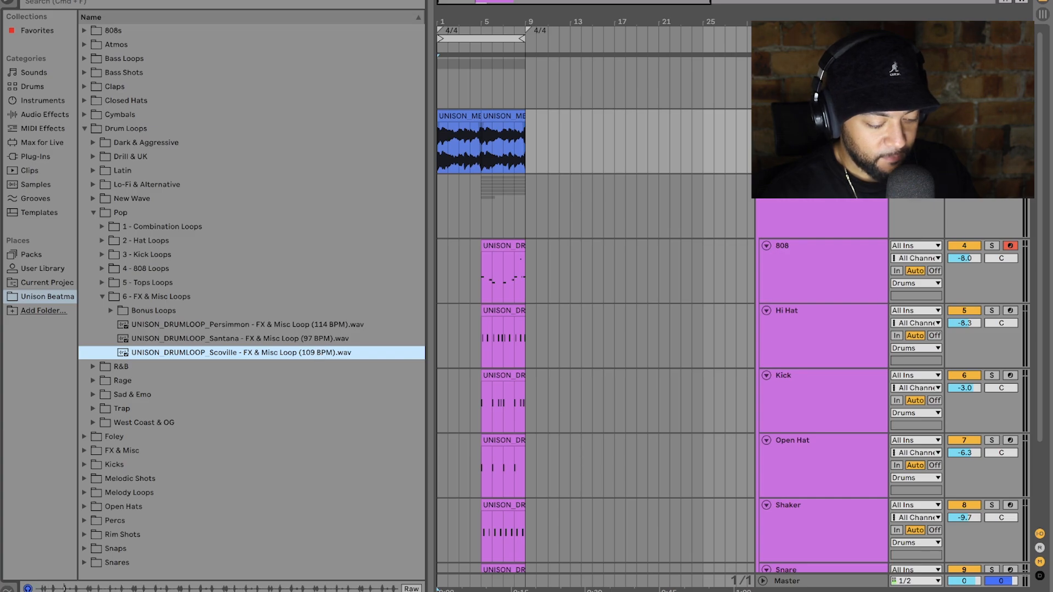
- Add an audio track below the Grapefruit loop and place the Scoville FX & Misc Loop (109 BPM) on it at bar 1
key(super+t)
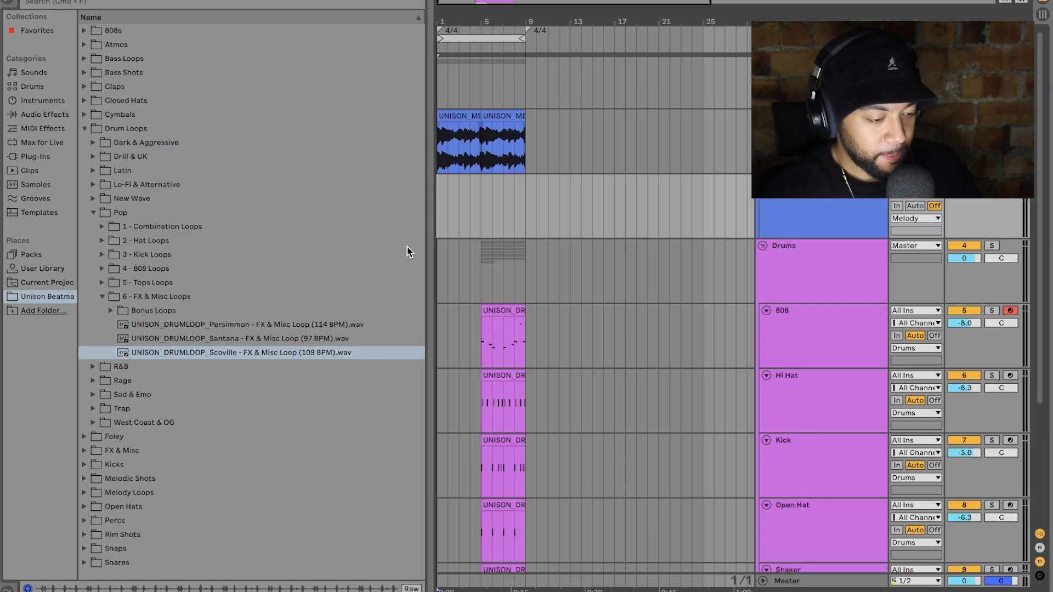
click(198, 353)
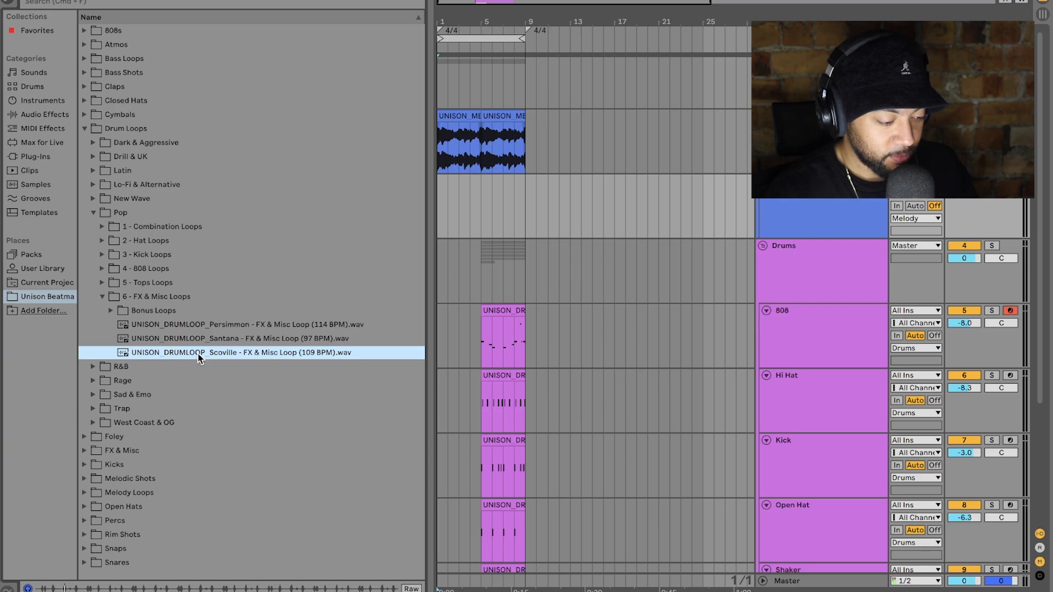
drag(196, 352, 462, 221)
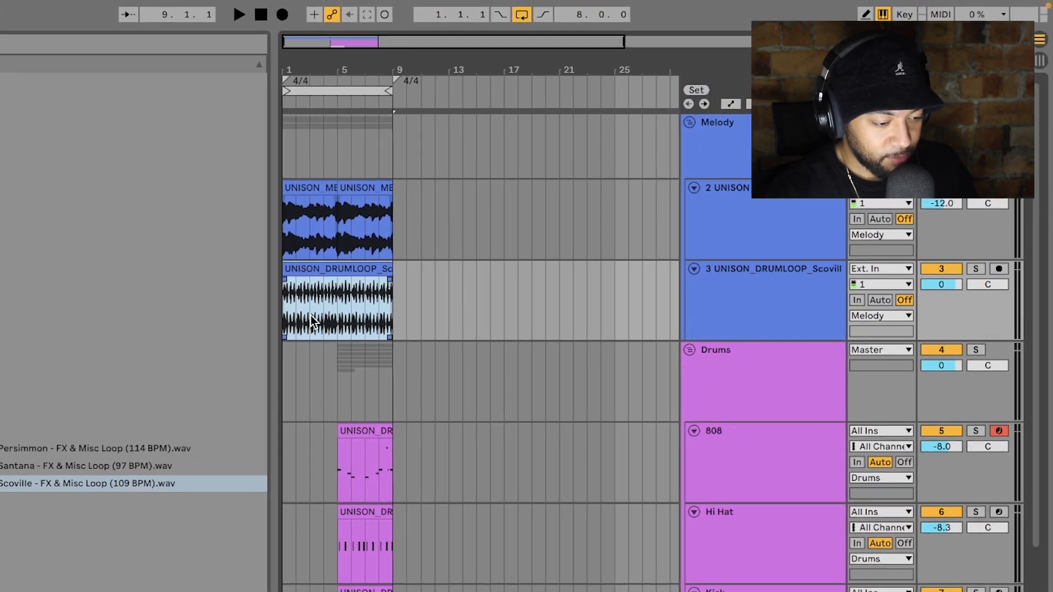
- Set the Scoville track's volume to -6.0 dB during playback and split its clip at bar 5
click(283, 324)
drag(941, 284, 941, 301)
key(space)
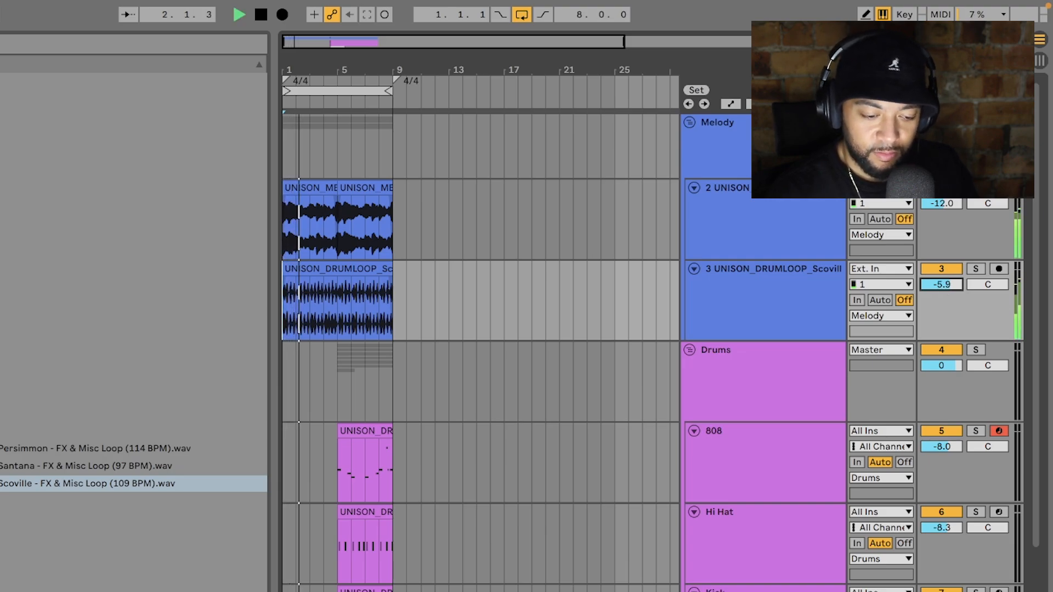
click(335, 322)
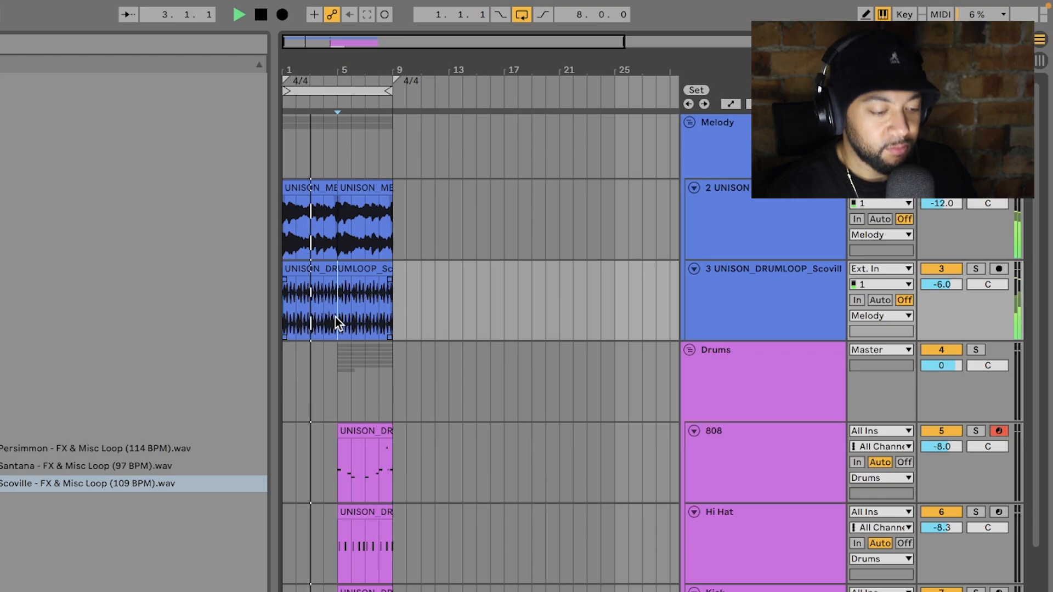
key(super+e)
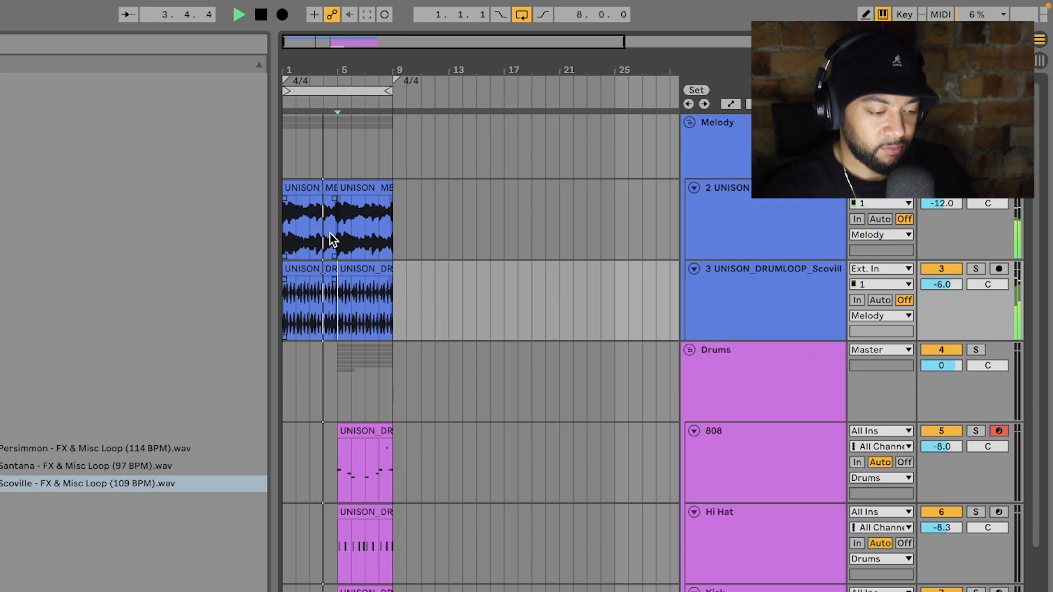
- Listen to the transition from bar 4 into the drums and restrict the loop region to bars 5 to 8
click(328, 214)
drag(319, 45, 319, 118)
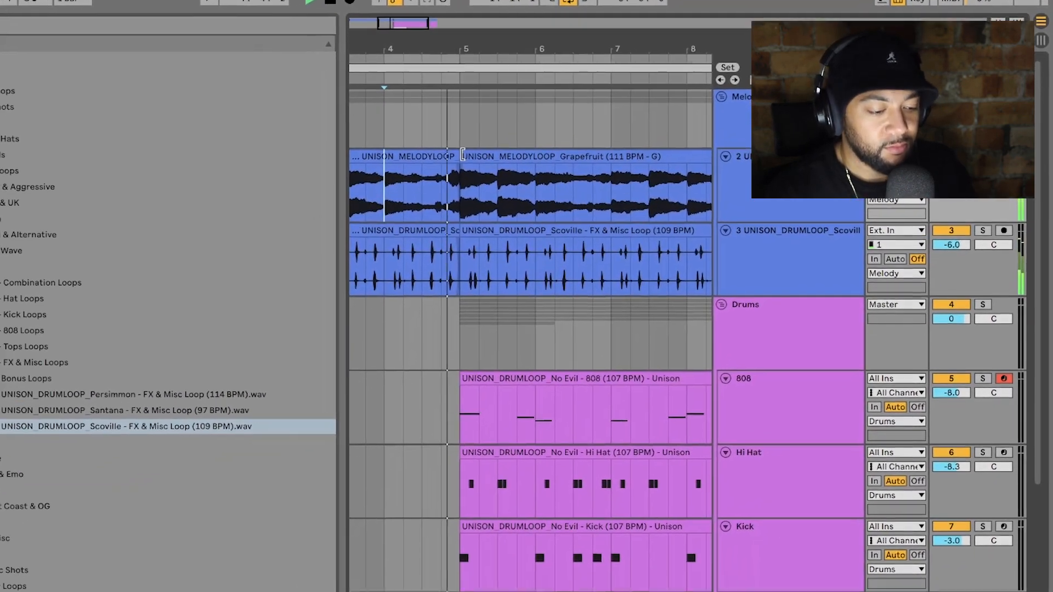
scroll(465, 293, down, 5)
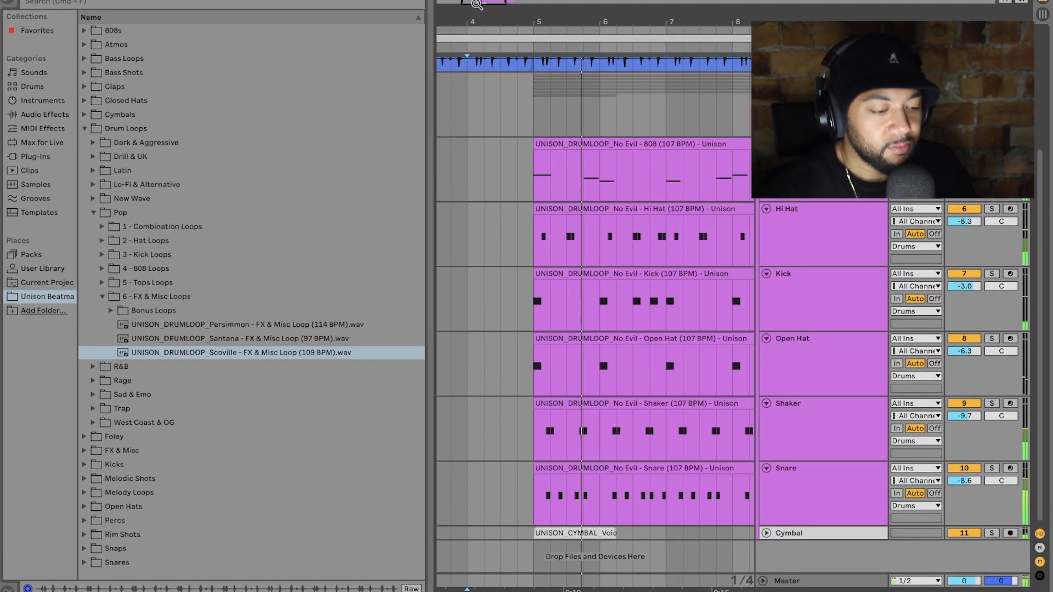
drag(537, 25, 532, 3)
drag(444, 42, 487, 37)
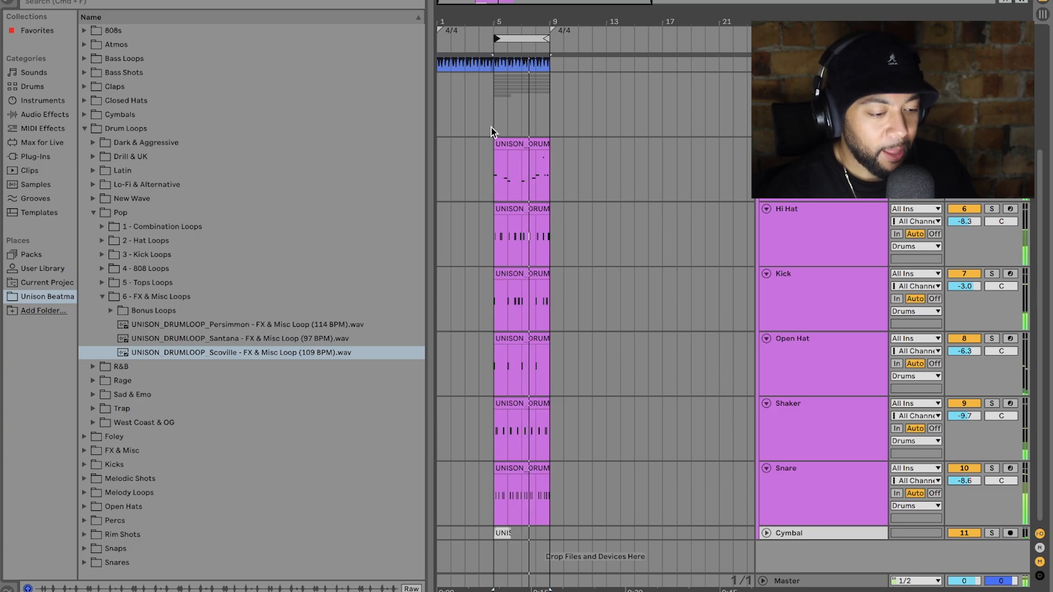
click(490, 192)
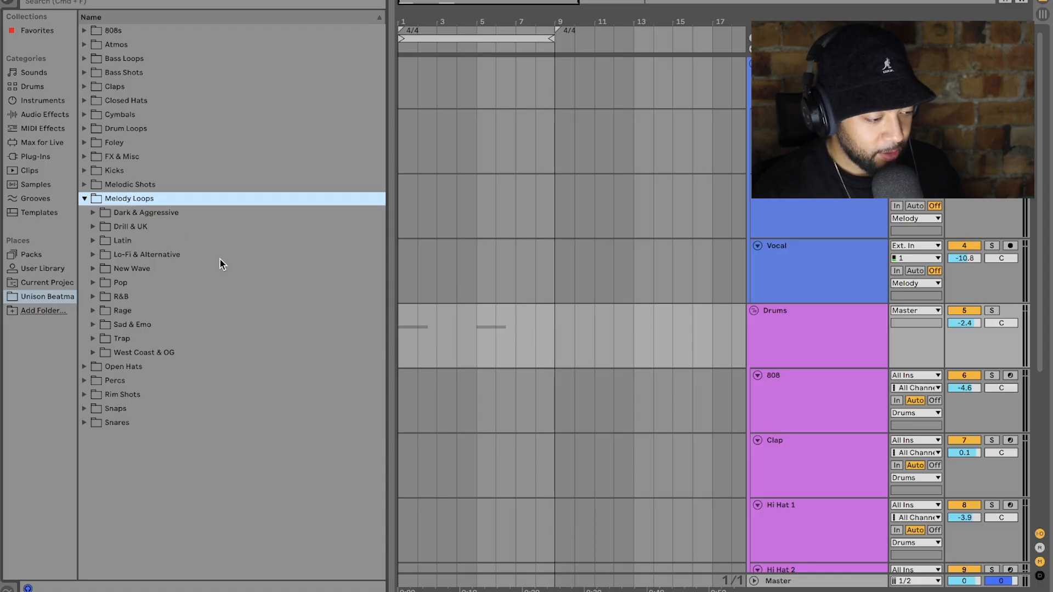
- Audition the Follow Me, Must Be Nice, Say Less and Plus1 melodies in the Pop Audio Loops folder
click(107, 282)
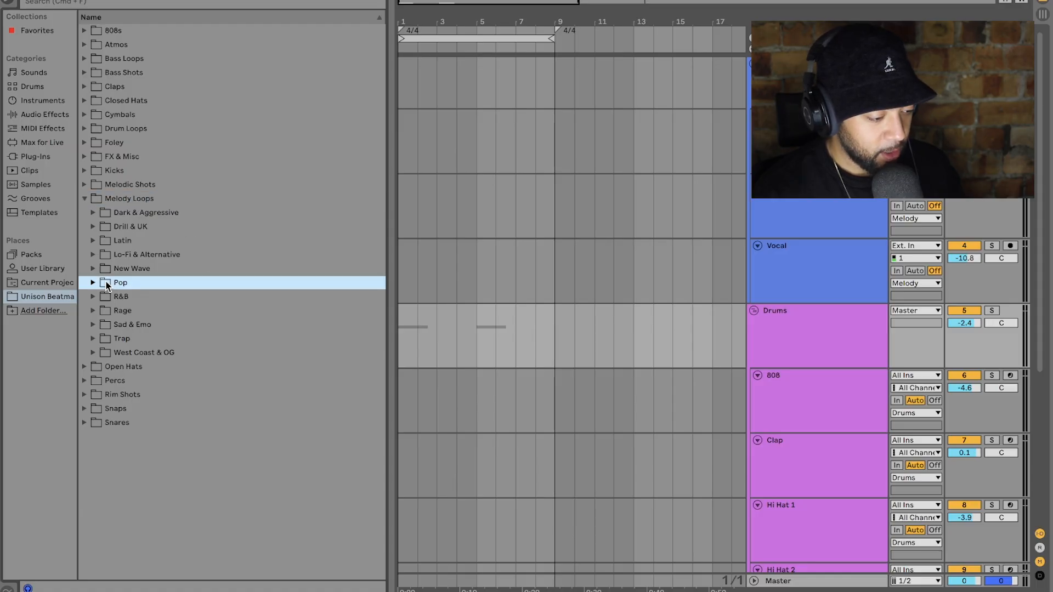
click(94, 282)
click(125, 296)
double_click(125, 296)
scroll(209, 318, down, 6)
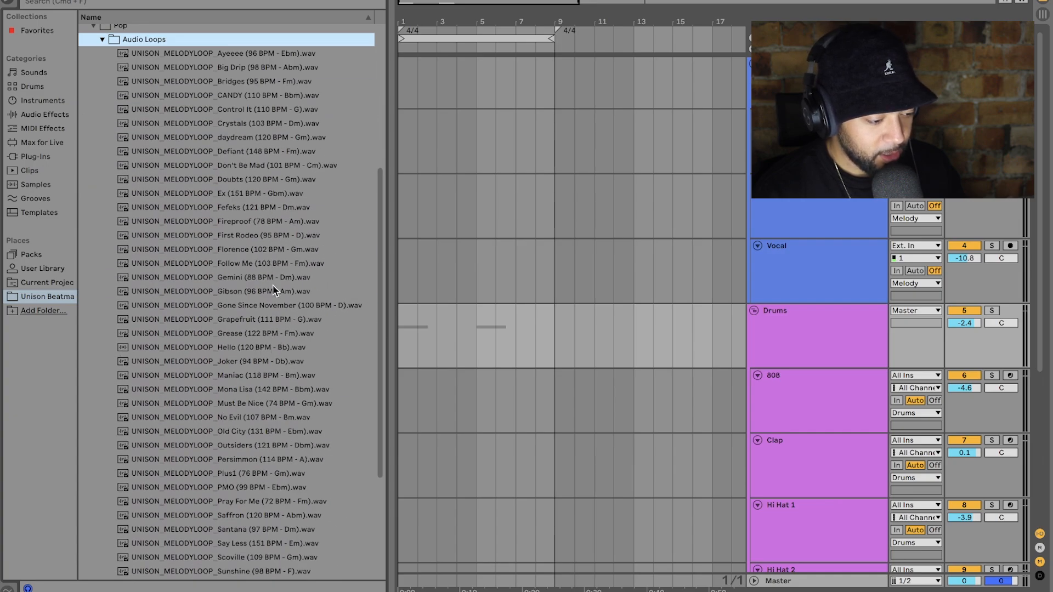
click(273, 268)
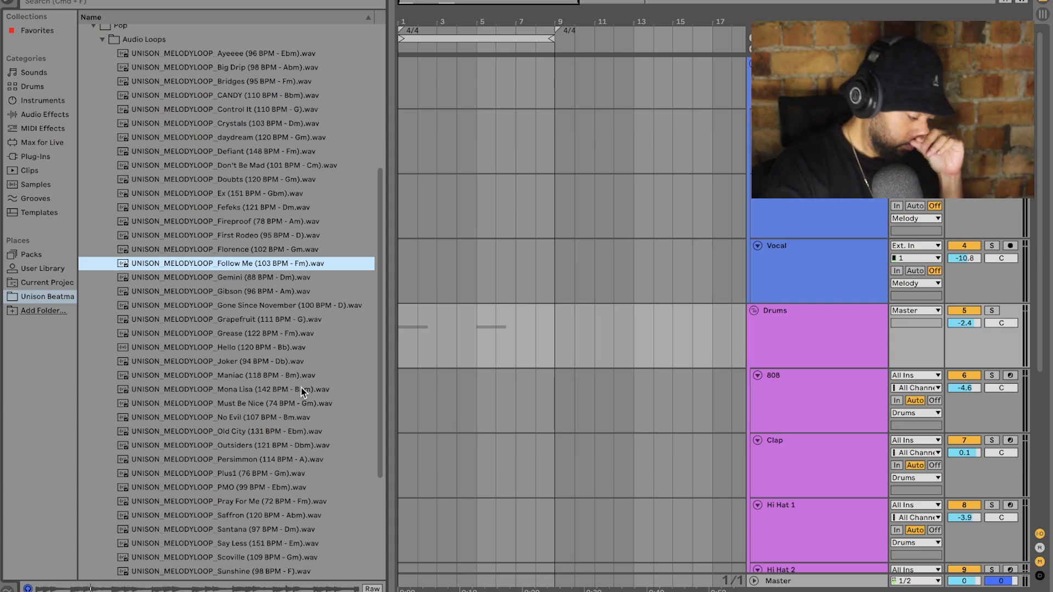
scroll(301, 387, down, 3)
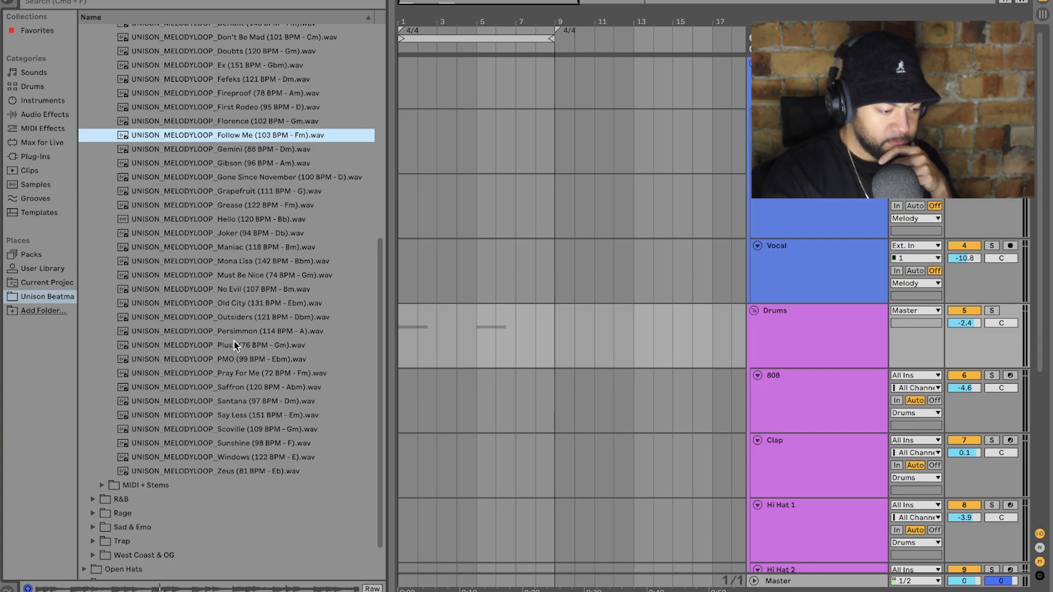
click(276, 278)
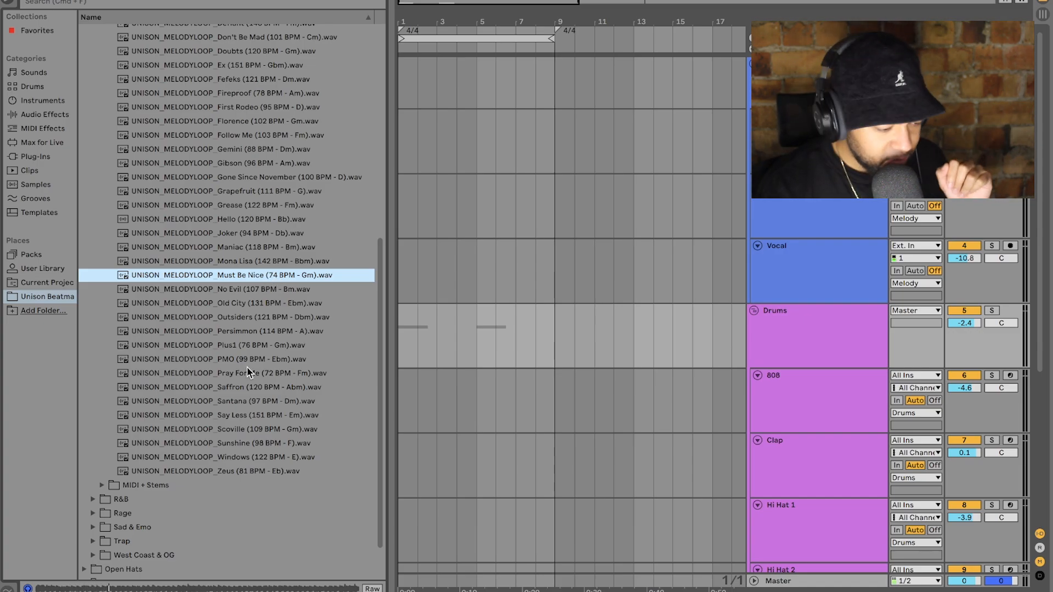
click(270, 417)
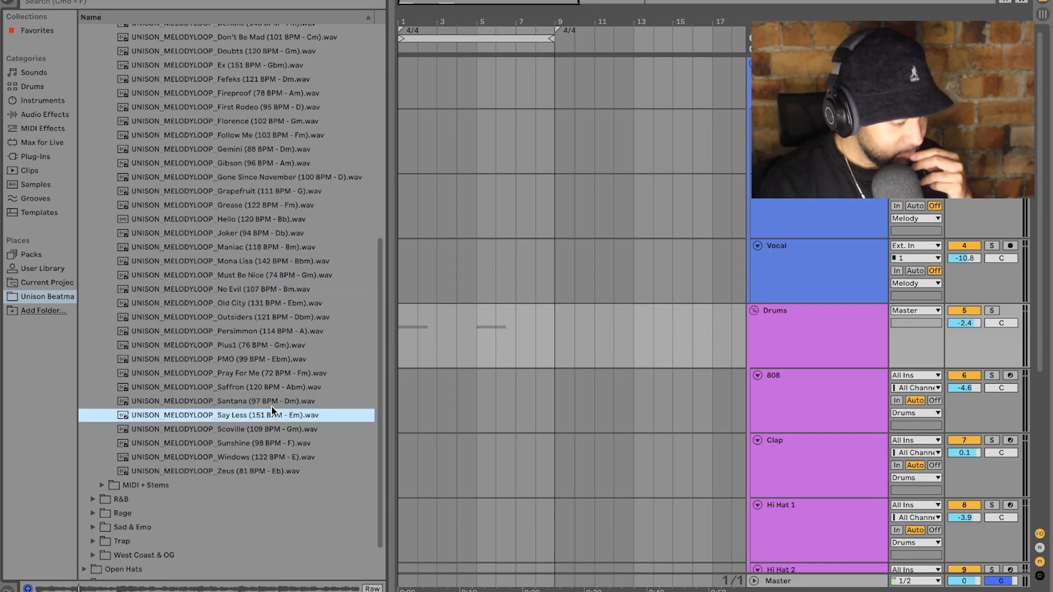
scroll(272, 410, up, 3)
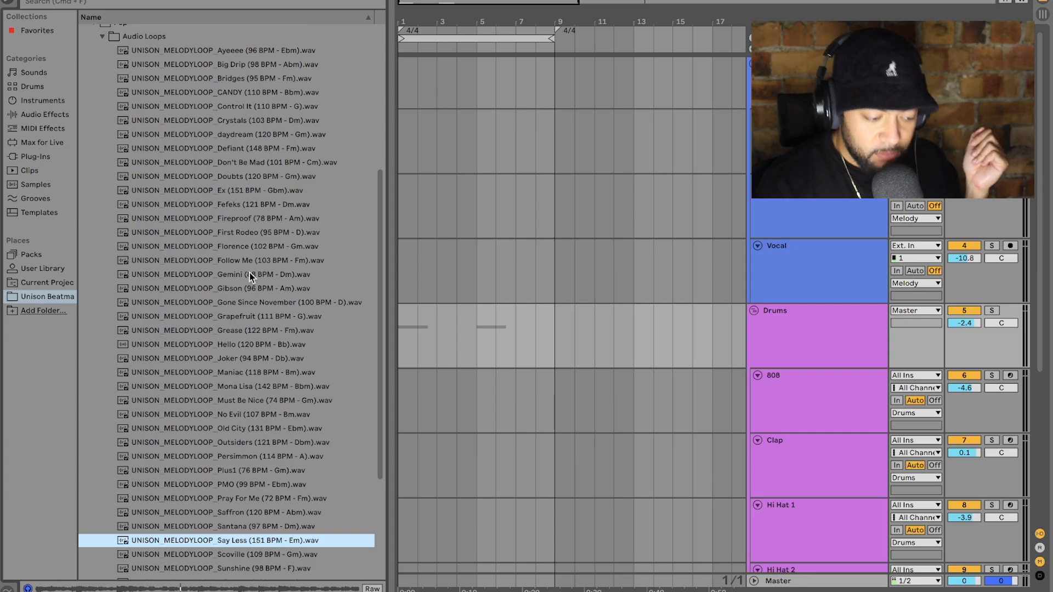
scroll(251, 272, down, 3)
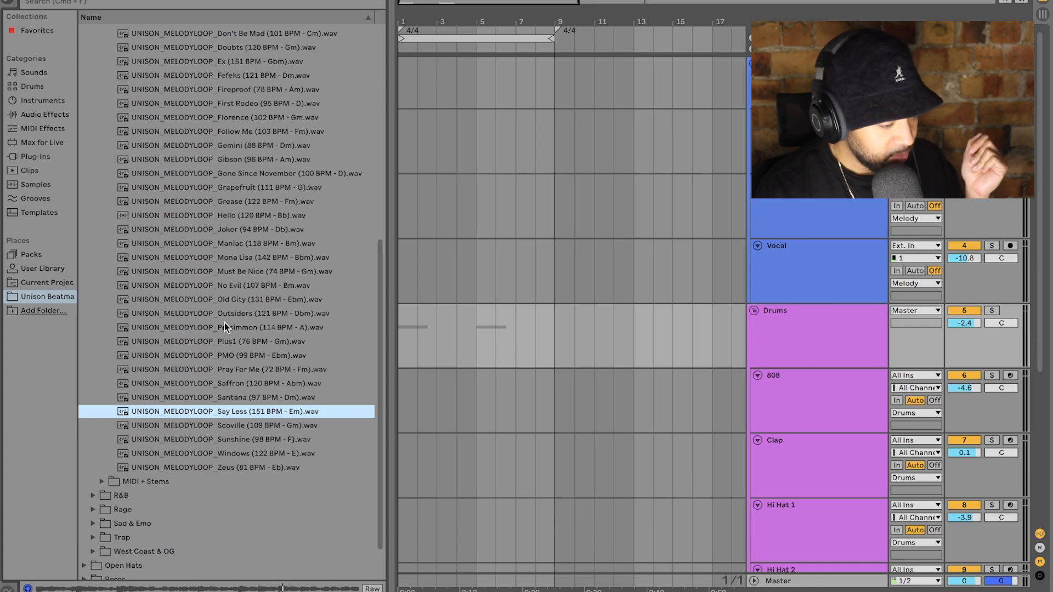
click(219, 344)
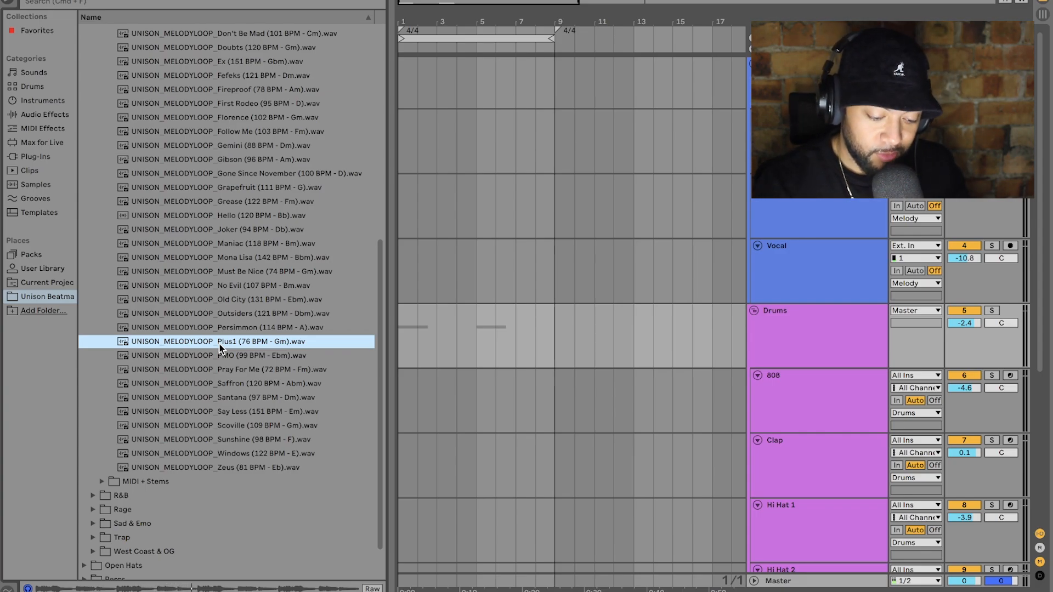
- Open the Plus1 (76 BPM - Gm) folder in the Pop MIDI + Stems and audition its Bass, Rhodes and Vocal stems
key(Left)
click(147, 312)
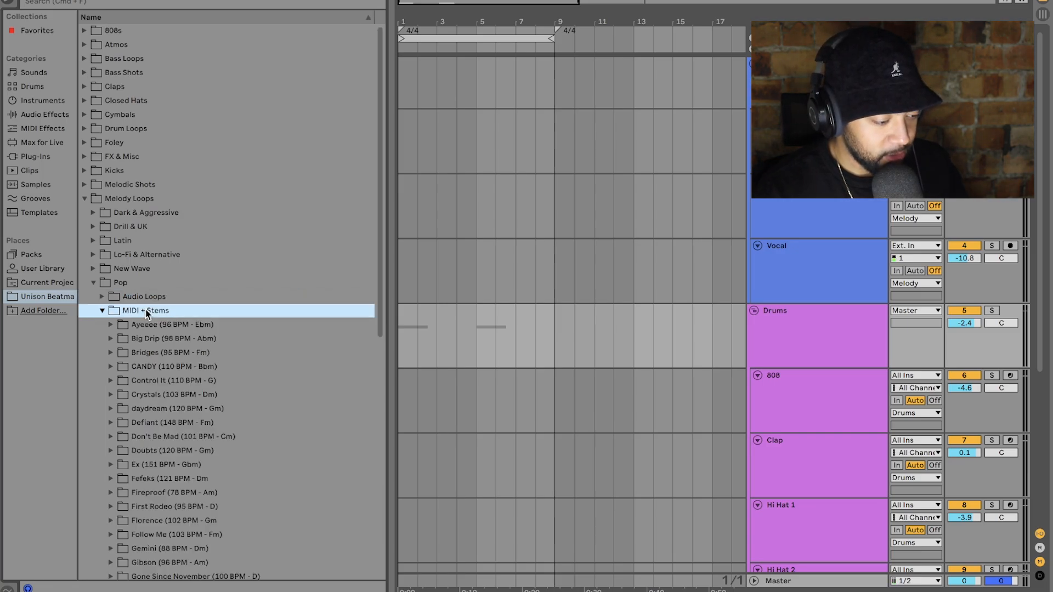
scroll(147, 313, down, 10)
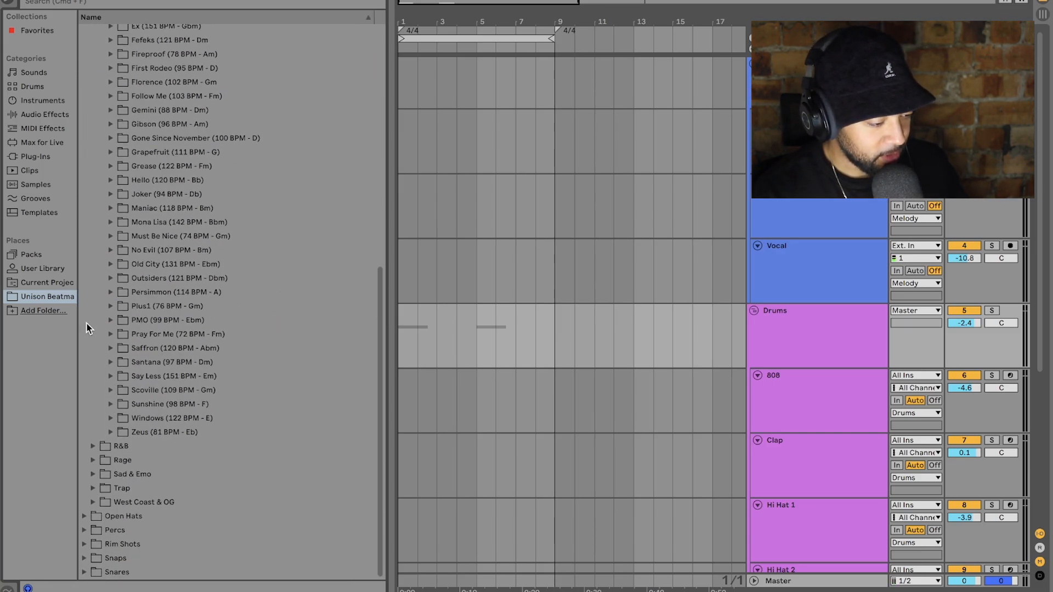
click(147, 306)
click(170, 334)
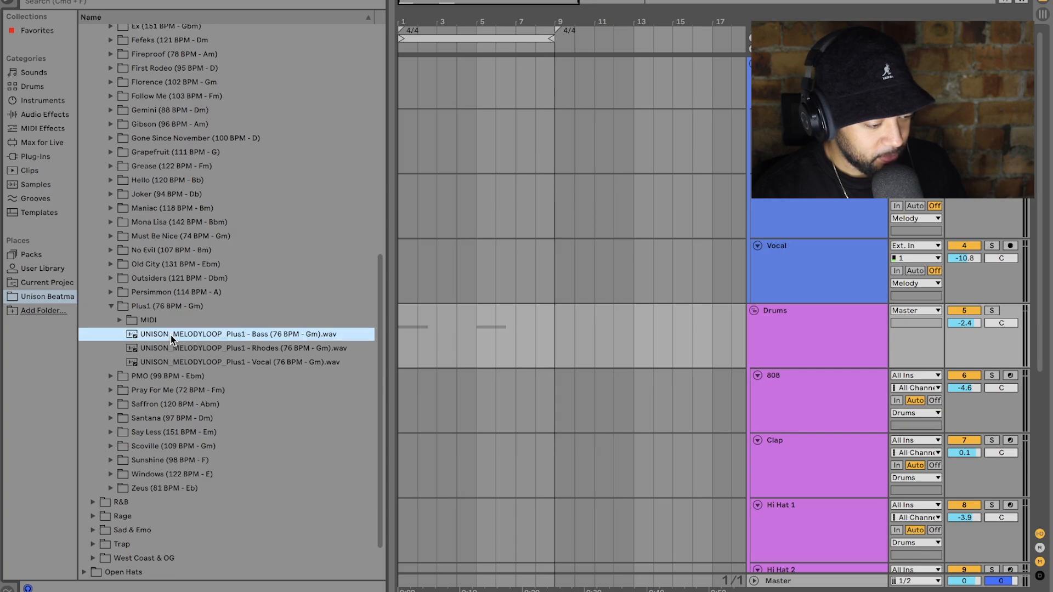
key(Down)
key(Down)
click(215, 335)
click(236, 360)
- Place the Plus1 Bass, Rhodes and Vocal stems at bar 1 on the three separate tracks of the Melody group
click(240, 335)
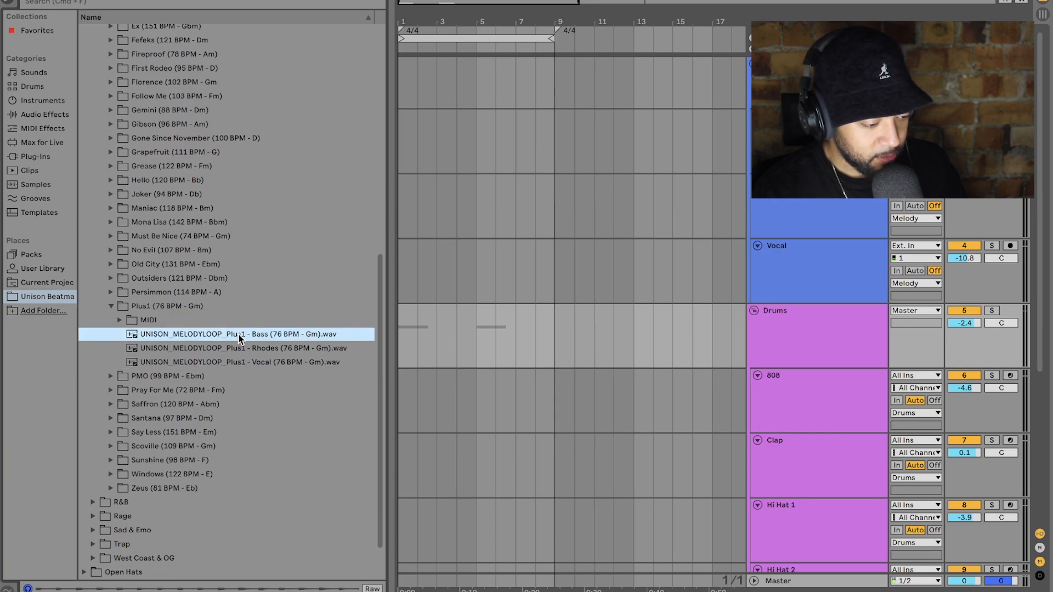
shift+click(256, 359)
drag(256, 341, 406, 152)
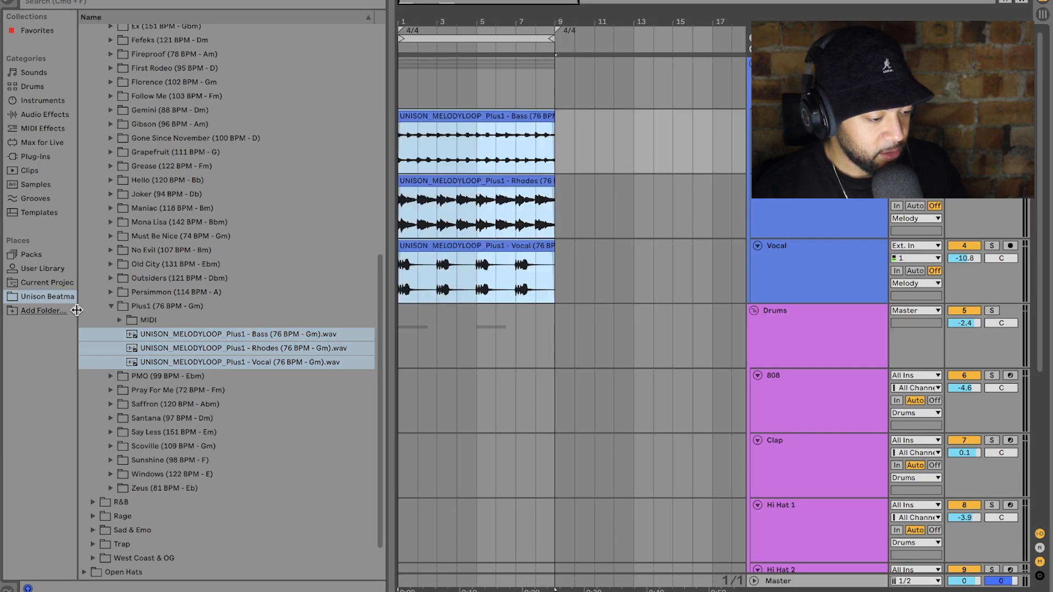
- Collapse the Melody Loops folders and open the Audio folder of the Pop Combination Loops under Drum Loops
click(118, 250)
key(Left)
key(Left)
key(Left)
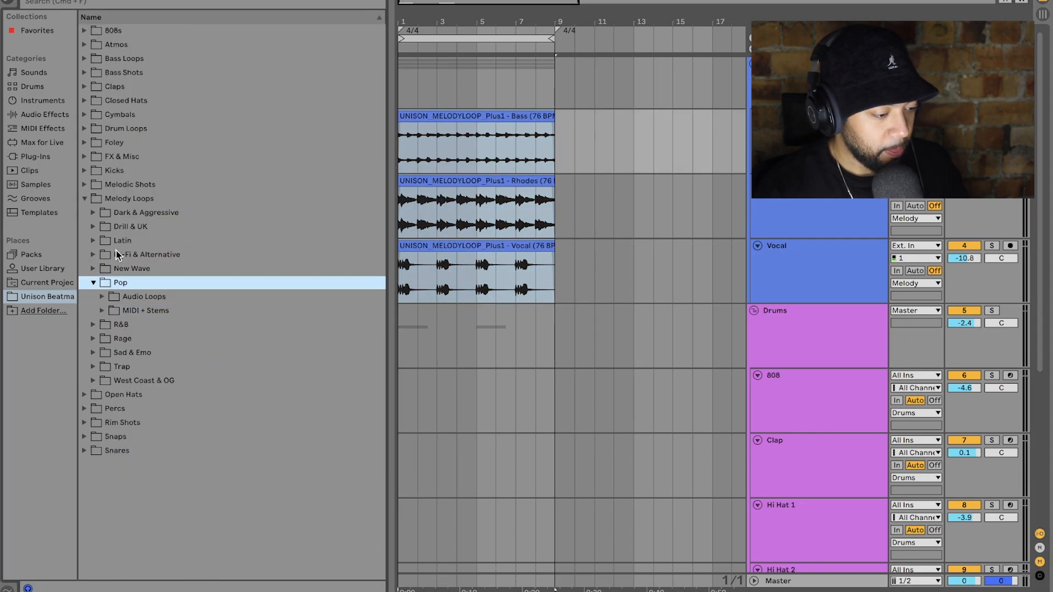
key(Left)
key(Left)
click(91, 128)
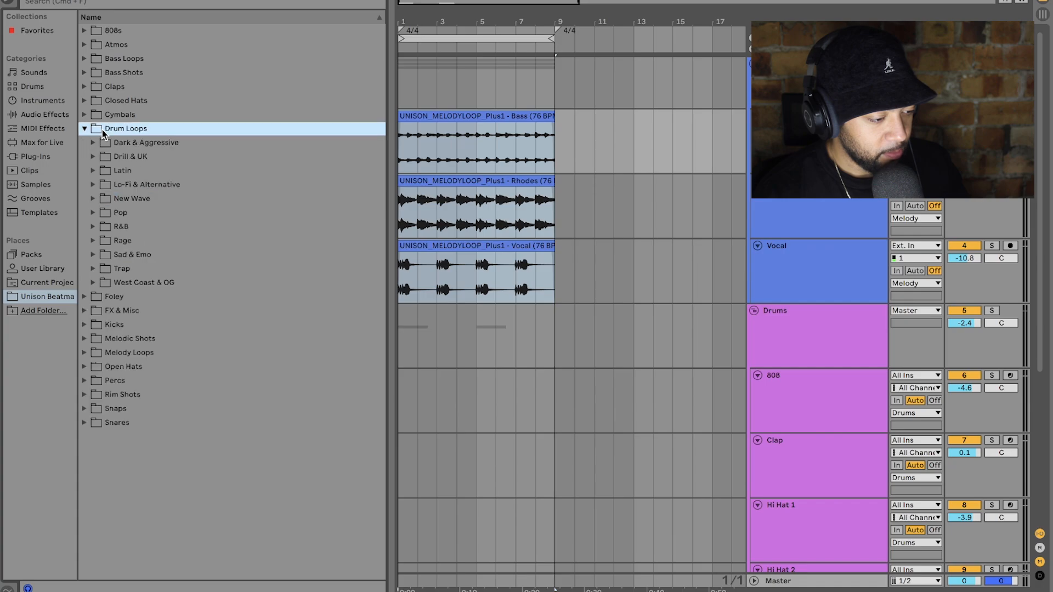
click(133, 219)
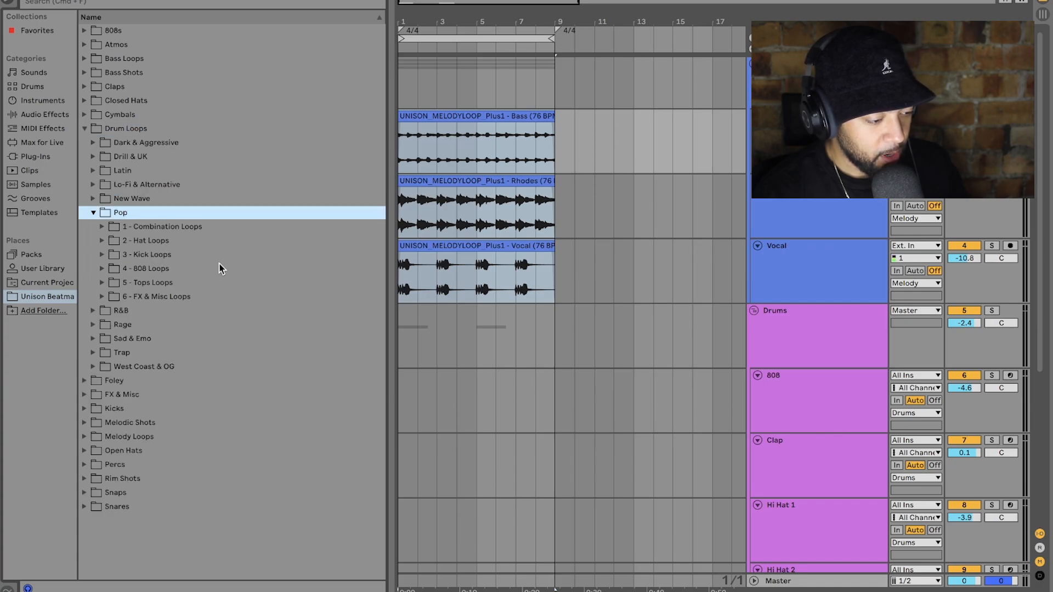
key(Down)
key(Right)
click(144, 242)
key(Right)
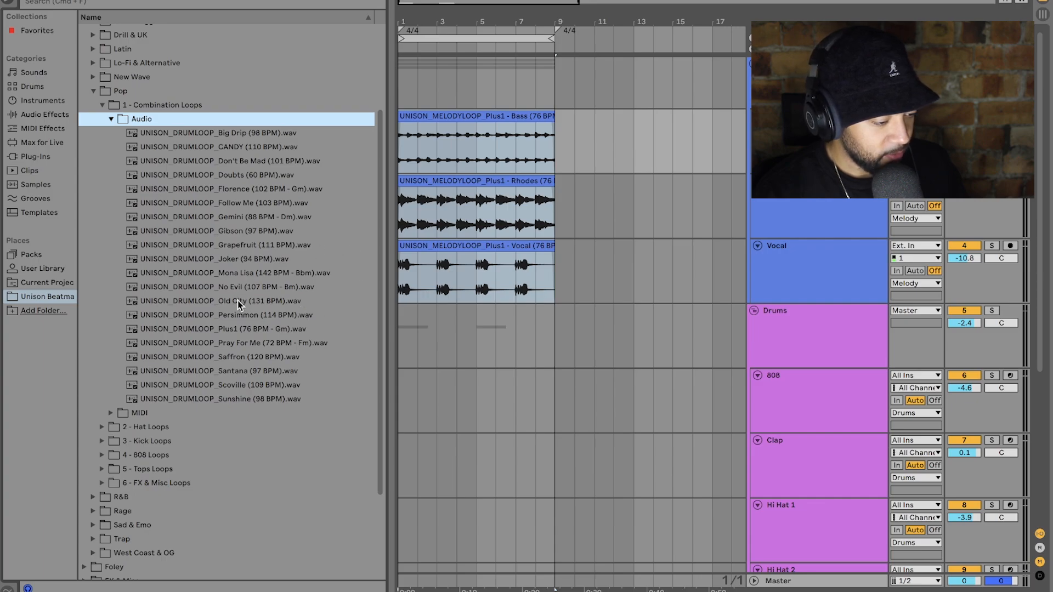
- Audition the Old City, Sunshine and Plus1 drum loops
click(239, 301)
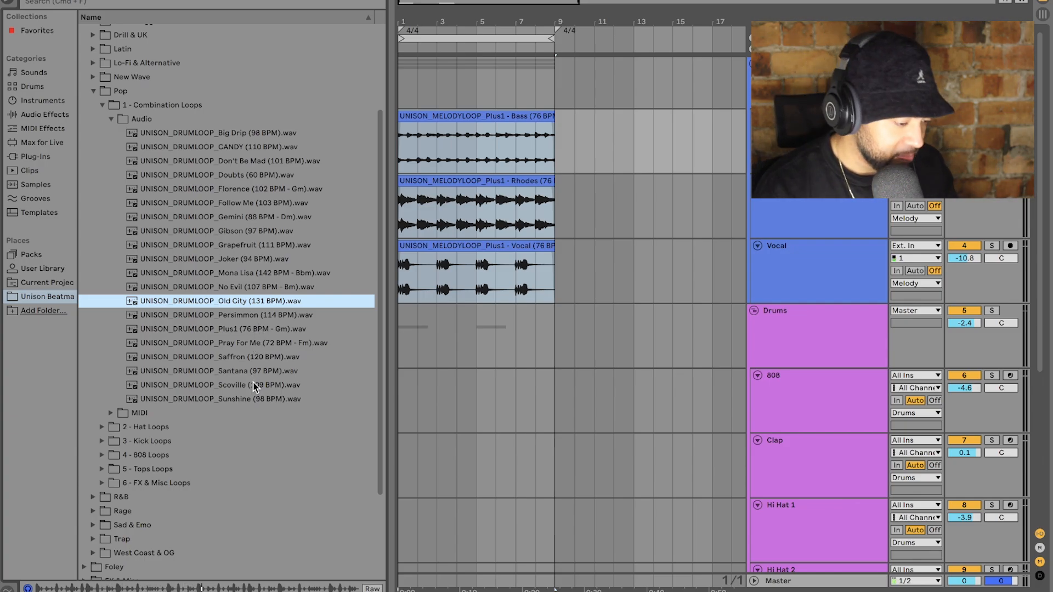
click(253, 399)
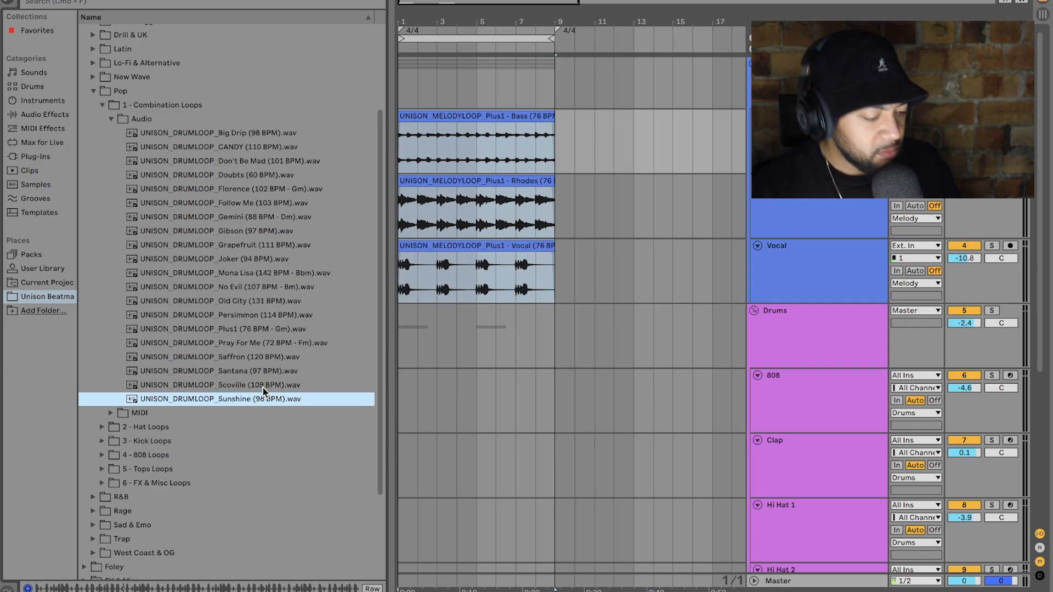
click(268, 329)
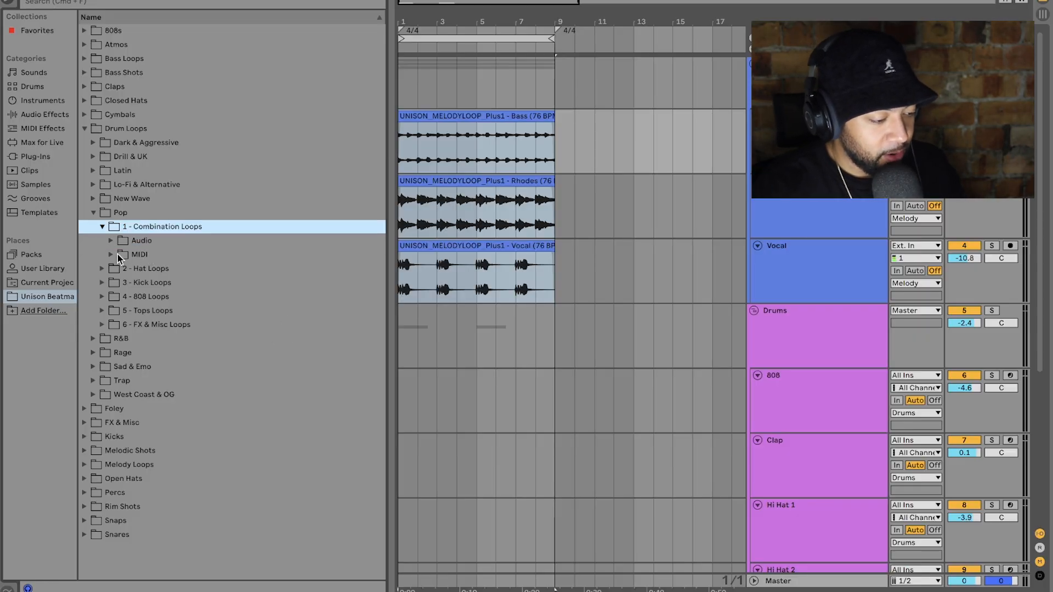
- Place the six Plus1 drum MIDI files from the Pop Combination Loops on the Drums group's tracks at bar 1, importing their tempo and time signature
click(118, 254)
scroll(171, 415, down, 3)
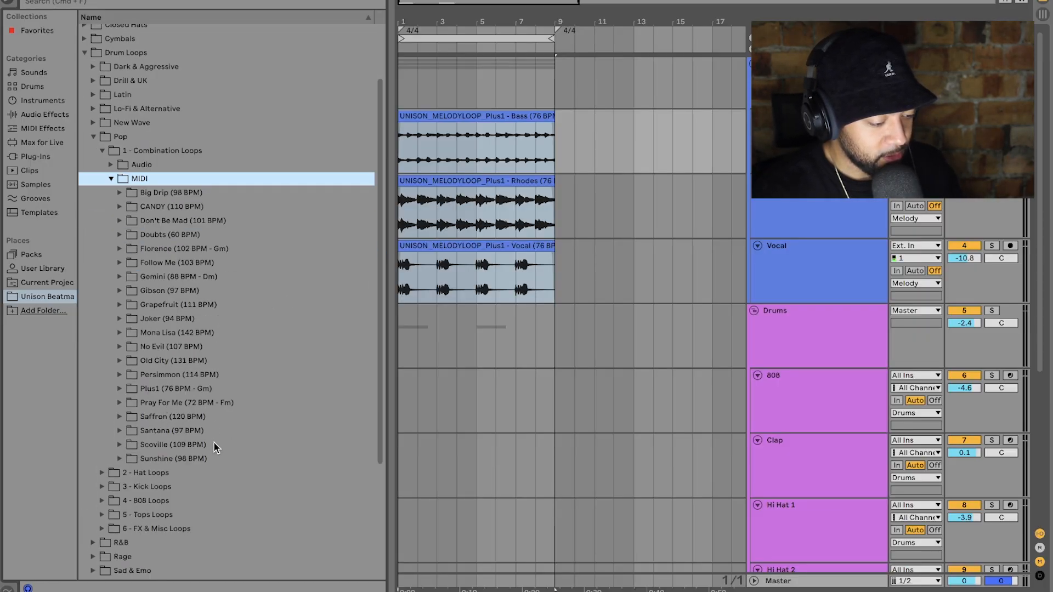
click(184, 389)
click(120, 389)
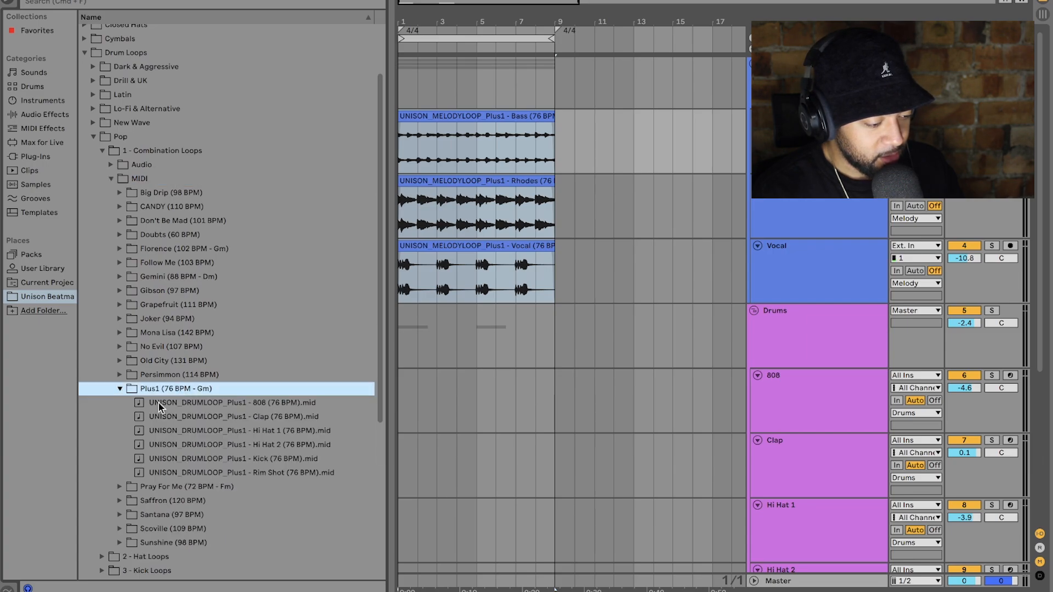
click(195, 402)
shift+click(241, 473)
mouse_move(240, 406)
mouse_down()
mouse_move(452, 411)
mouse_move(408, 406)
mouse_up()
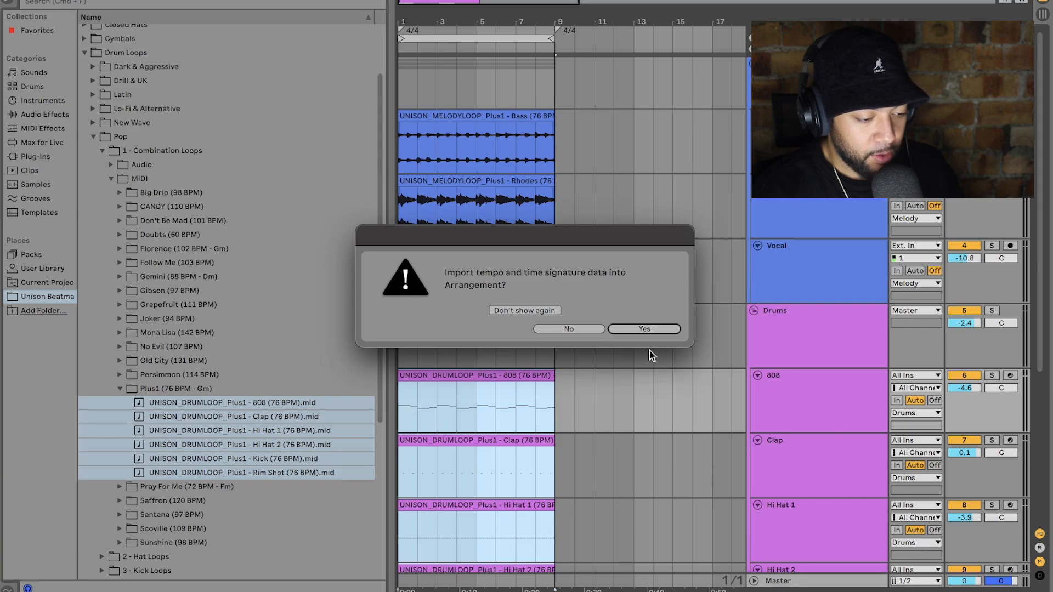
click(649, 330)
key(space)
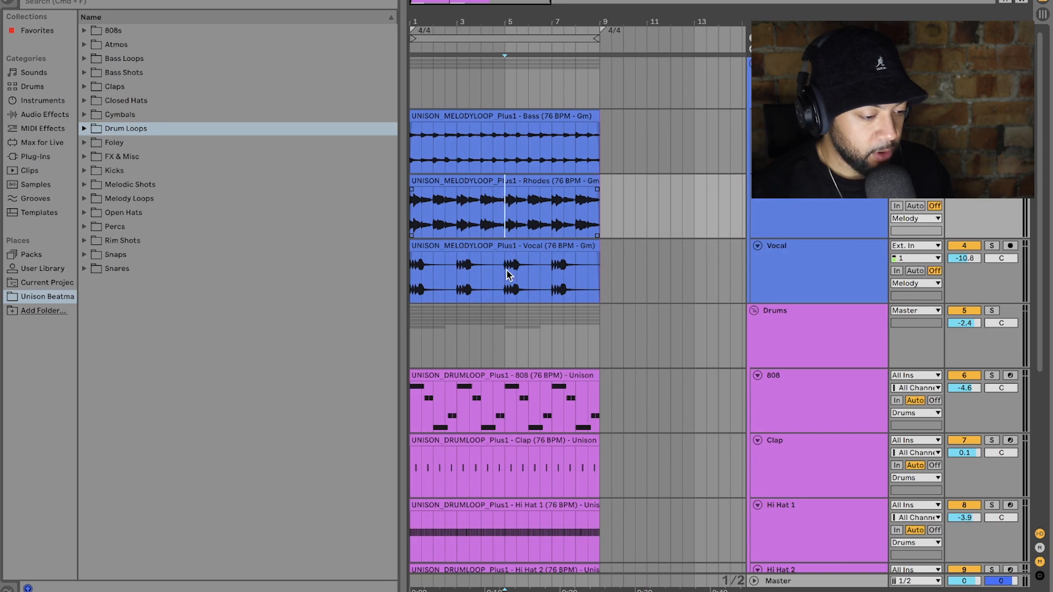
- Insert four bars of empty time at bar 5 across the whole arrangement
drag(507, 274, 676, 268)
key(ctrl+i)
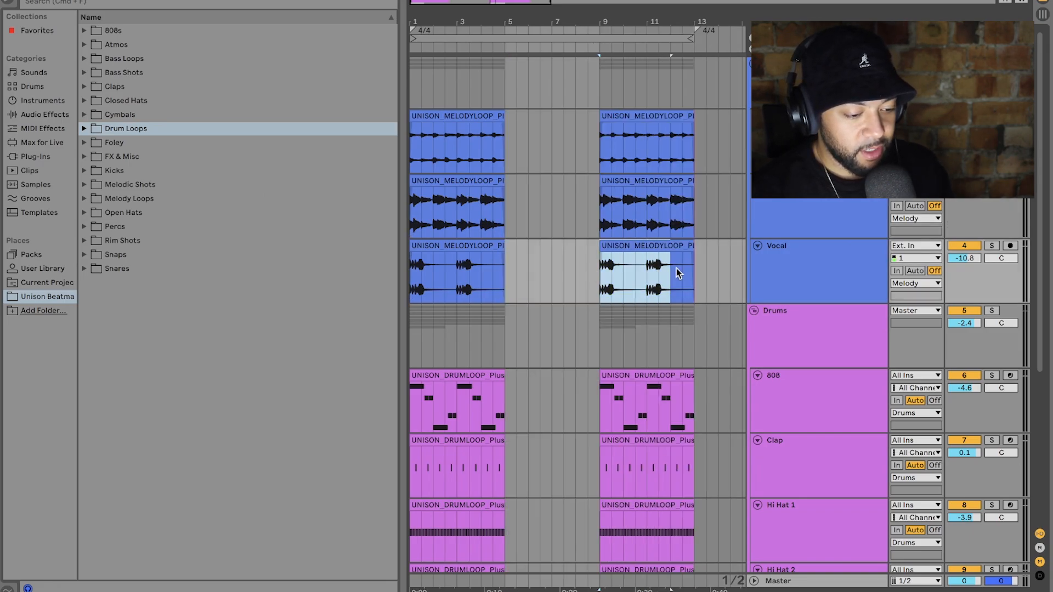
click(585, 279)
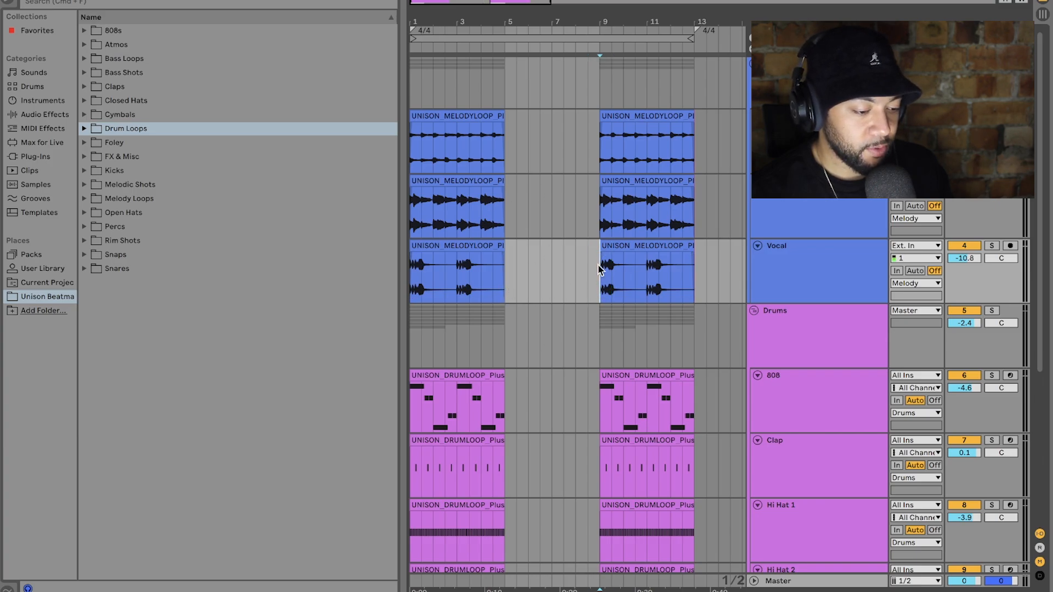
- Add a new audio track below the Vocal track in the Melody group
click(829, 288)
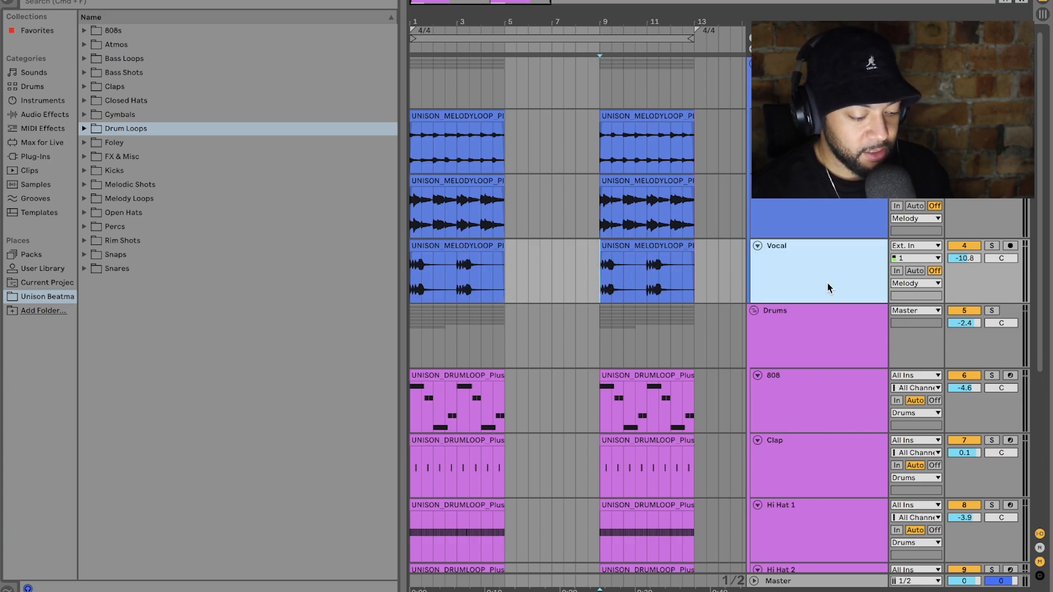
key(super+t)
click(830, 337)
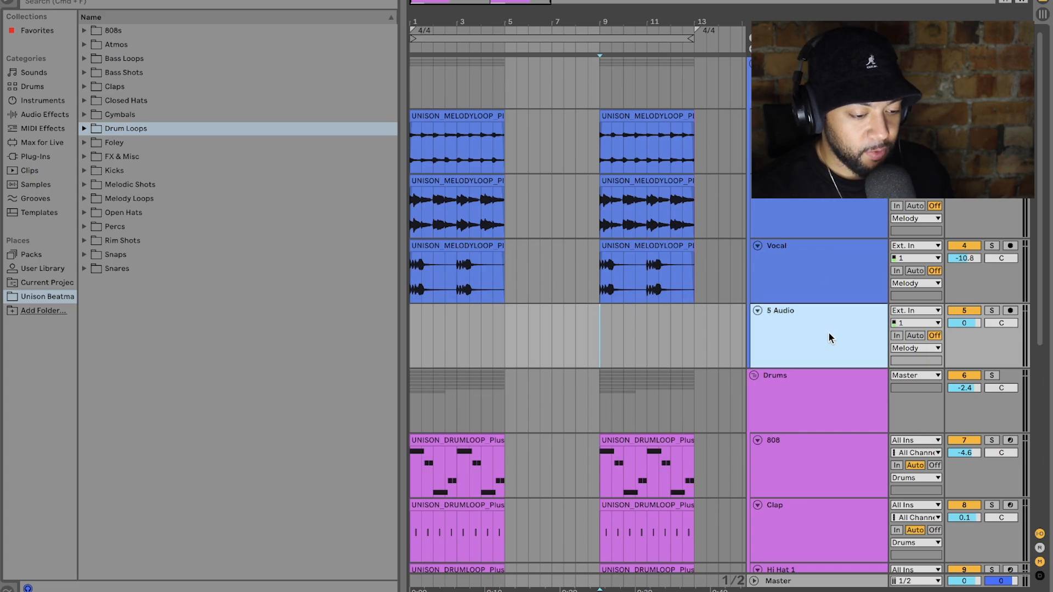
- Reopen the Pop Combination Loops audio folder and audition the Grapefruit, Saffron and Doubts drum loops
click(100, 133)
click(107, 215)
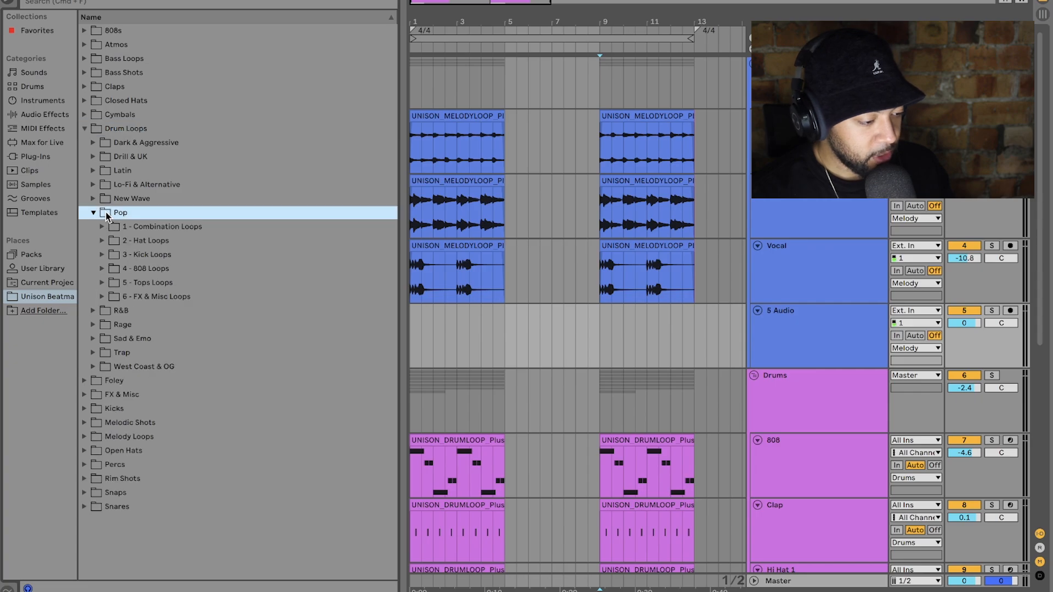
click(165, 228)
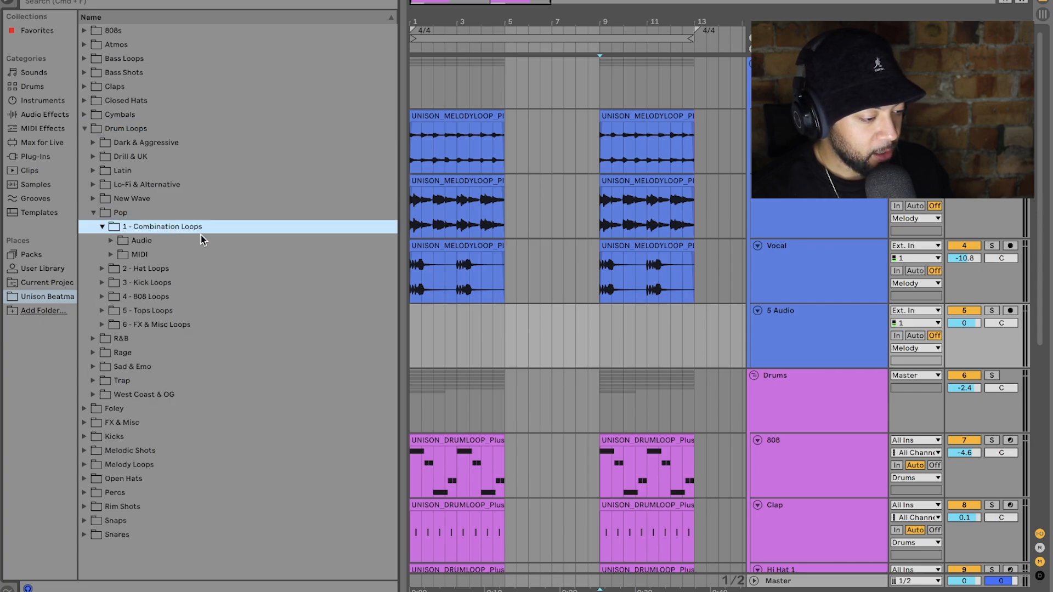
click(137, 243)
scroll(251, 260, down, 3)
click(252, 299)
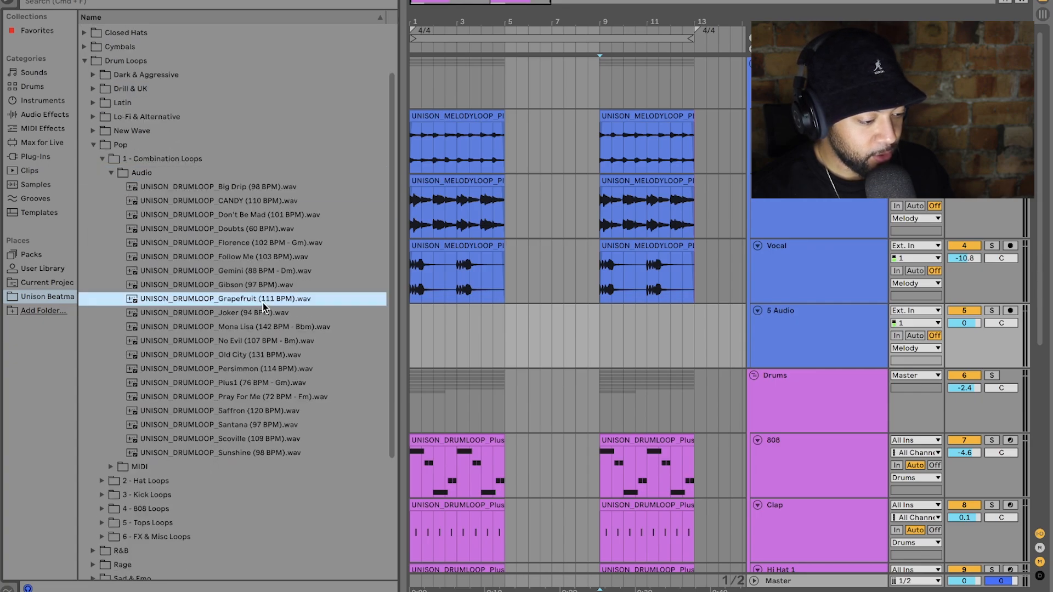
click(252, 412)
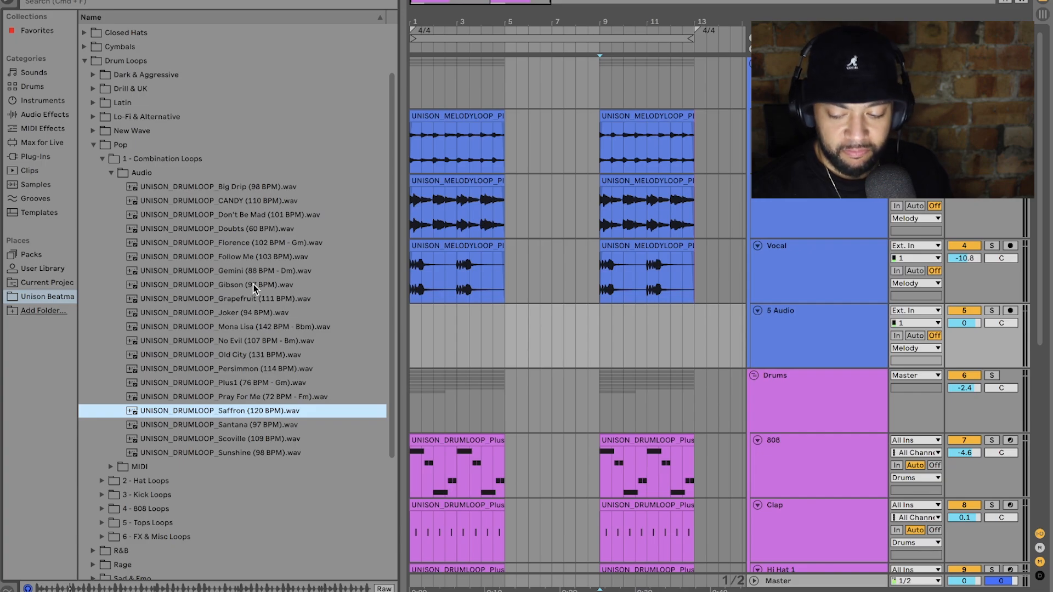
click(241, 232)
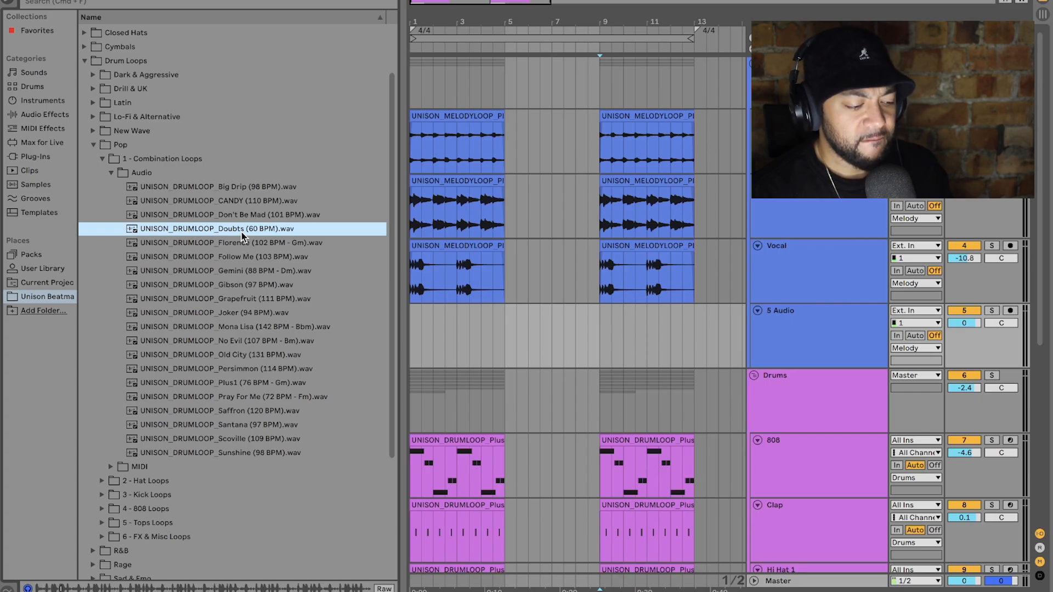
- Place the Doubts (60 BPM) drum loop at bar 5 on the new audio track and trim it to end at bar 9
drag(243, 237, 597, 341)
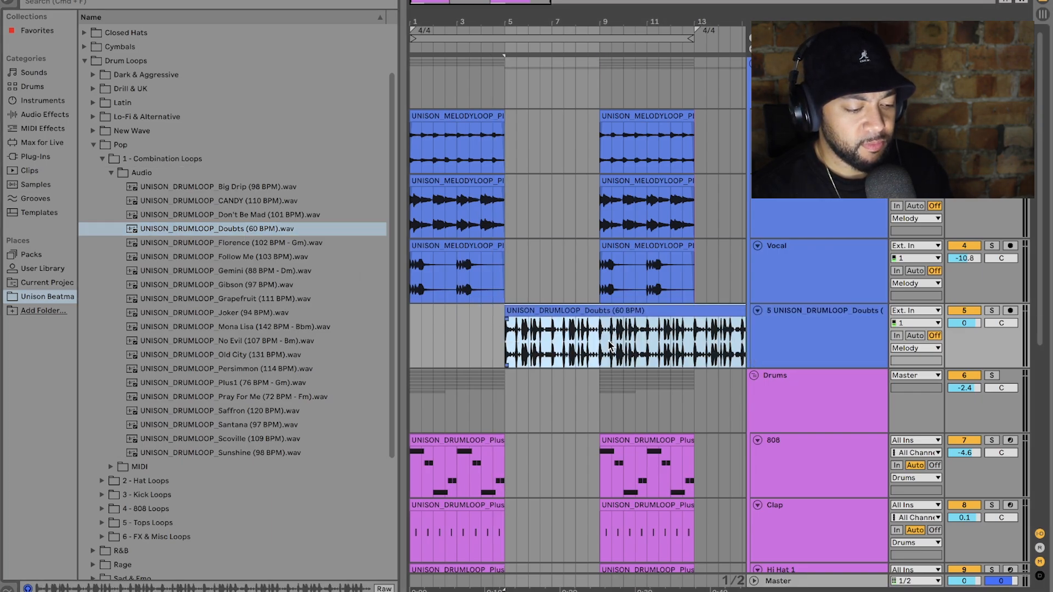
key(super+e)
click(616, 307)
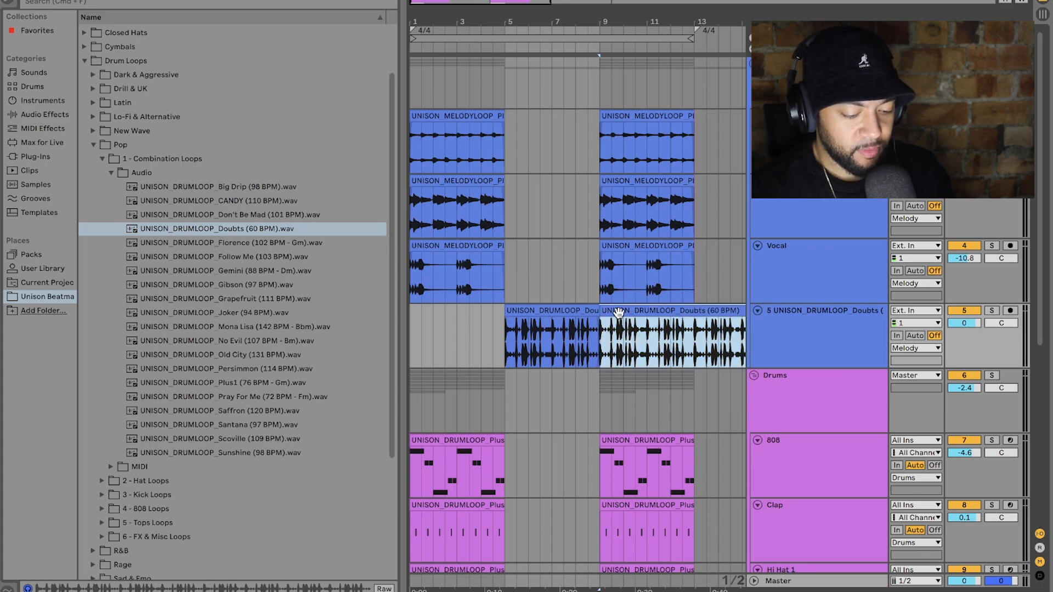
key(Delete)
- Set the Doubts track's volume to -5.5 dB and open the Doubts clip's settings
click(551, 311)
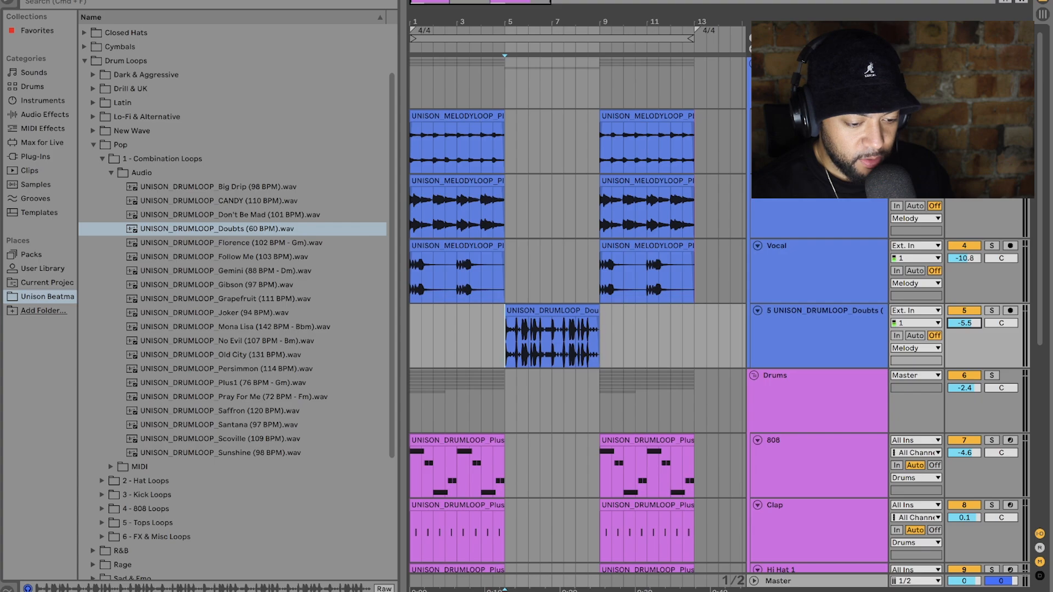
click(820, 329)
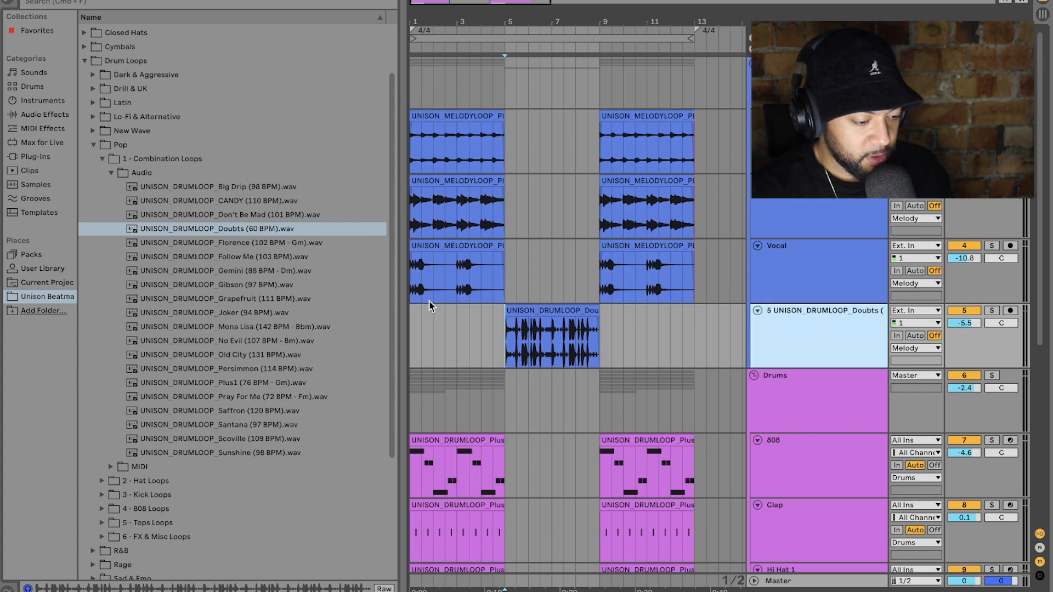
double_click(538, 311)
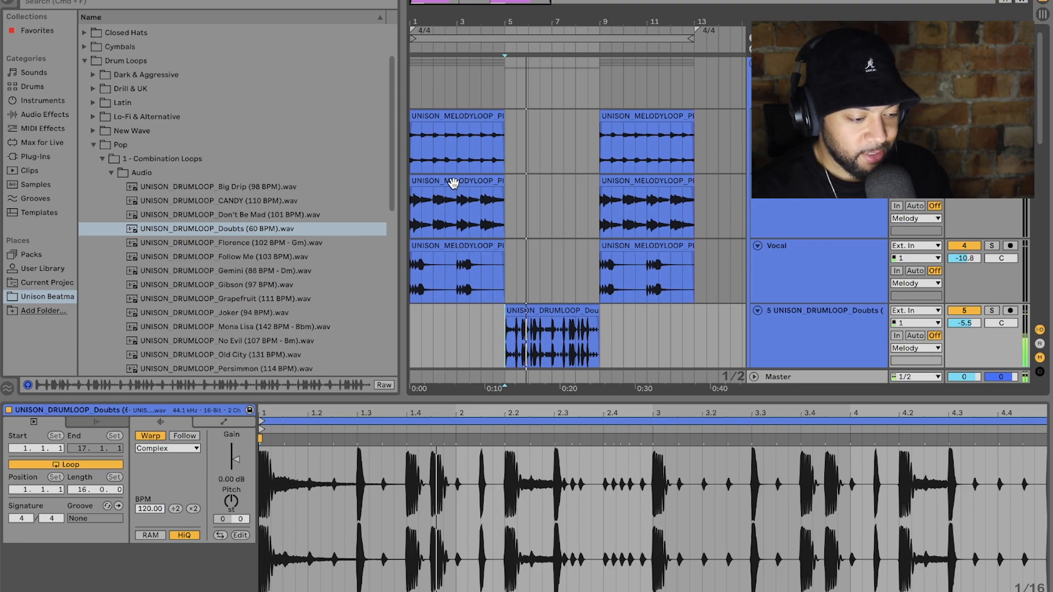
- Duplicate the first Rhodes clip to fill bars 5 to 8, and hide the clip settings
click(452, 183)
key(super+d)
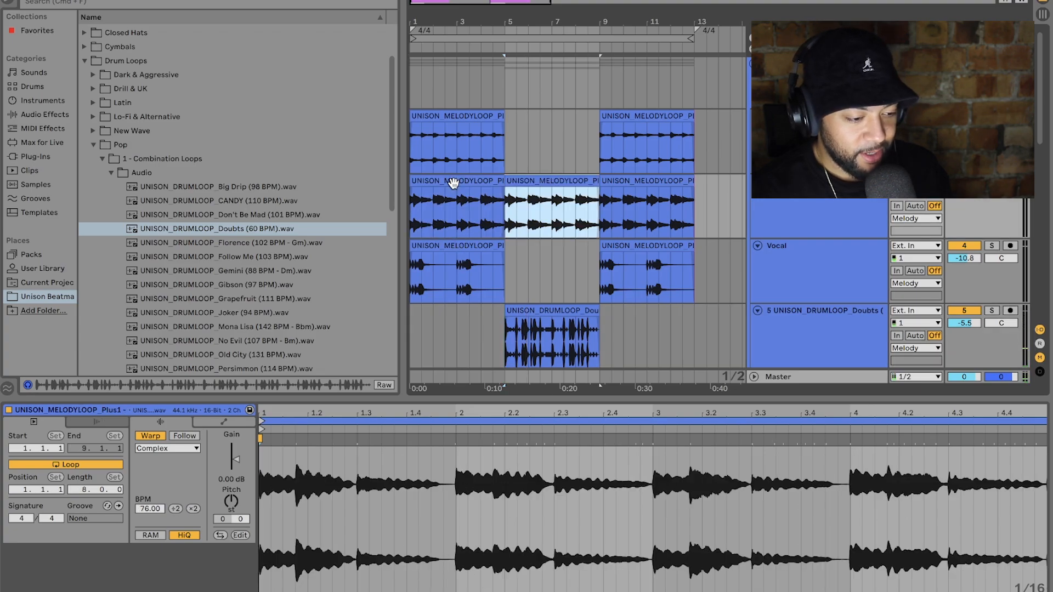
click(509, 220)
key(super+alt+l)
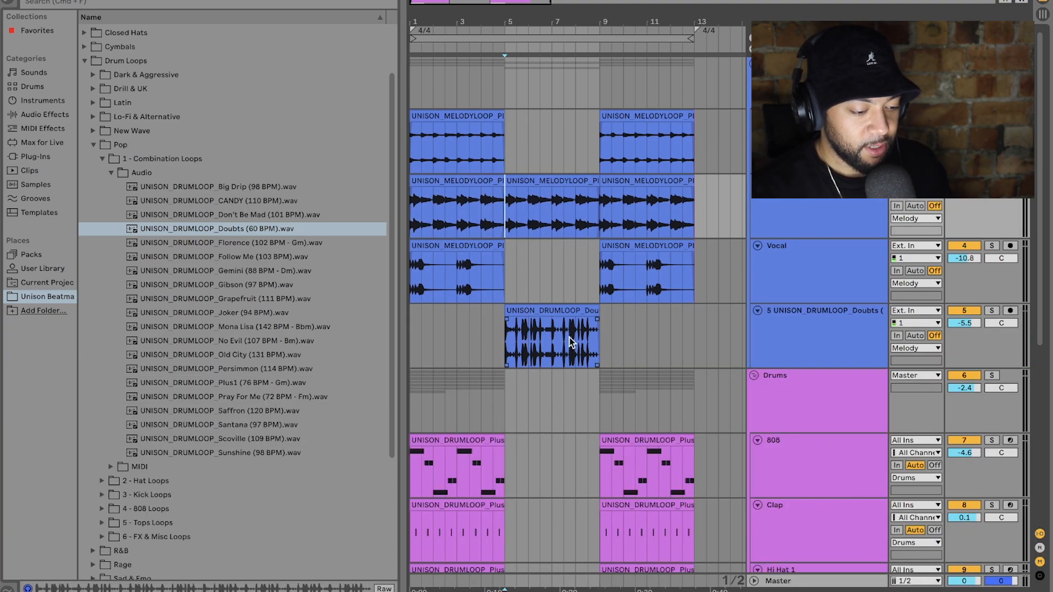
- Listen to the Doubts drums with the Rhodes from bar 5, and collapse the Drum Loops folders
key(space)
click(93, 145)
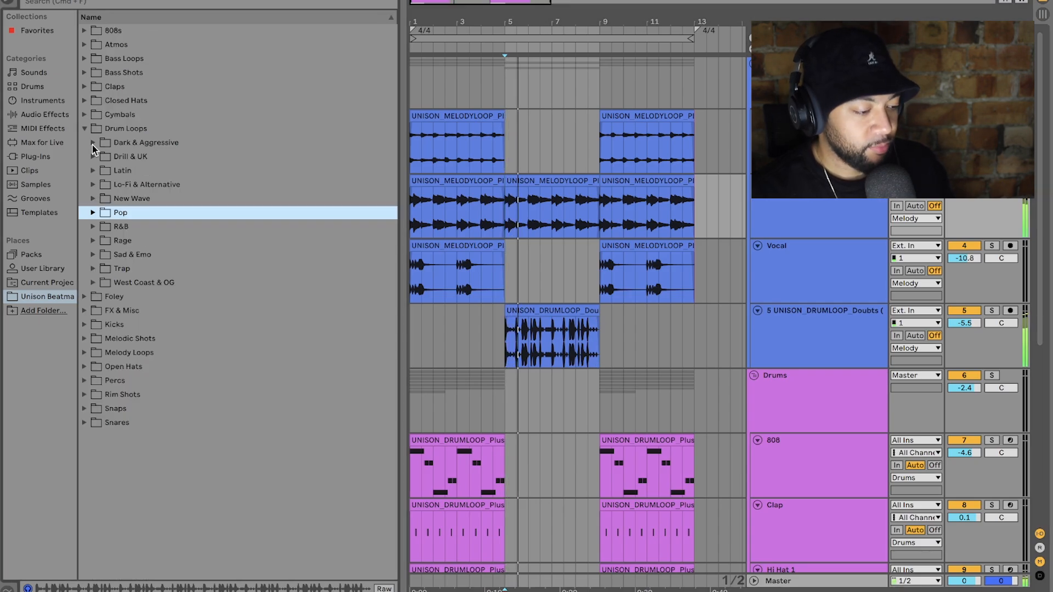
click(84, 129)
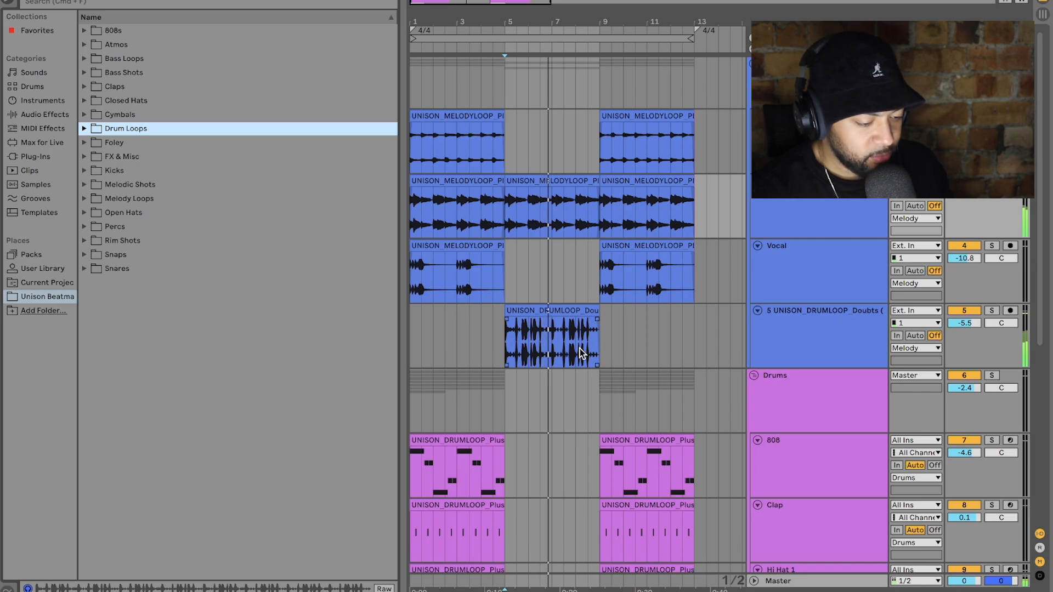
key(space)
- Add an EQ Eight from the EQ & Filters audio effects to the Doubts drum loop track
click(505, 341)
scroll(504, 342, up, 3)
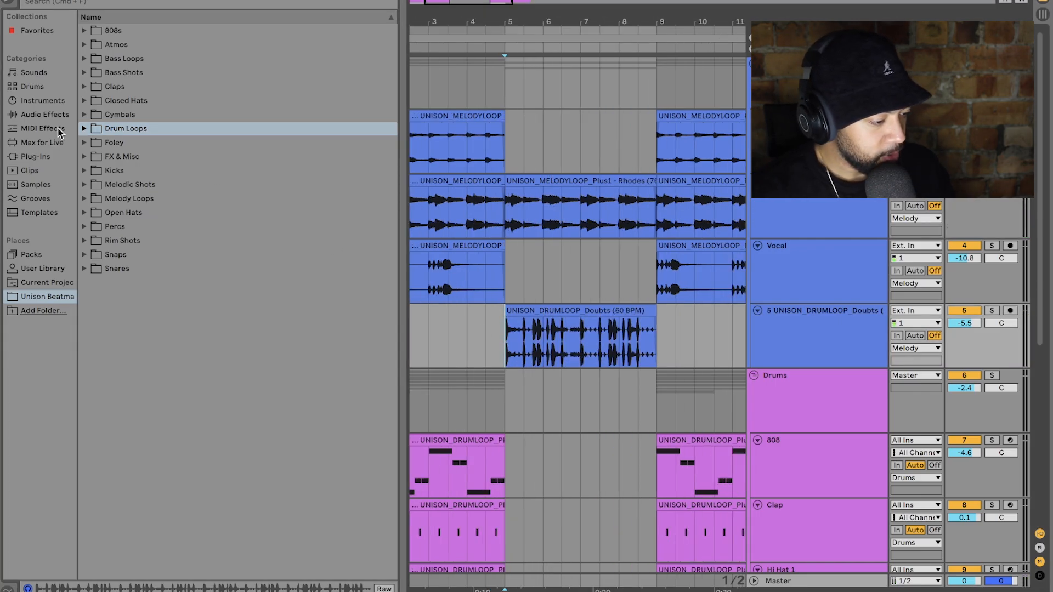
click(45, 114)
click(109, 72)
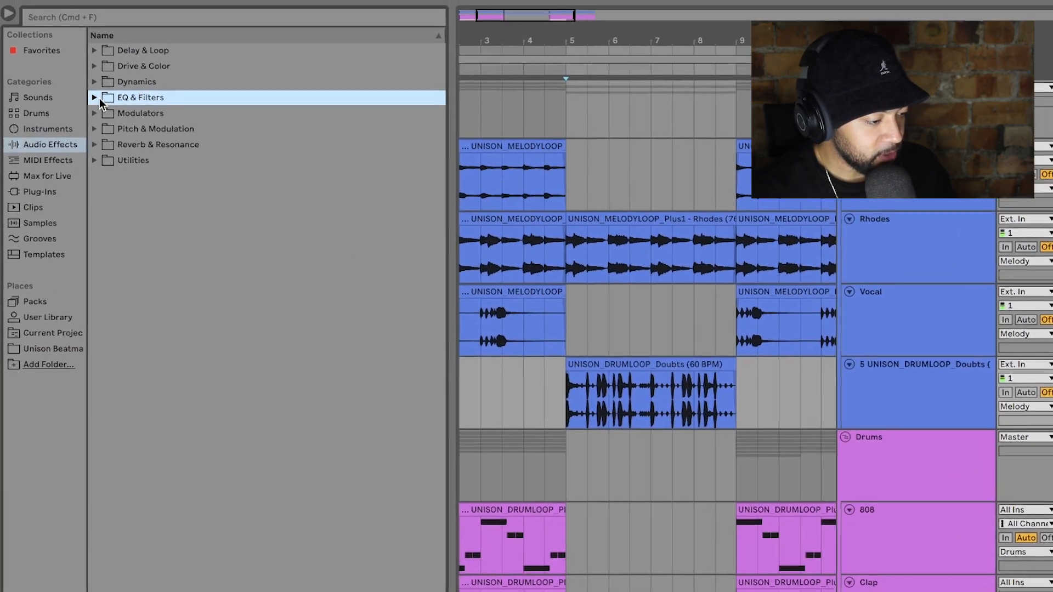
click(84, 72)
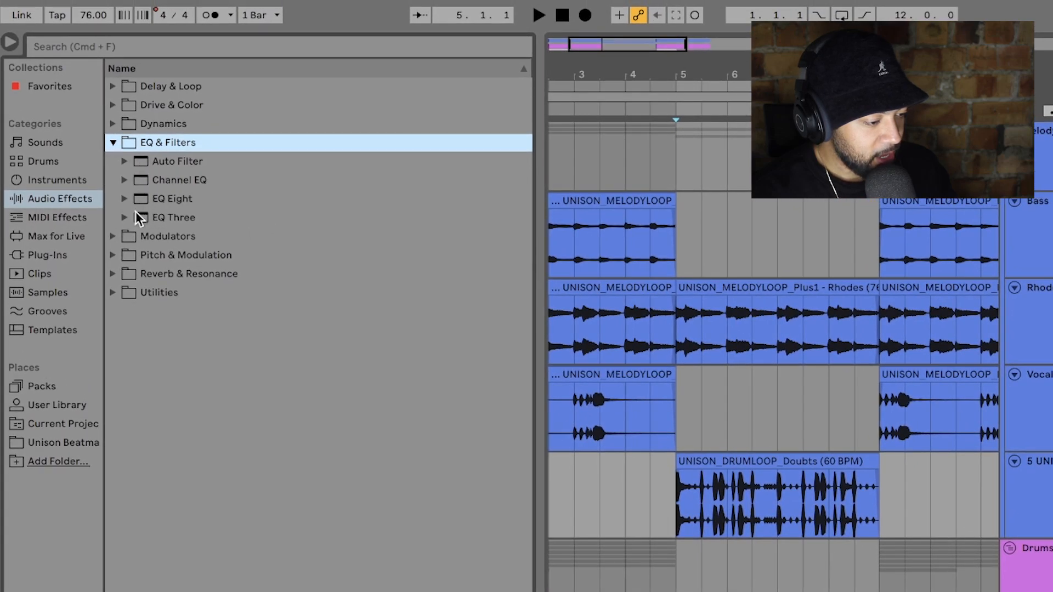
click(125, 199)
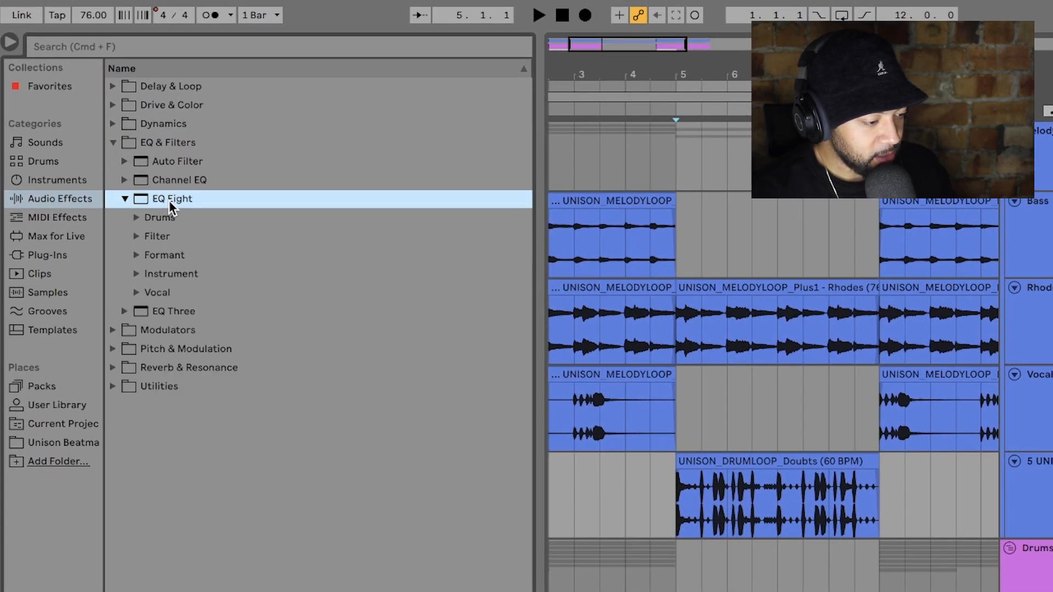
key(Return)
drag(165, 199, 297, 591)
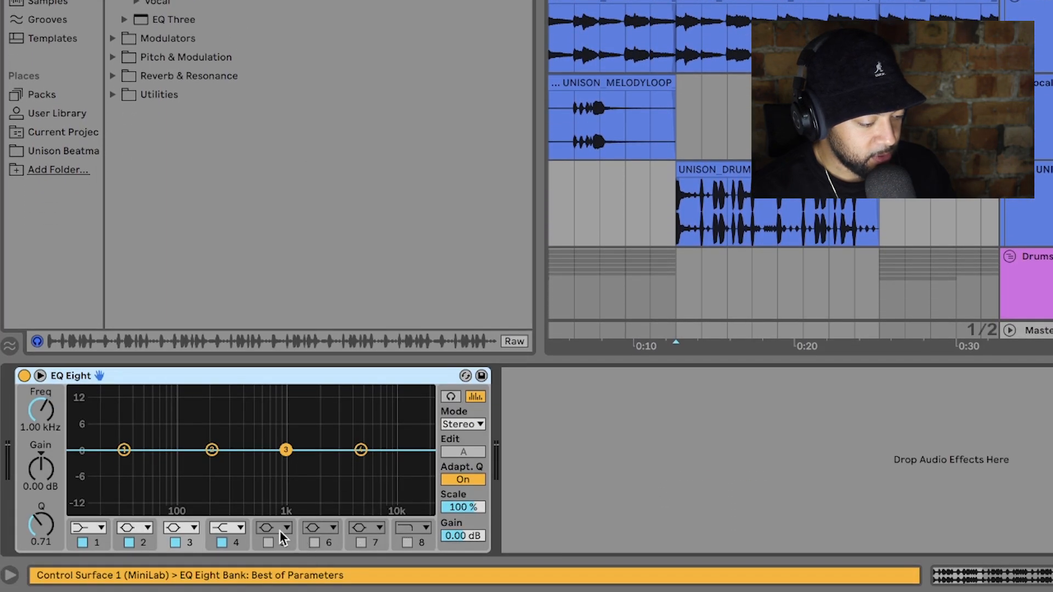
- Make band 4 of the Doubts EQ a high-cut filter at about 560 Hz and lower band 1's low shelf to about -4.8 dB
click(240, 527)
click(240, 514)
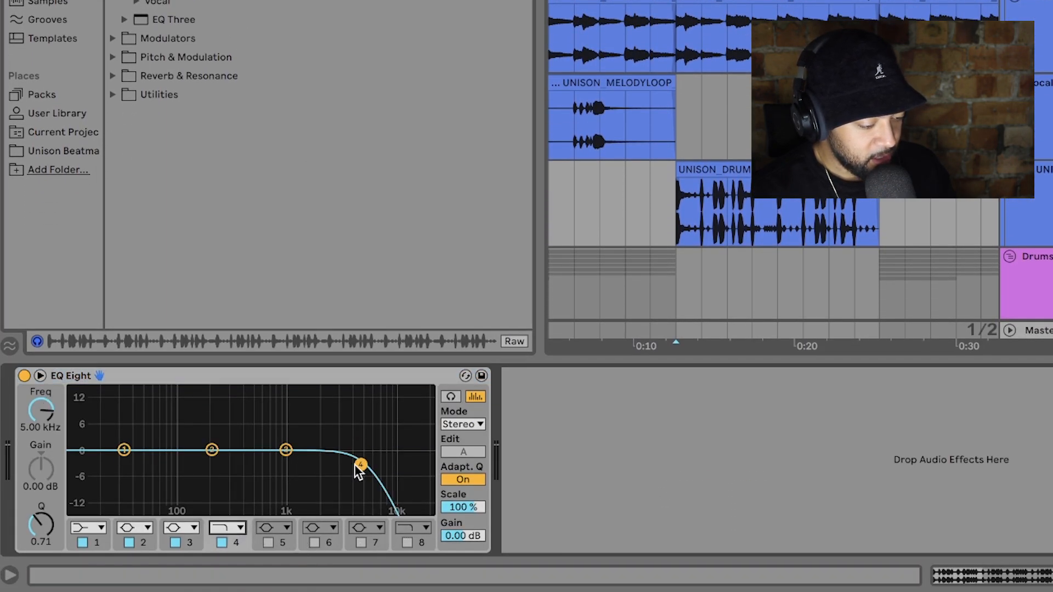
drag(356, 463, 259, 467)
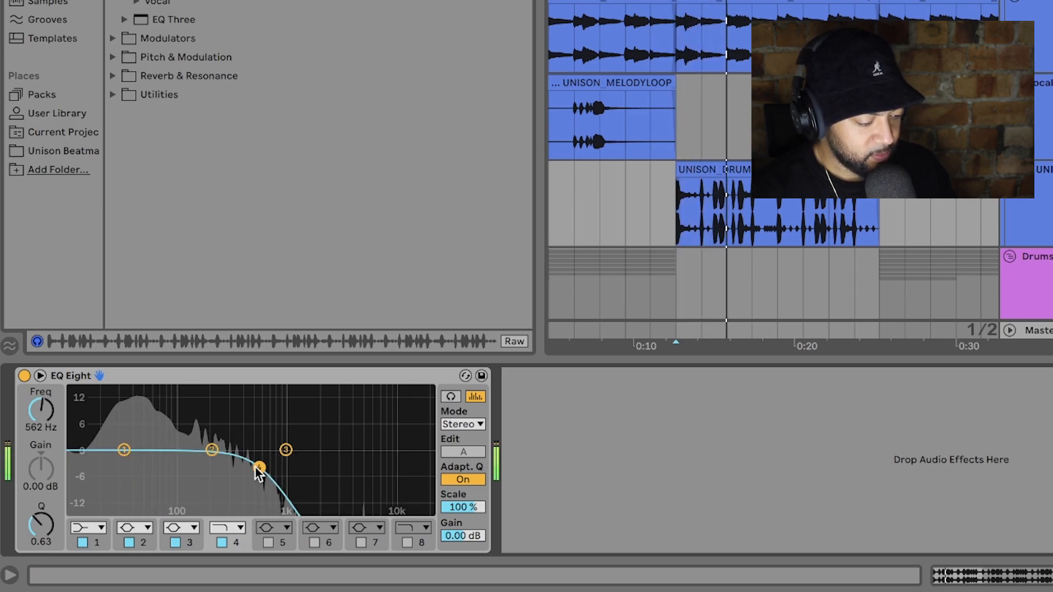
drag(125, 451, 125, 469)
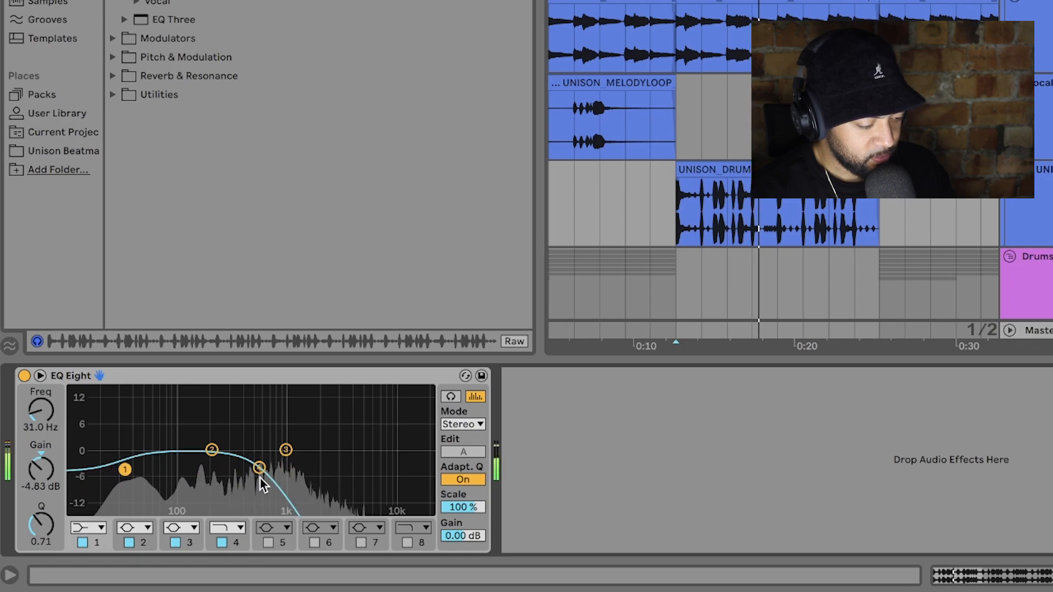
drag(259, 467, 268, 468)
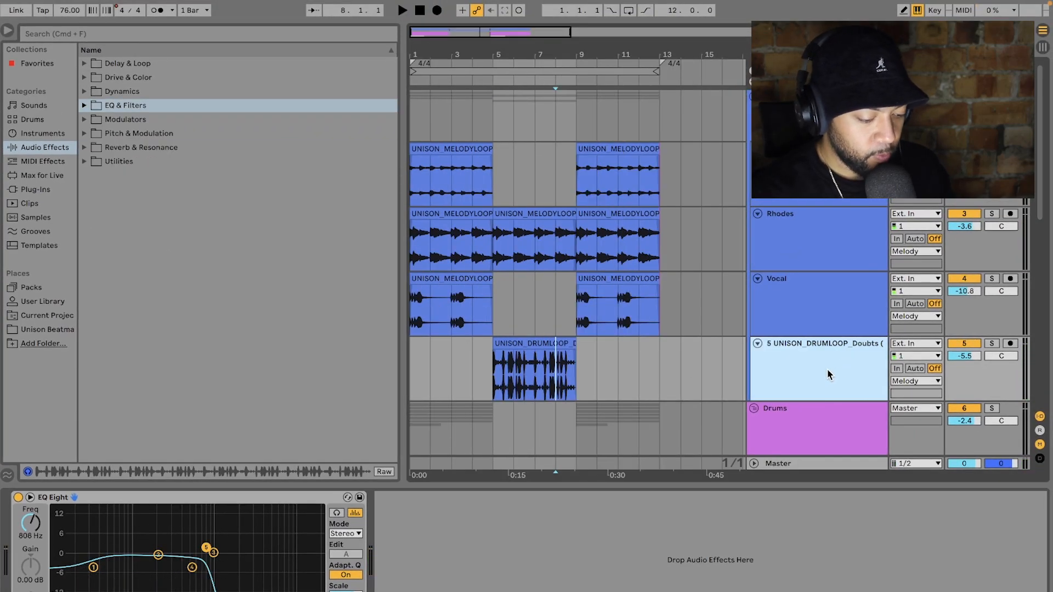
- Add an audio track and place the Plus1 (76 BPM - Gm) combination loop from the Pop drum loops on it, starting at bar 8
key(super+t)
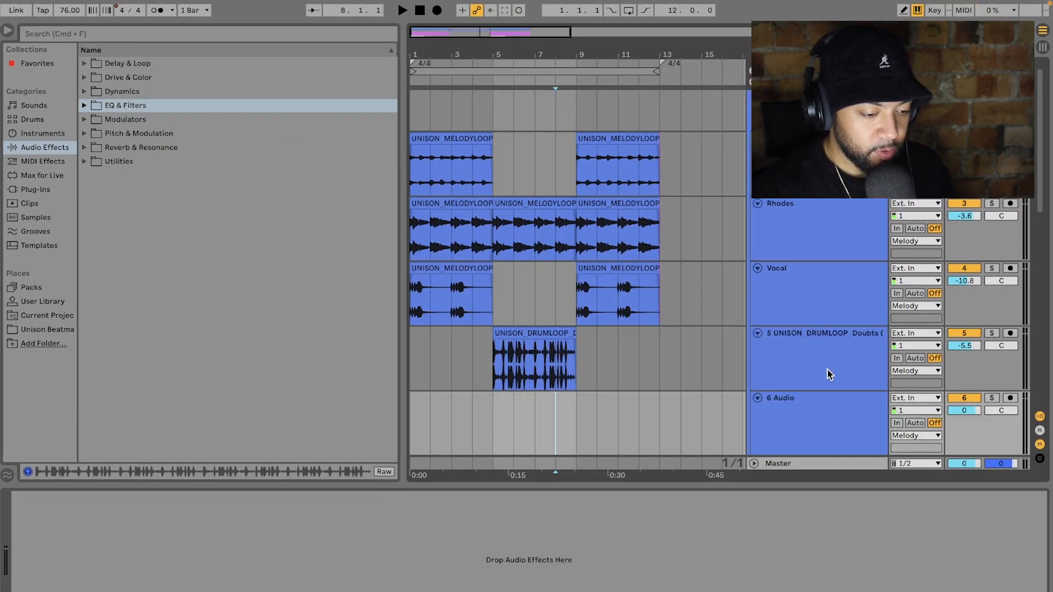
click(774, 421)
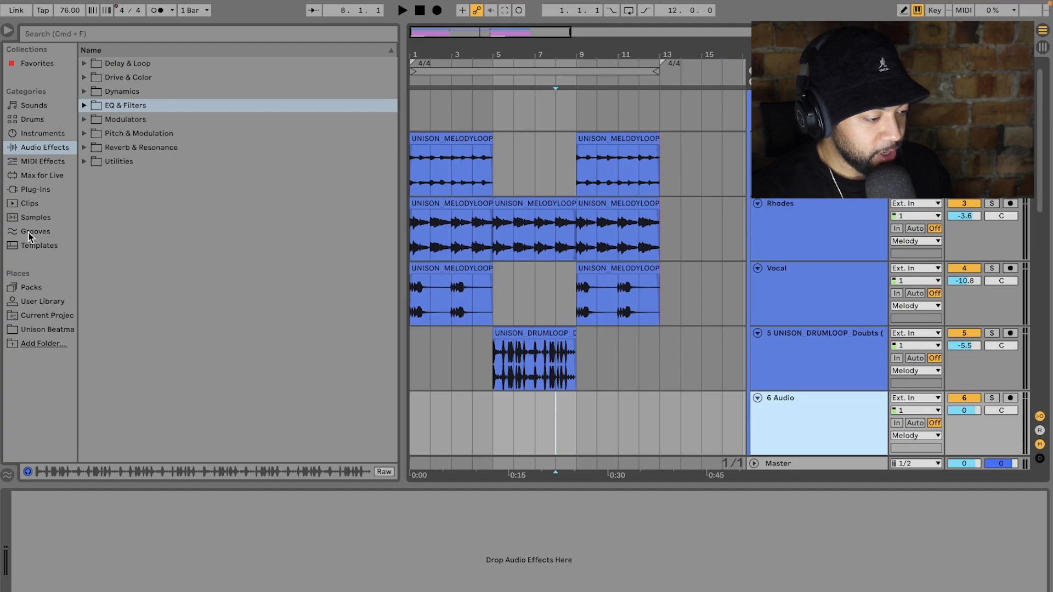
click(59, 329)
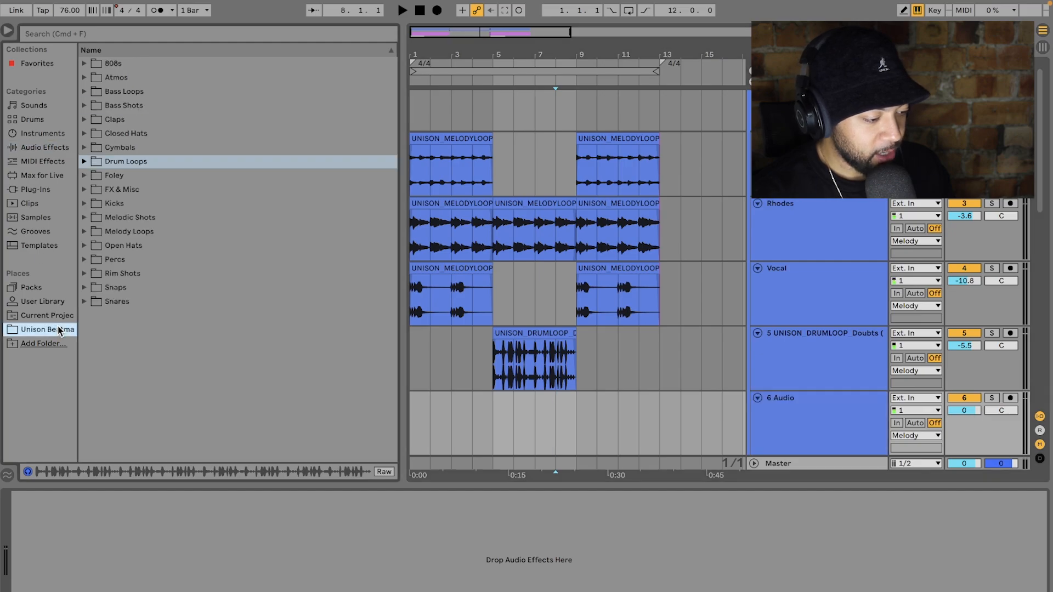
click(123, 163)
click(114, 248)
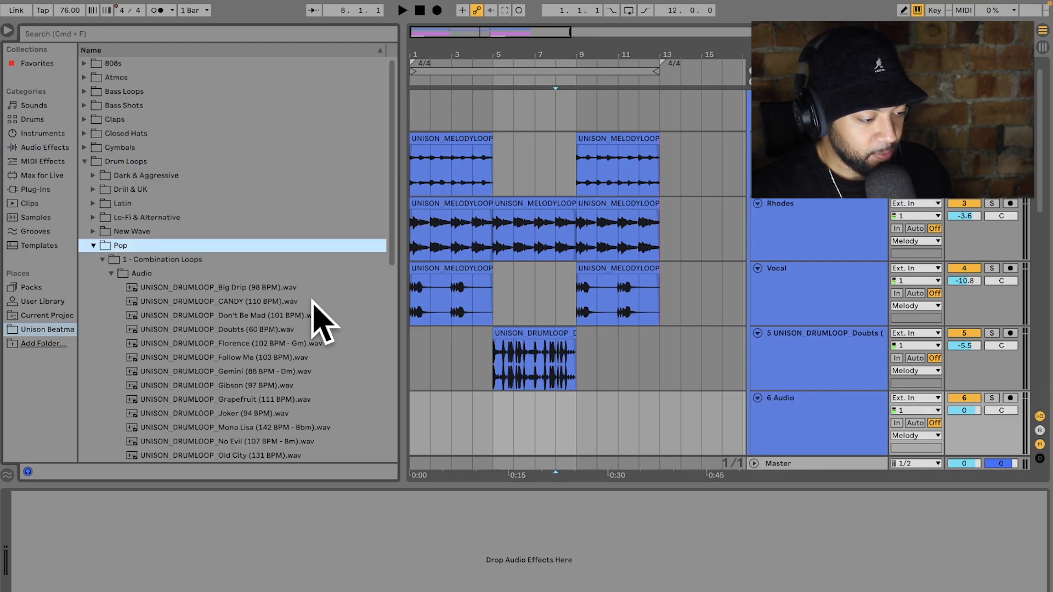
scroll(195, 300, down, 5)
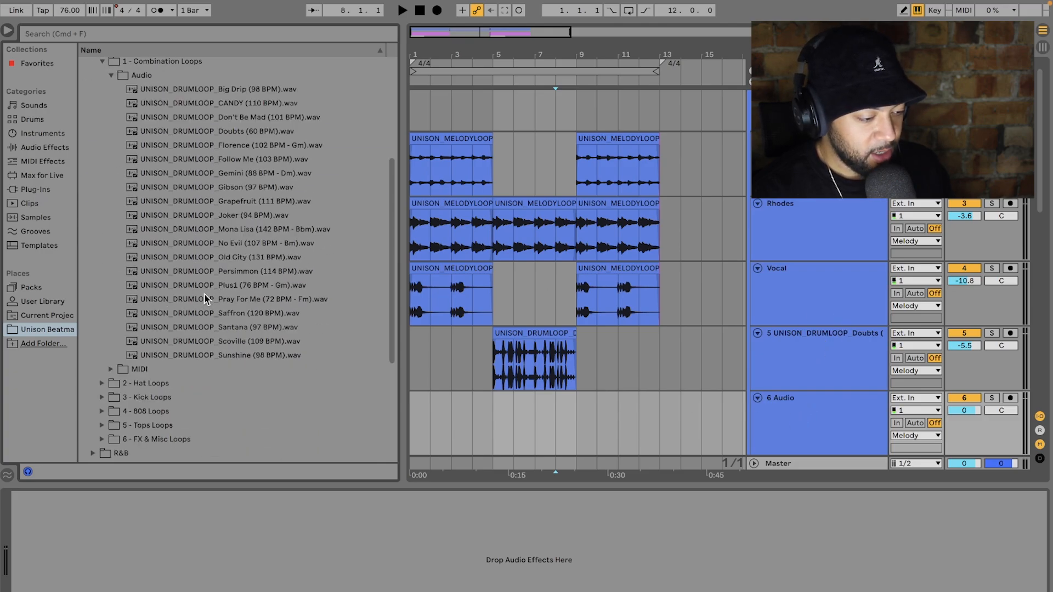
drag(205, 286, 579, 428)
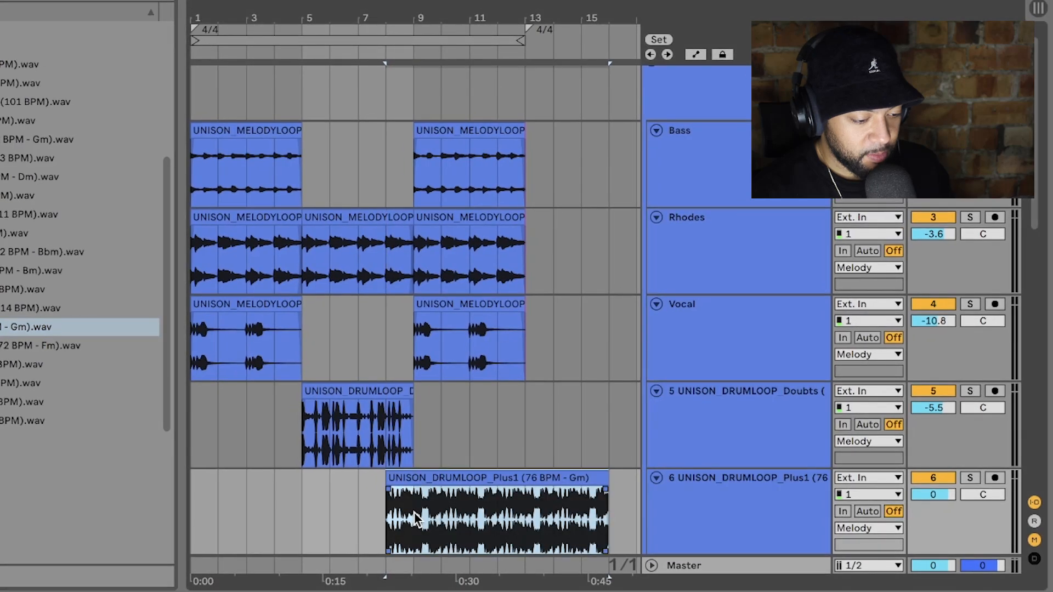
- Split the Plus1 drum loop clip at bar 9 and delete the part after the split
click(415, 514)
key(ctrl+e)
click(446, 481)
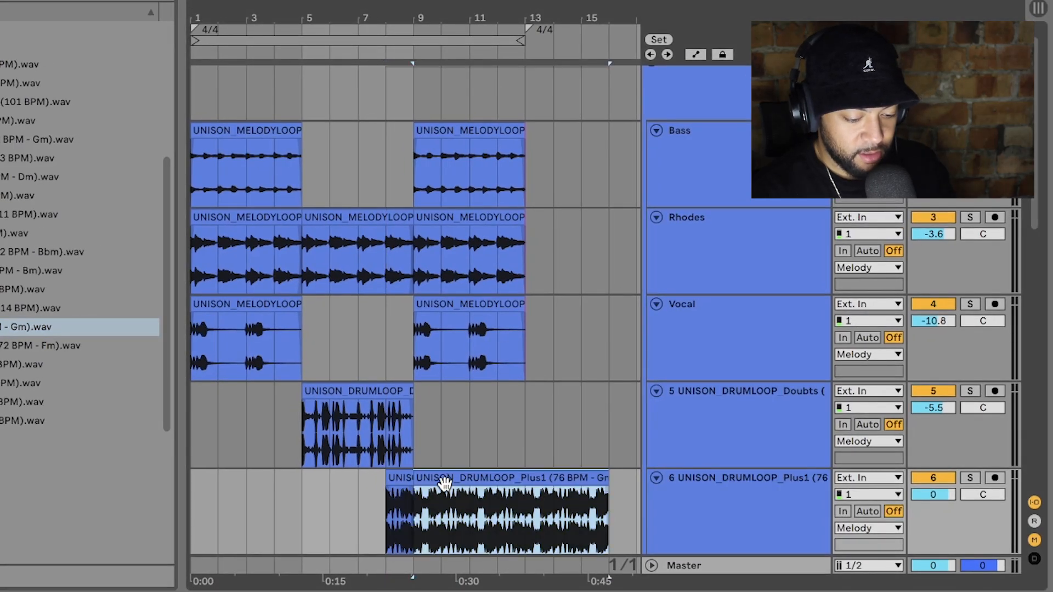
key(Delete)
click(405, 497)
- Move the remaining Plus1 drum clip aside to beat 9.3 and listen to bar 8 without it
key(plus)
key(plus)
key(plus)
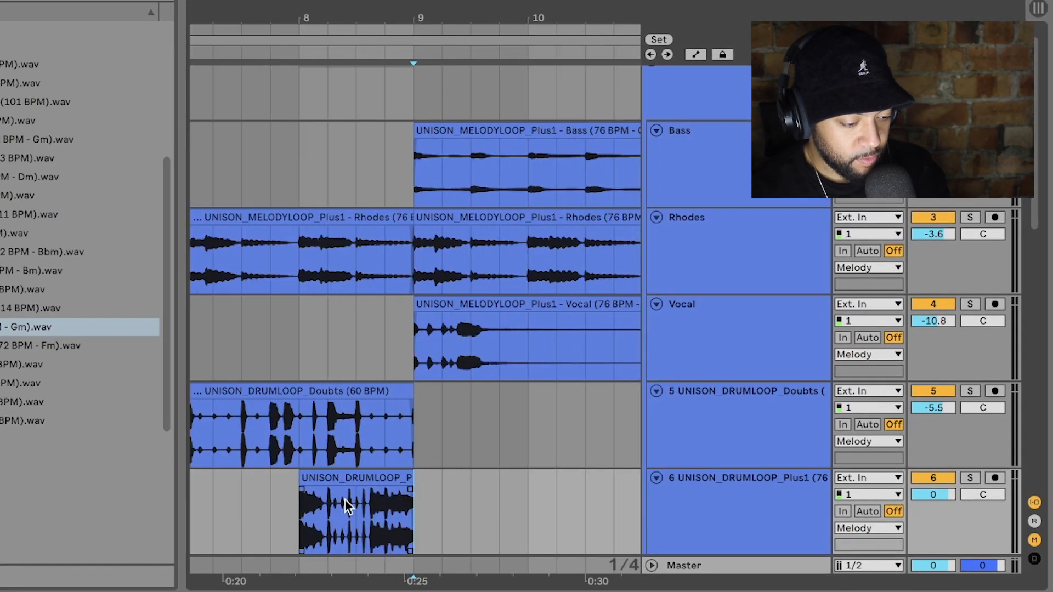
drag(332, 483, 502, 485)
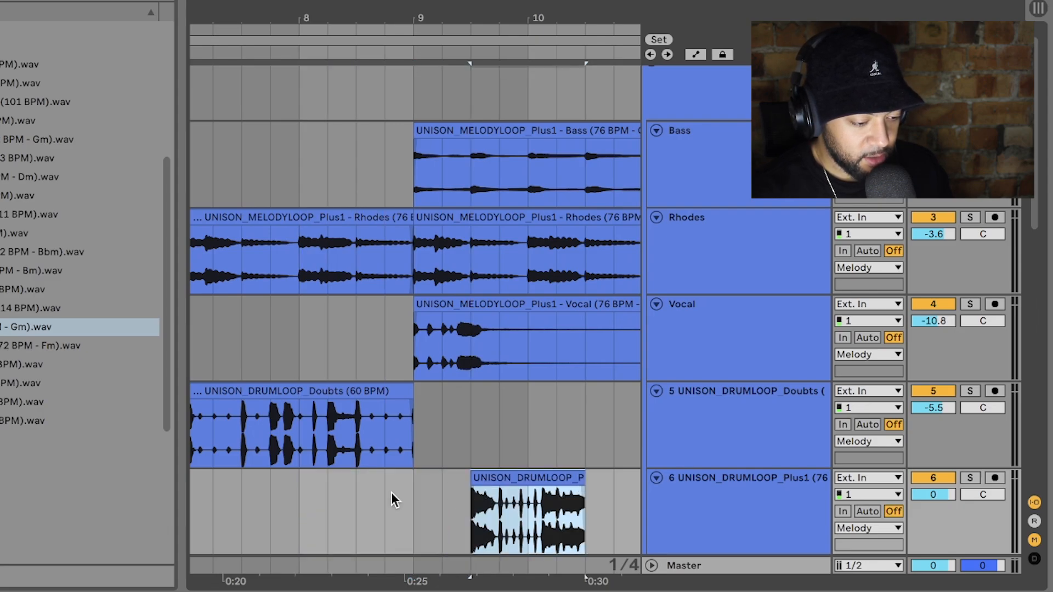
click(385, 496)
click(364, 499)
key(space)
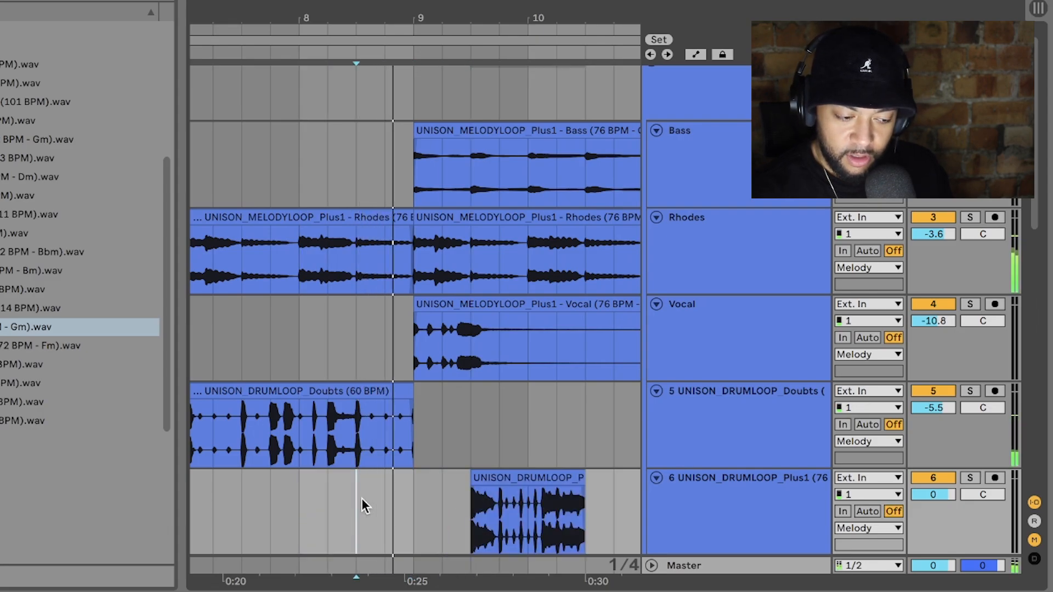
key(space)
click(302, 512)
key(space)
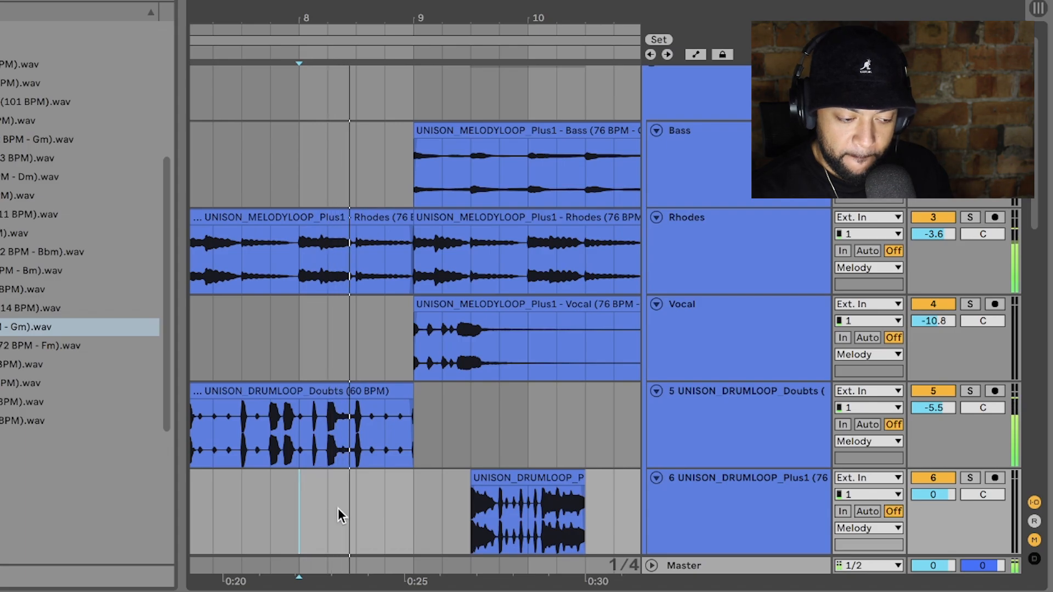
- Place a half-beat slice of the Plus1 drum clip at beat 8.3 and duplicate it three times to reach bar 9
drag(498, 480, 359, 481)
key(plus)
key(plus)
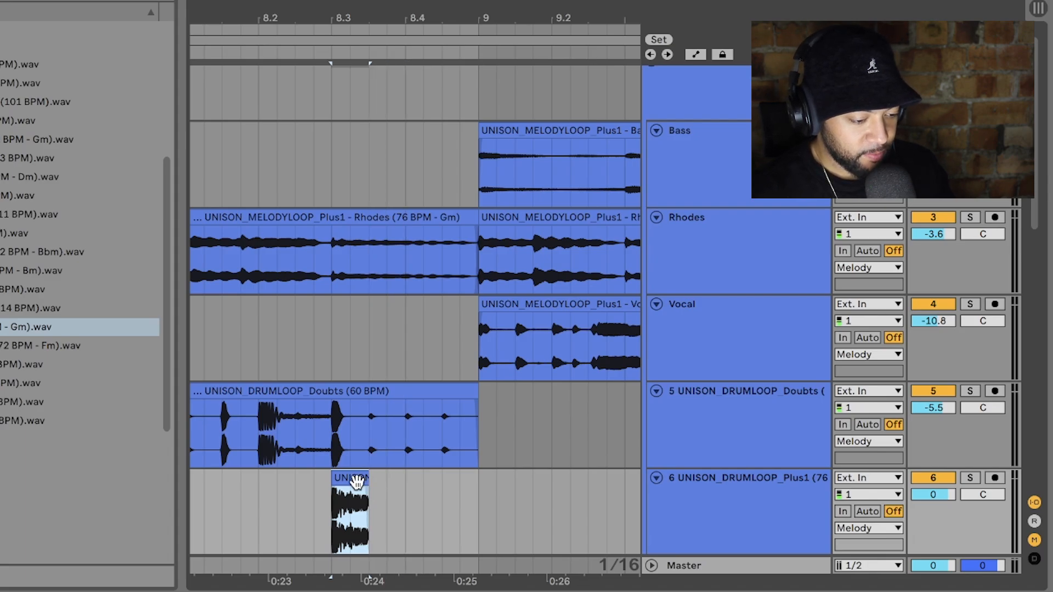
key(ctrl+d)
key(ctrl+d)
key(ctrl+d)
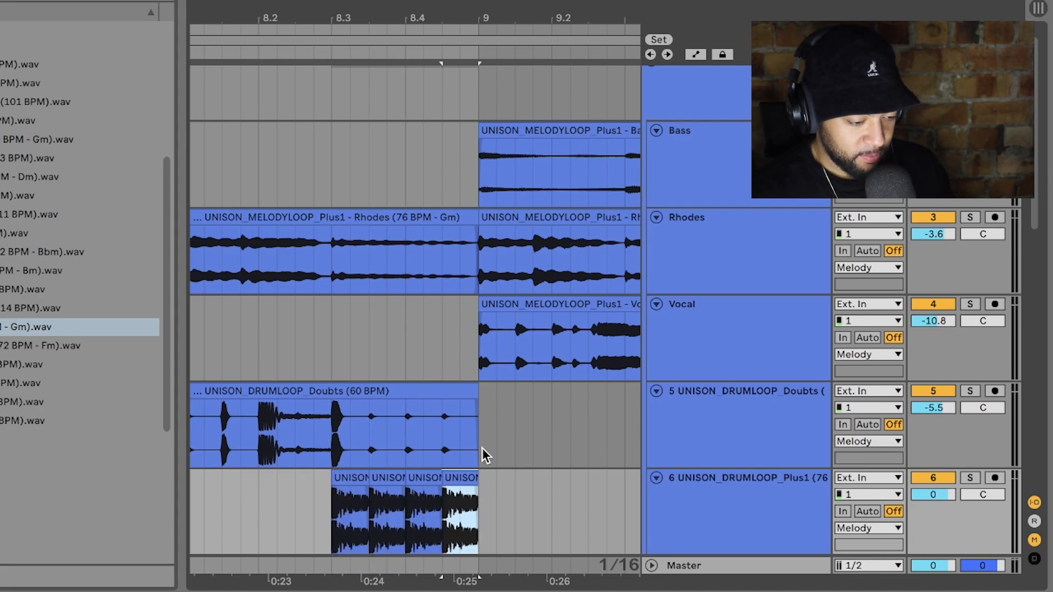
- Delete the Rhodes and Doubts audio from beat 8.3 to bar 9, and listen to the Plus1 drum fill leading into bar 9
drag(482, 454, 330, 240)
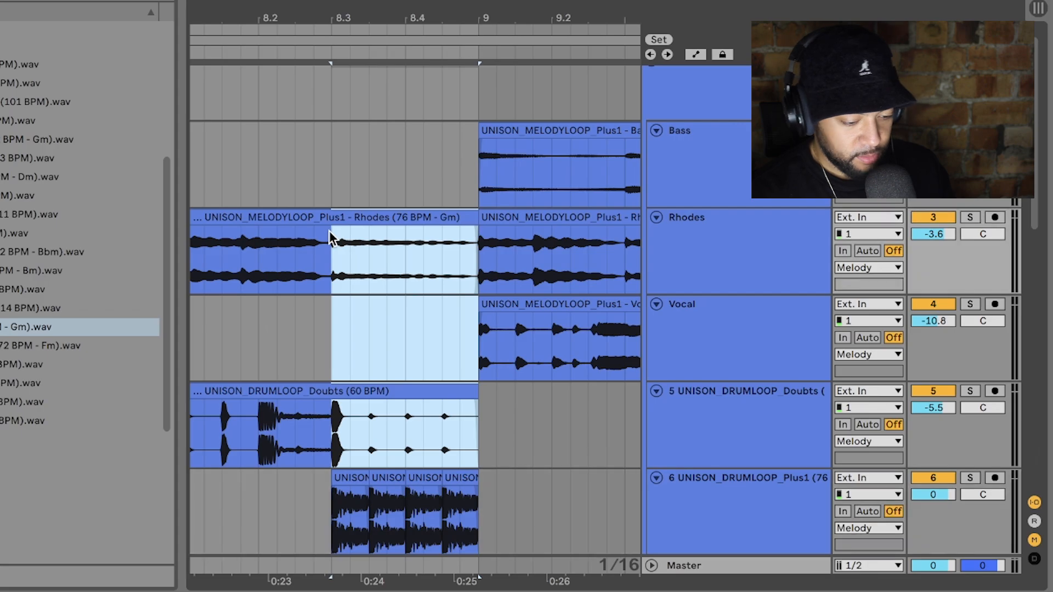
key(Delete)
key(space)
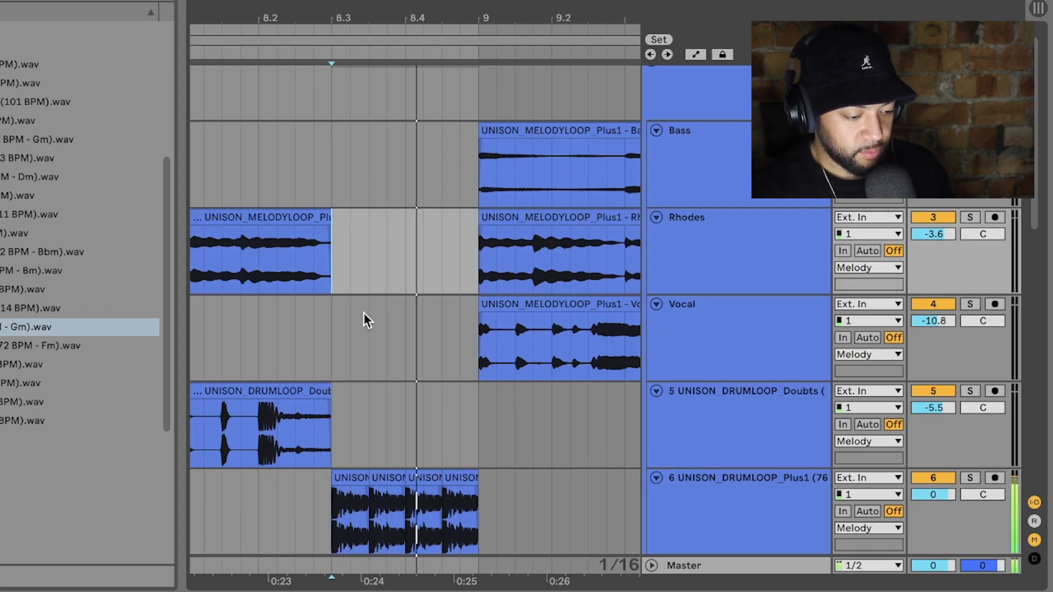
key(minus)
key(minus)
key(minus)
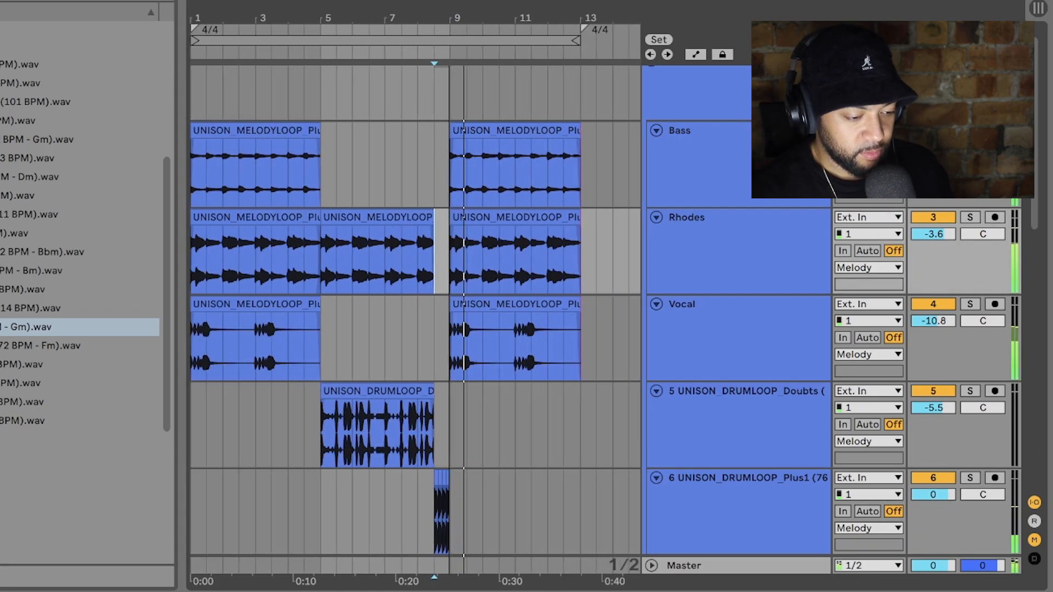
key(minus)
scroll(465, 489, down, 2)
click(379, 400)
key(space)
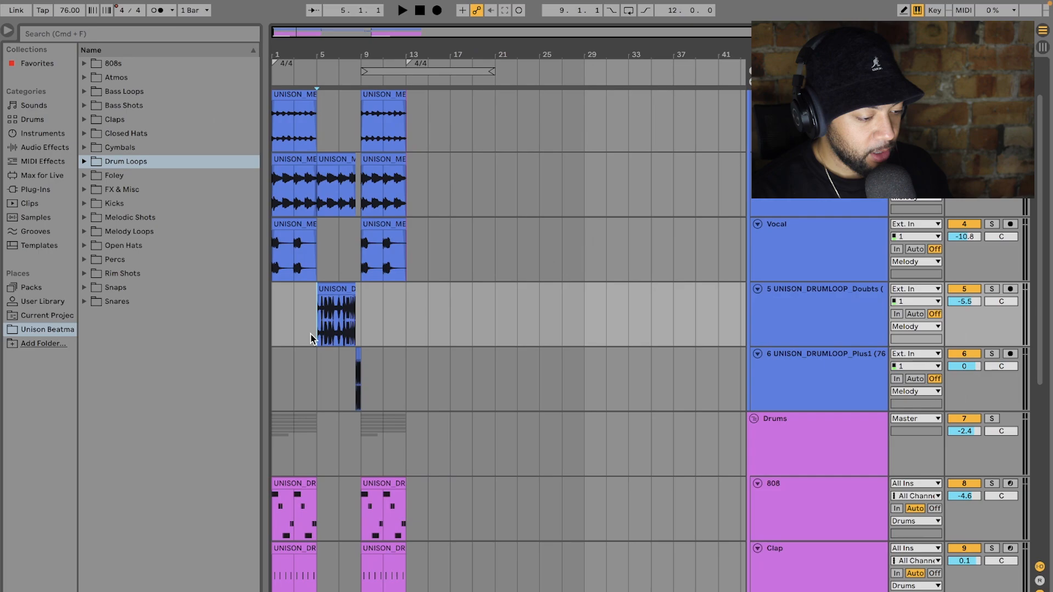
- Insert four bars of silence at the start of the song, shifting the whole arrangement to begin at bar 5
drag(310, 335, 272, 331)
key(super+i)
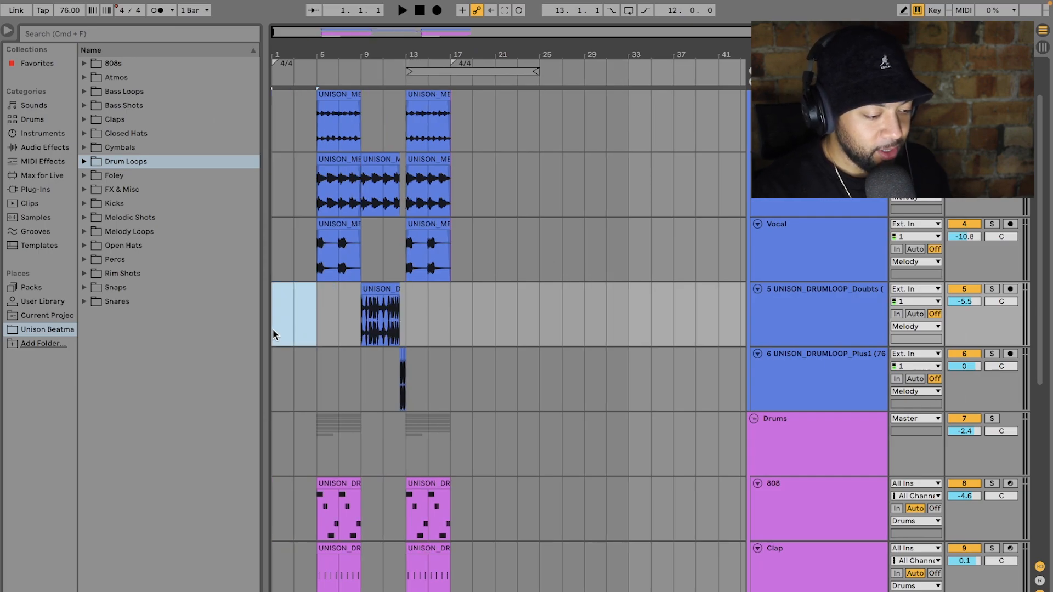
click(316, 311)
- Copy the Bass and Rhodes clips from bar 5 into the empty intro in bars 1 to 4
scroll(315, 311, up, 2)
click(340, 162)
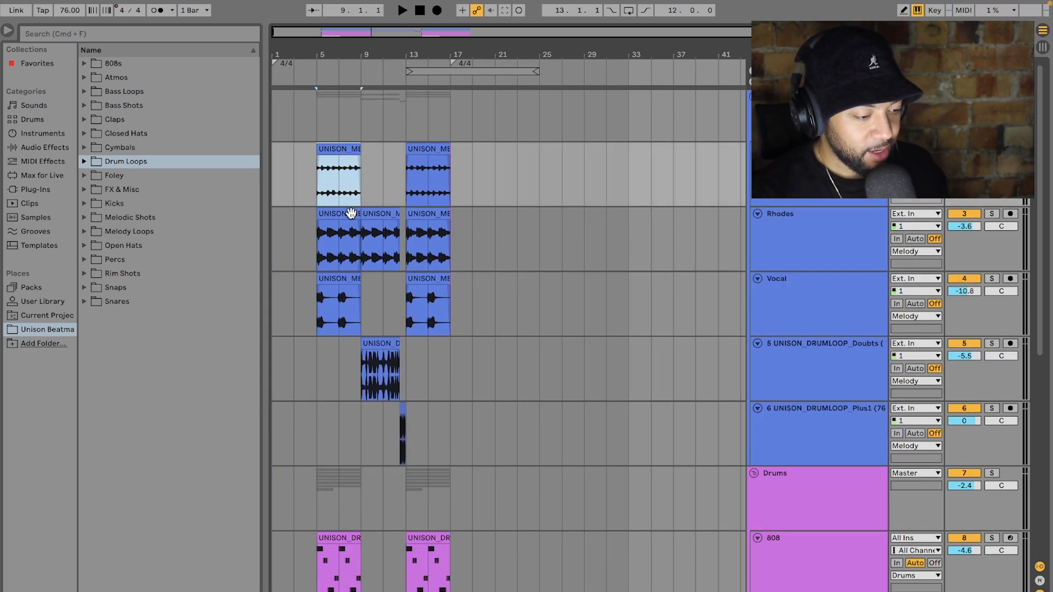
super+click(347, 215)
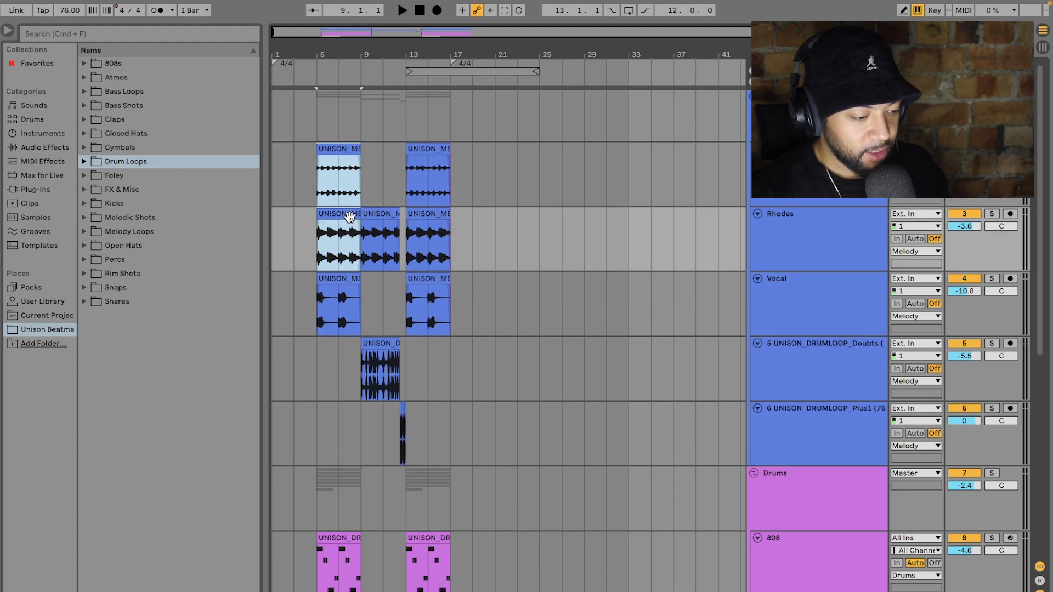
drag(350, 217, 305, 222)
- Delete the breakdown's Rhodes clip at bar 9, and duplicate the bar 5 Bass and Rhodes clips into bars 9 to 12
click(376, 225)
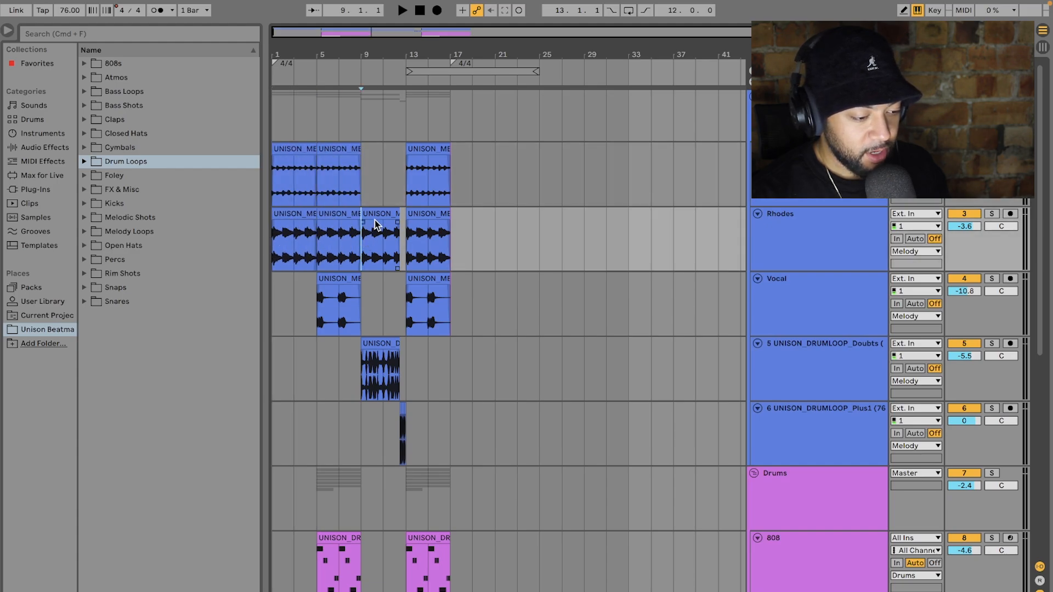
click(376, 215)
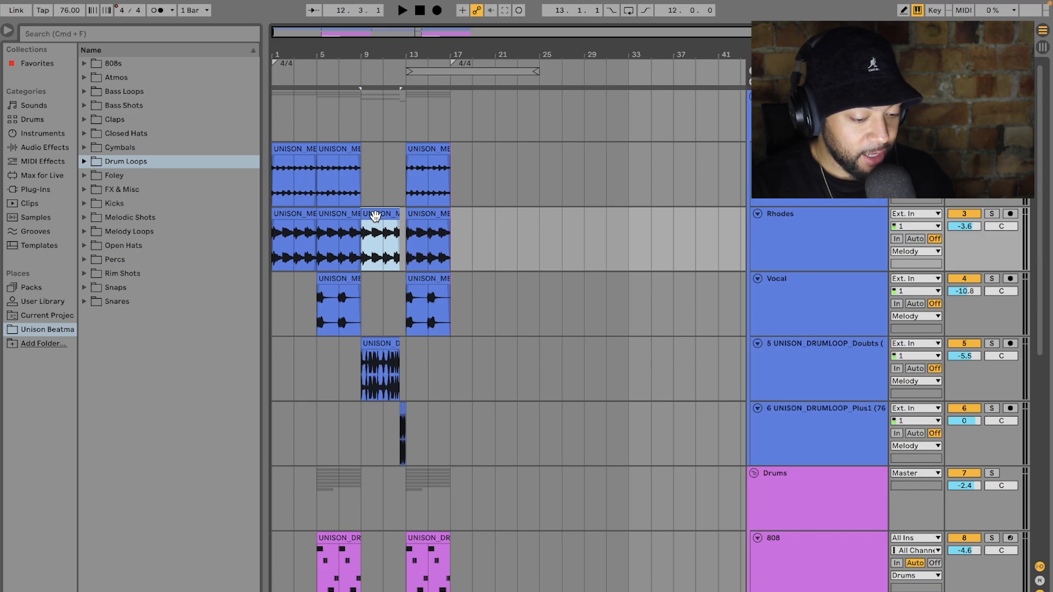
click(337, 145)
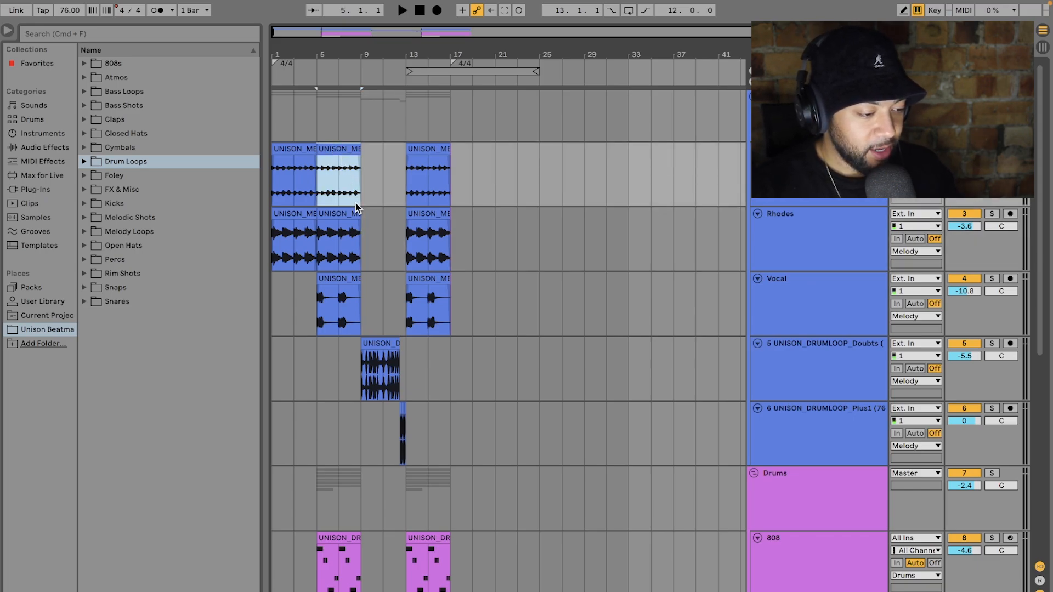
super+click(349, 209)
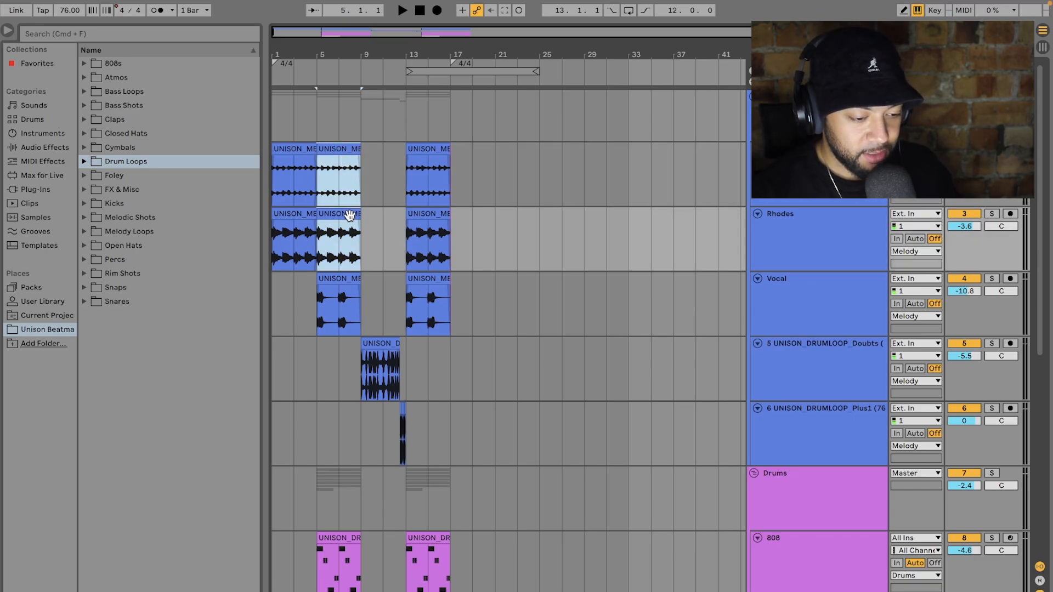
key(super+d)
- Delete the duplicated Rhodes clip at bar 9 and duplicate the bar 5 Vocal clip into bars 9 to 12
click(385, 213)
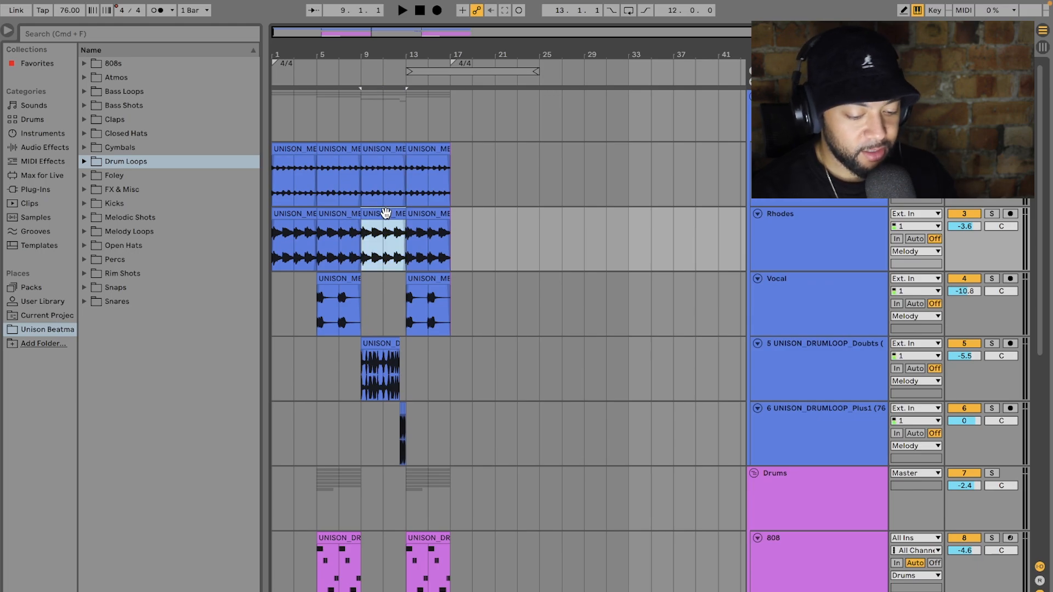
key(Delete)
click(335, 279)
key(super+d)
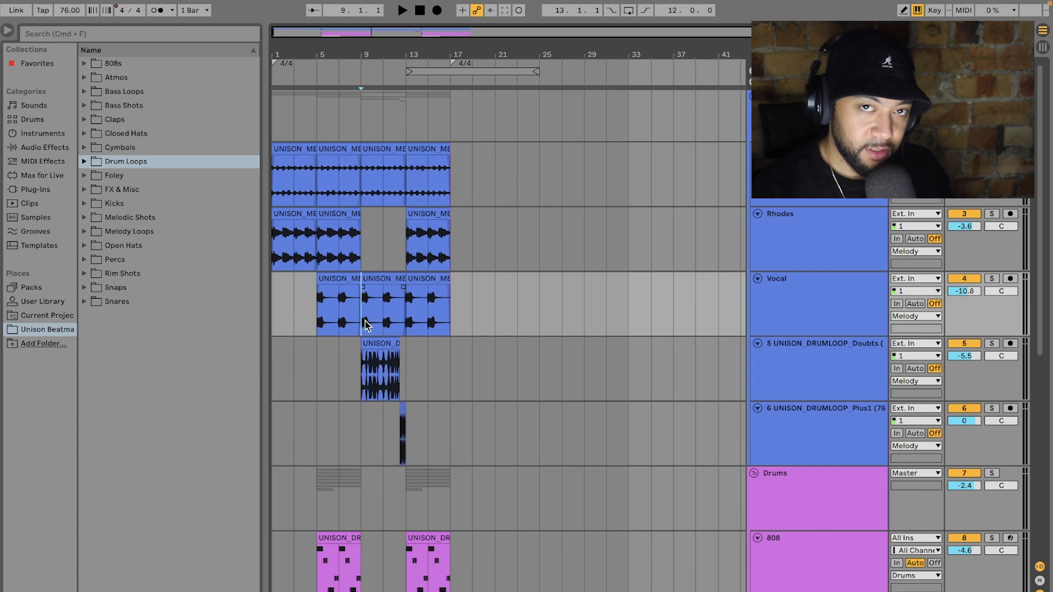
- Play the breakdown from bar 9 and delete the Bass and Vocal audio from beat 12.3 to bar 13, above the Plus1 drum fill
key(space)
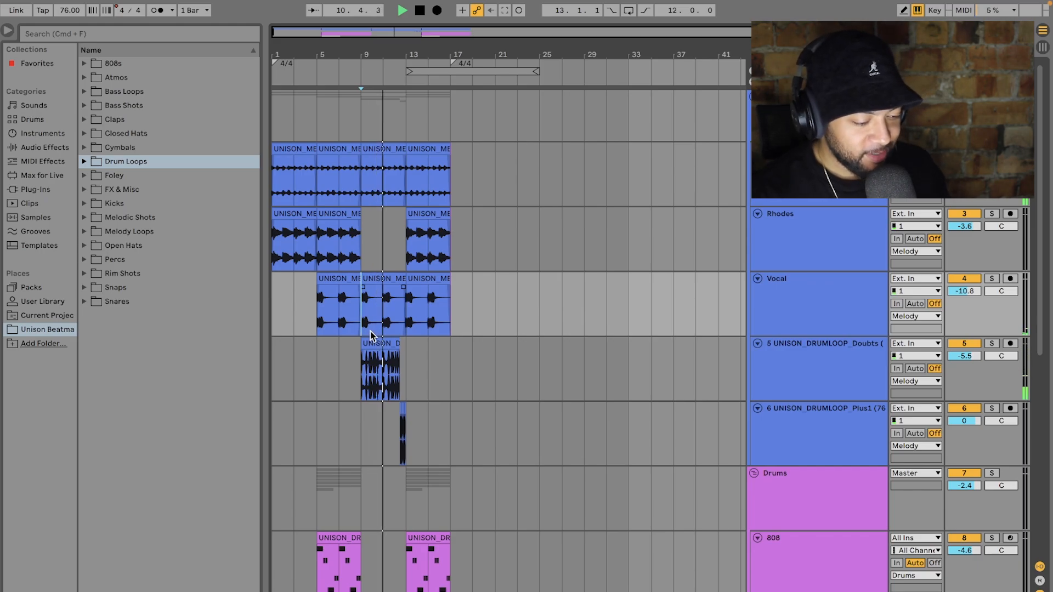
scroll(372, 332, down, 3)
scroll(372, 330, up, 3)
click(393, 194)
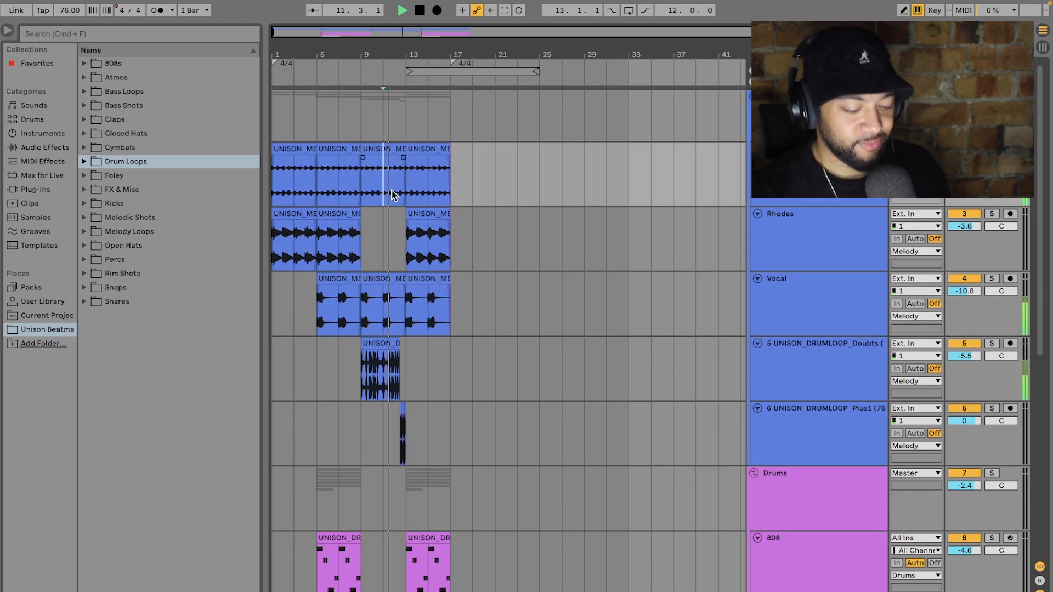
scroll(433, 212, up, 5)
drag(494, 195, 526, 322)
key(Delete)
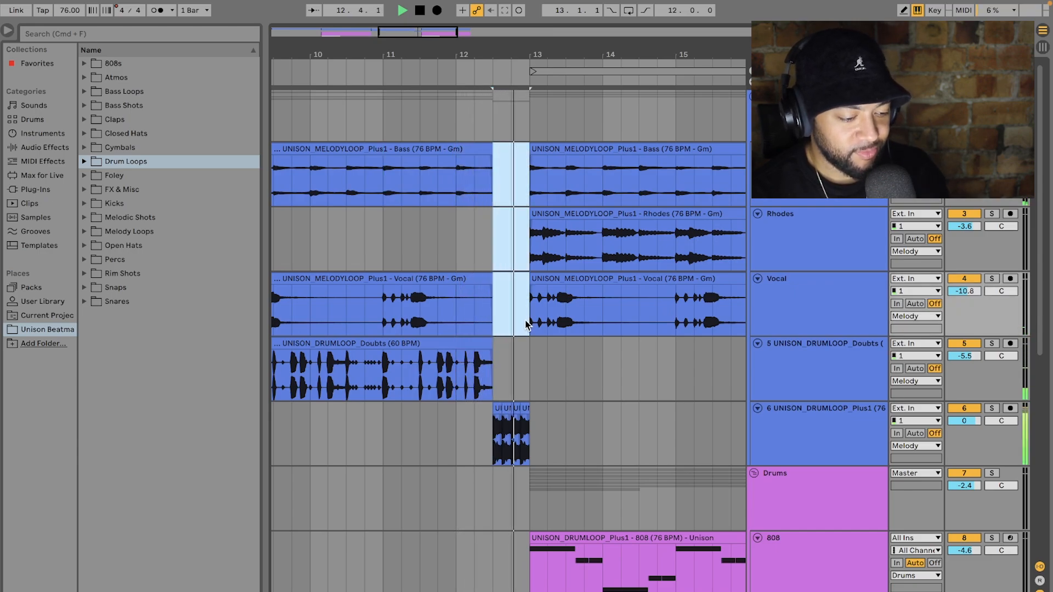
- Listen to the transition into bar 13, and play the arrangement from bar 3 of the intro
click(494, 320)
drag(418, 34, 379, 32)
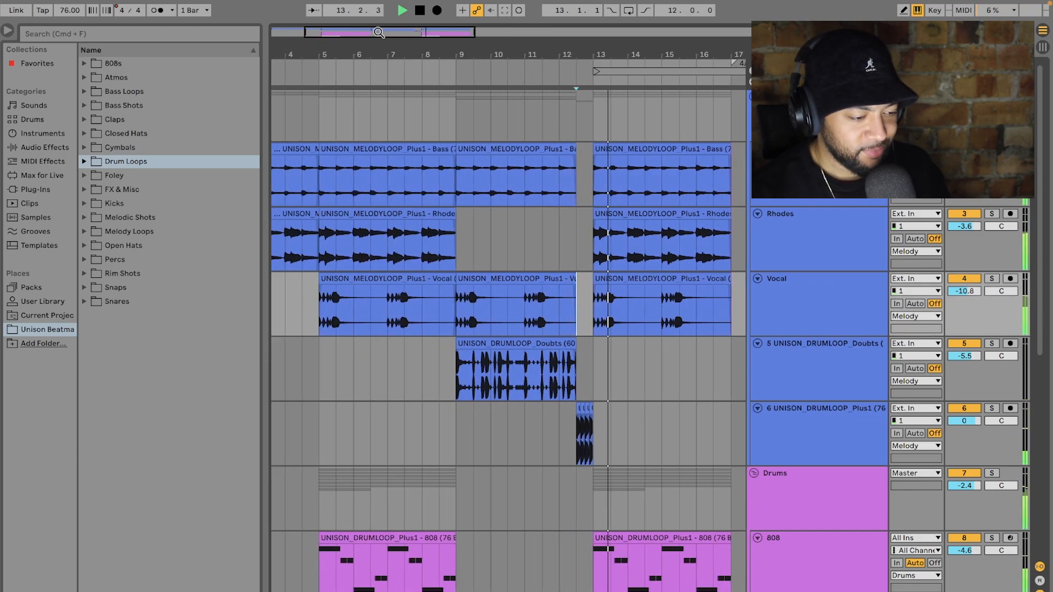
key(space)
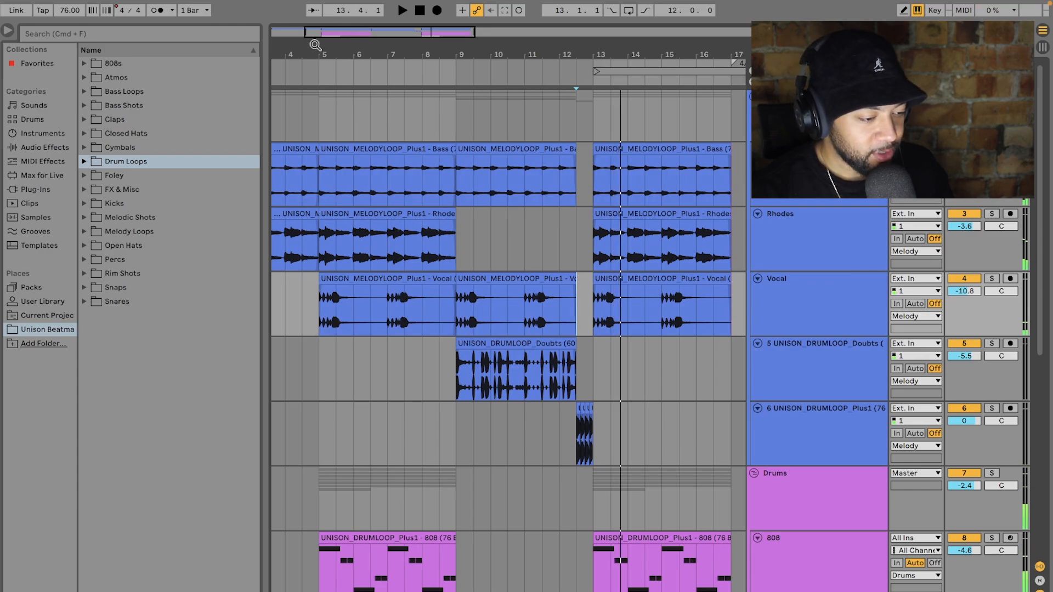
drag(315, 45, 284, 30)
click(328, 377)
key(space)
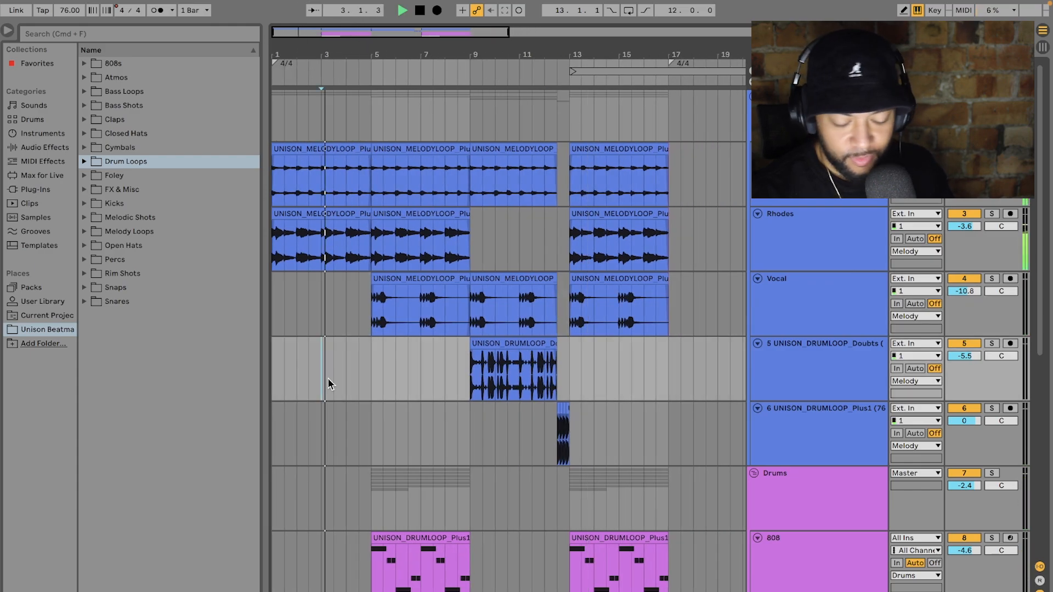